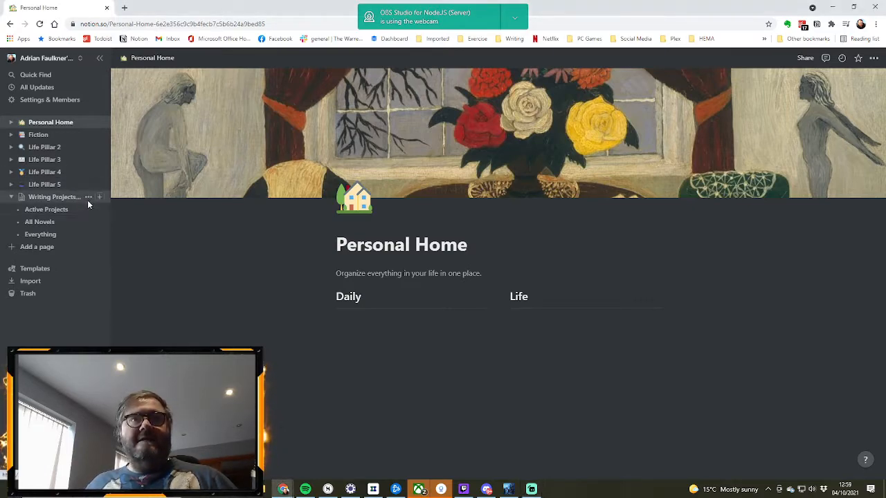
Open the Writing Projects Database page.
{"action": "left_click", "coordinate": [88, 199]}
{"action": "left_click", "coordinate": [61, 201]}
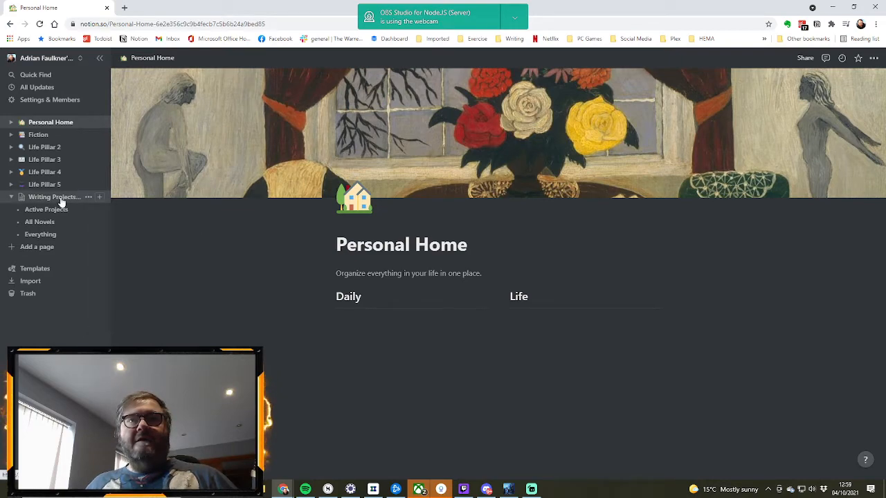
{"action": "left_click", "coordinate": [61, 202]}
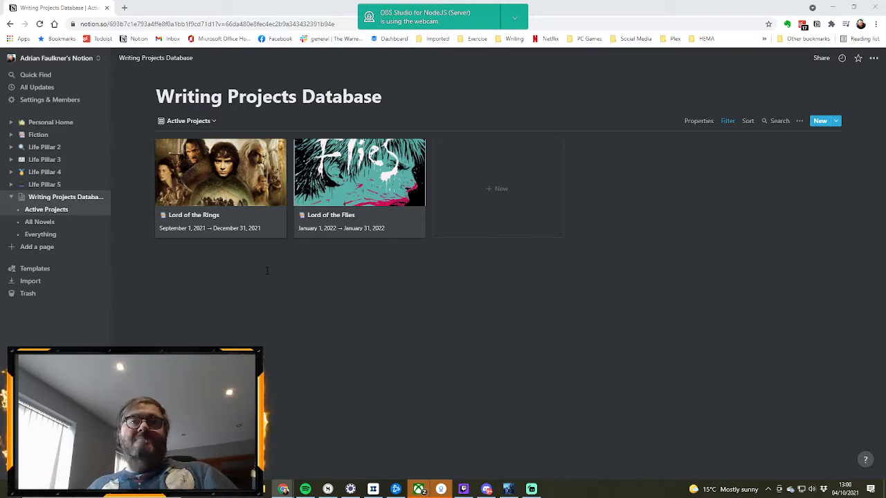
Add a new page titled "Writing Metrics" and make it a Calendar database.
{"action": "left_click", "coordinate": [37, 249]}
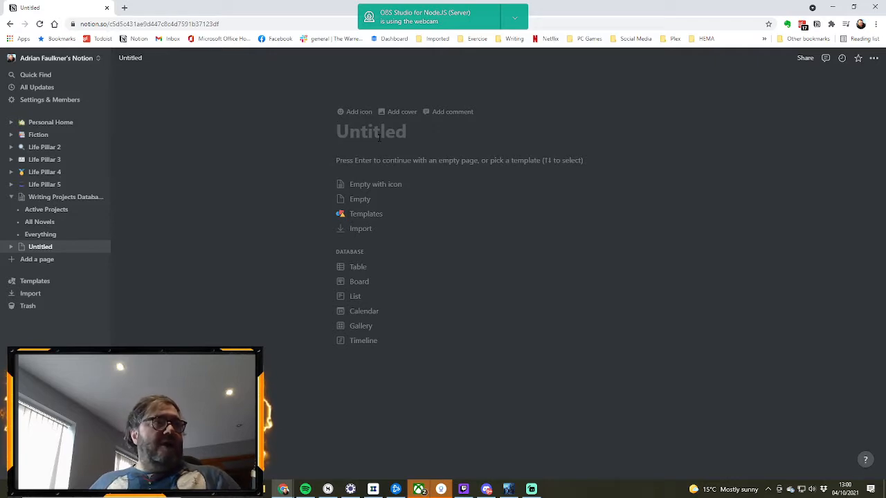
{"action": "type", "text": "Writi"}
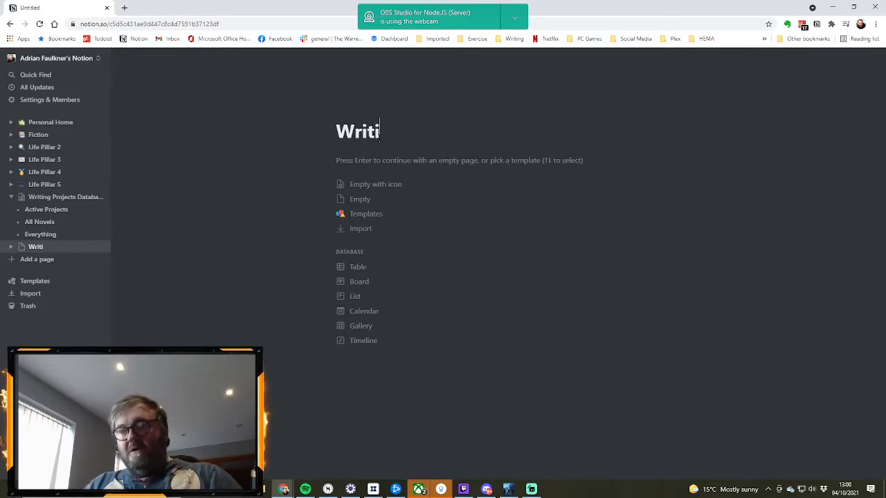
{"action": "type", "text": "ng Metrics"}
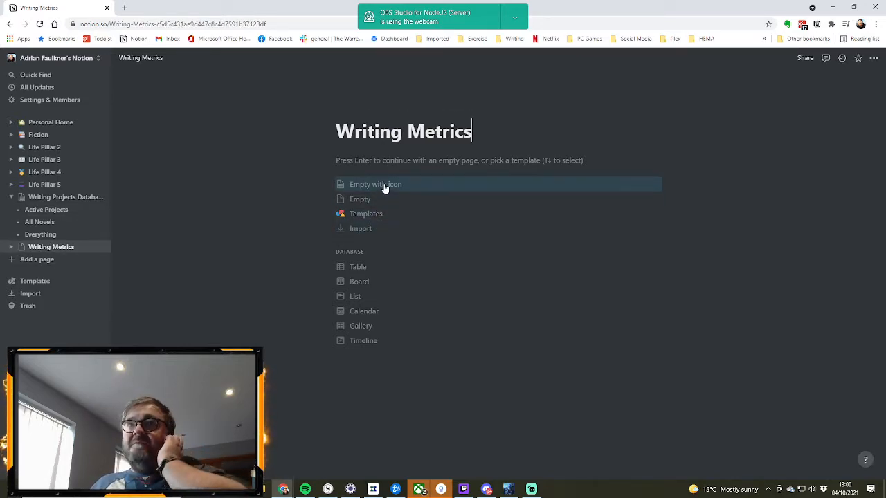
{"action": "left_click", "coordinate": [364, 313]}
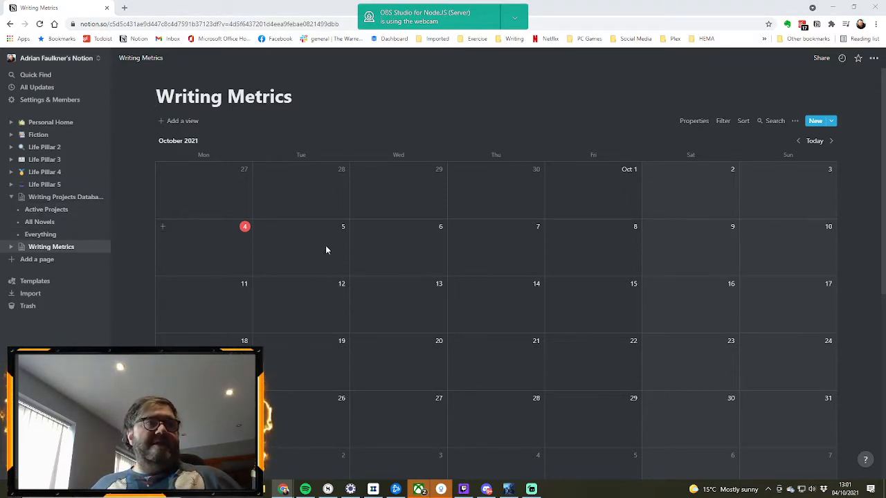
Create a new template in the Writing Metrics database and title it "Writing Template".
{"action": "left_click", "coordinate": [833, 122]}
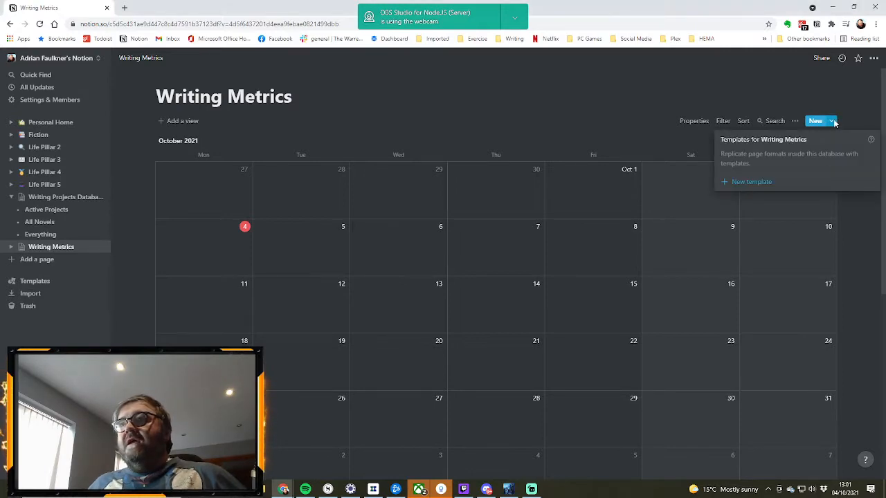
{"action": "left_click", "coordinate": [757, 182]}
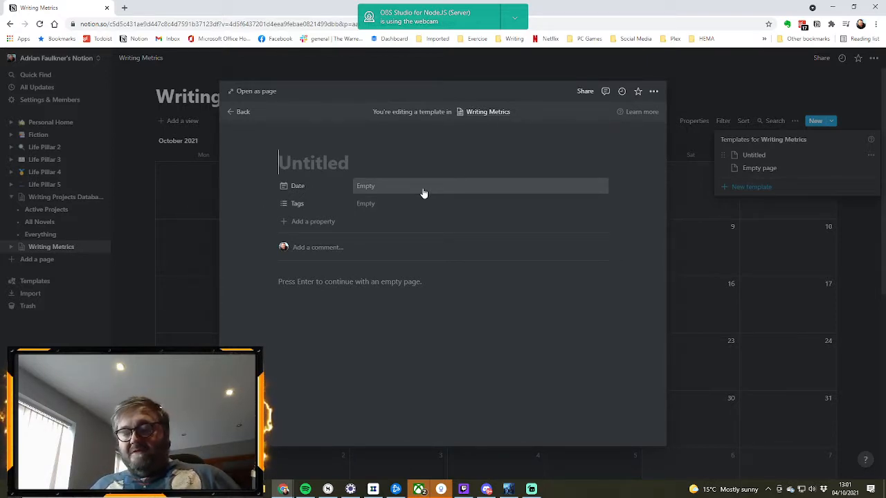
{"action": "type", "text": "Te"}
{"action": "key", "text": "BackSpace"}
{"action": "key", "text": "BackSpace"}
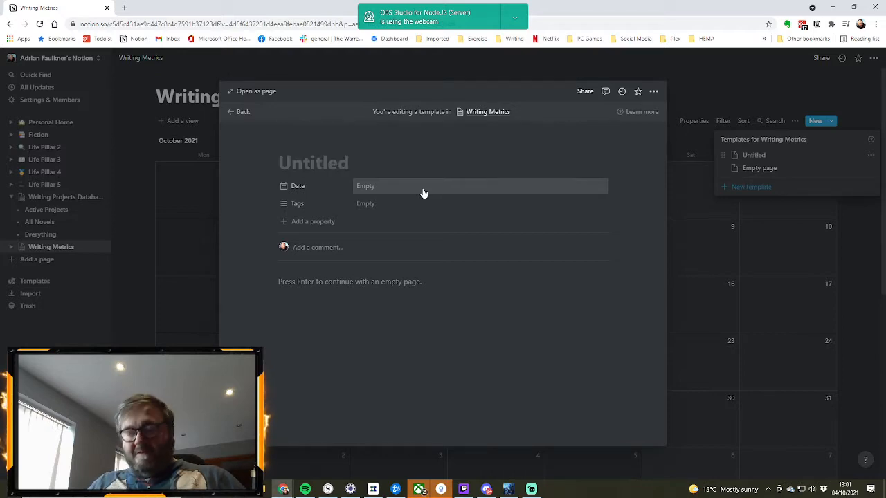
{"action": "type", "text": "Writing |T"}
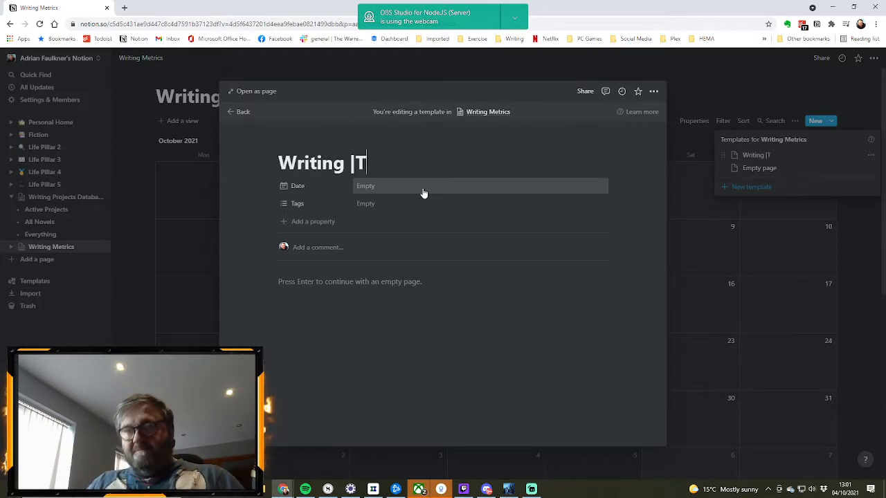
{"action": "key", "text": "BackSpace"}
{"action": "key", "text": "BackSpace"}
{"action": "type", "text": "Tem"}
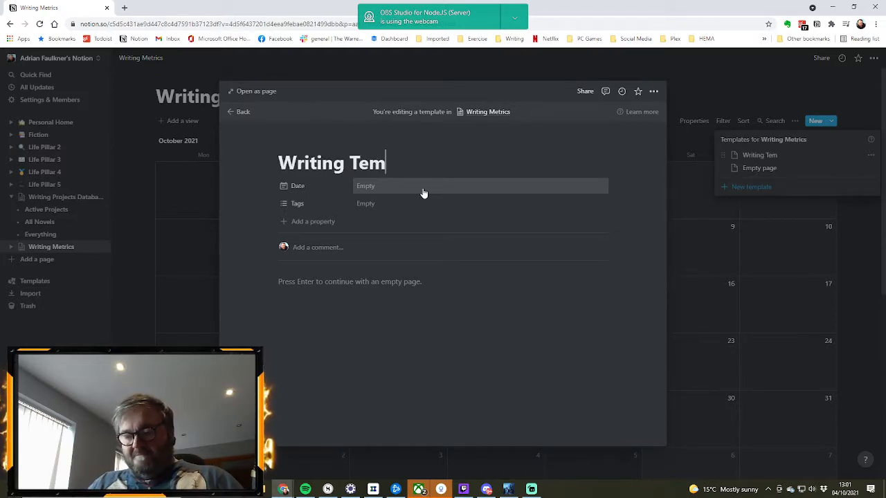
{"action": "type", "text": "plate"}
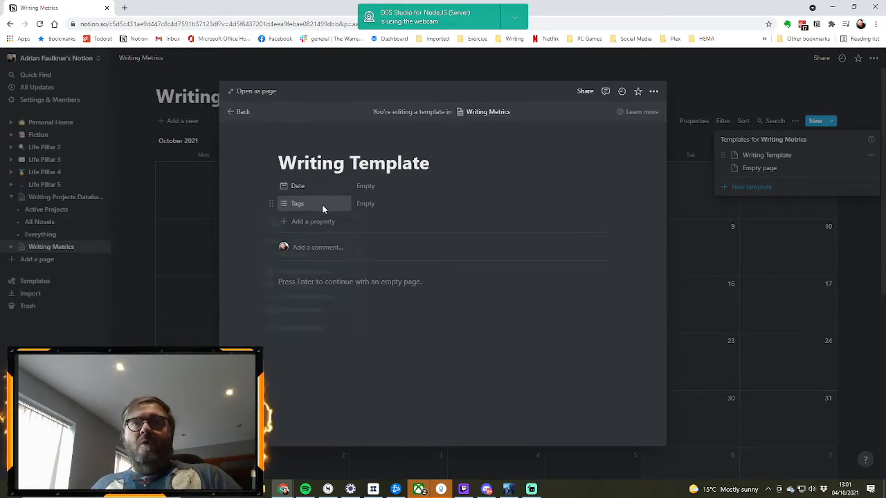
Rename the template's Tags property to "Type" and change its property type to Select.
{"action": "left_click", "coordinate": [323, 208]}
{"action": "type", "text": "Type"}
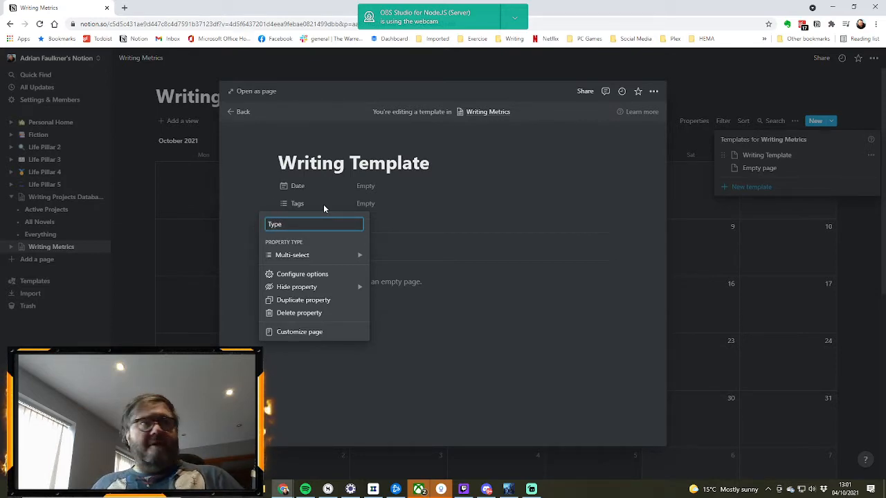
{"action": "mouse_move", "coordinate": [316, 263]}
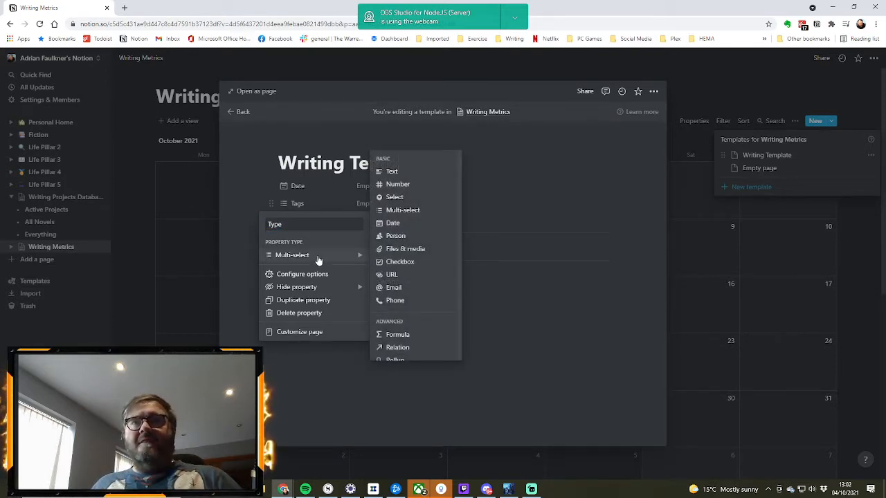
{"action": "left_click", "coordinate": [397, 200]}
{"action": "left_click", "coordinate": [398, 200]}
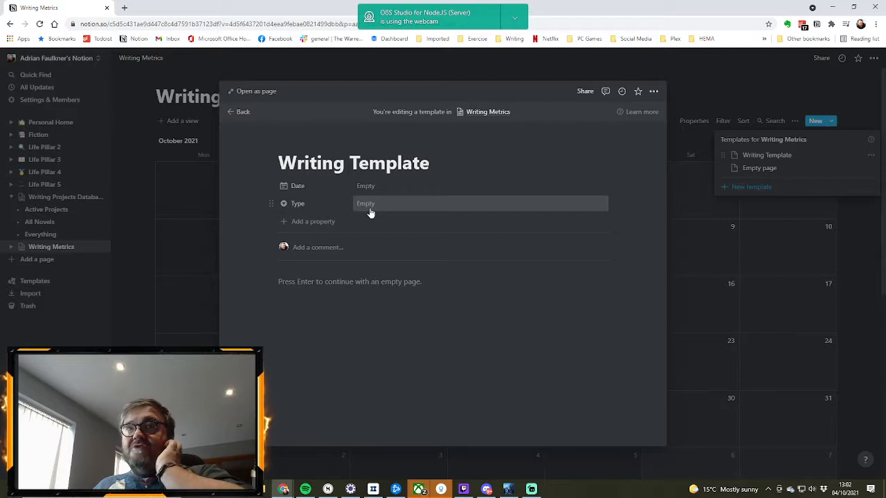
Create the options "Writing" and "Editing" for the Type property, with Editing as the selected value.
{"action": "left_click", "coordinate": [371, 209]}
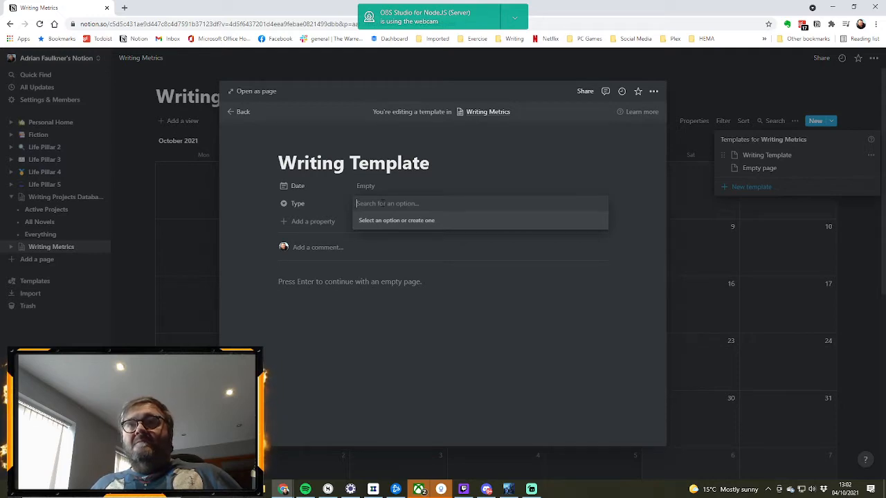
{"action": "type", "text": "Writing"}
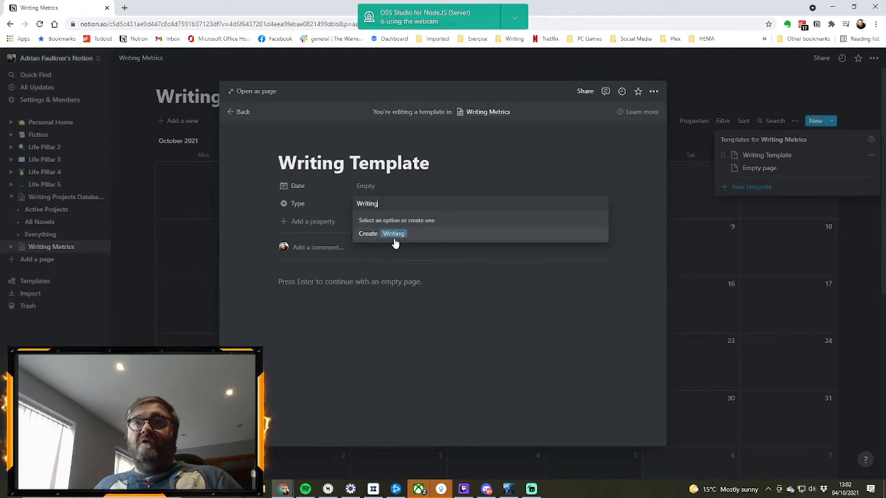
{"action": "left_click", "coordinate": [393, 234]}
{"action": "left_click", "coordinate": [372, 205]}
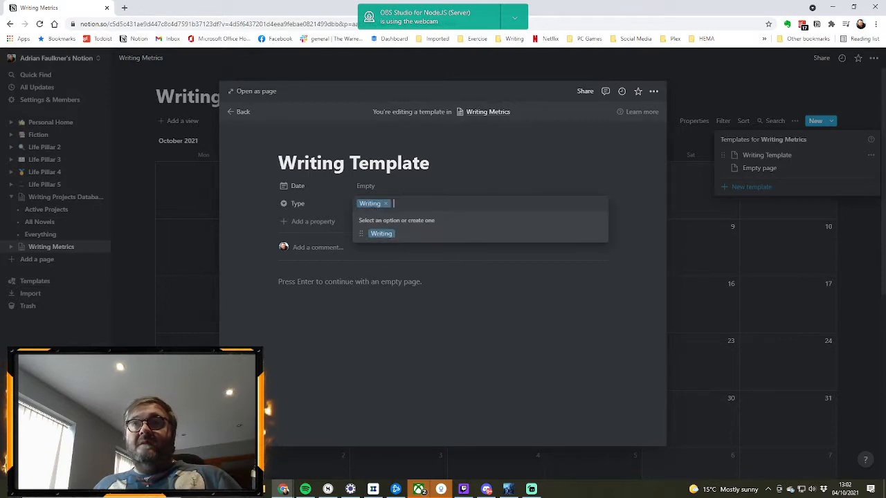
{"action": "type", "text": "Editing"}
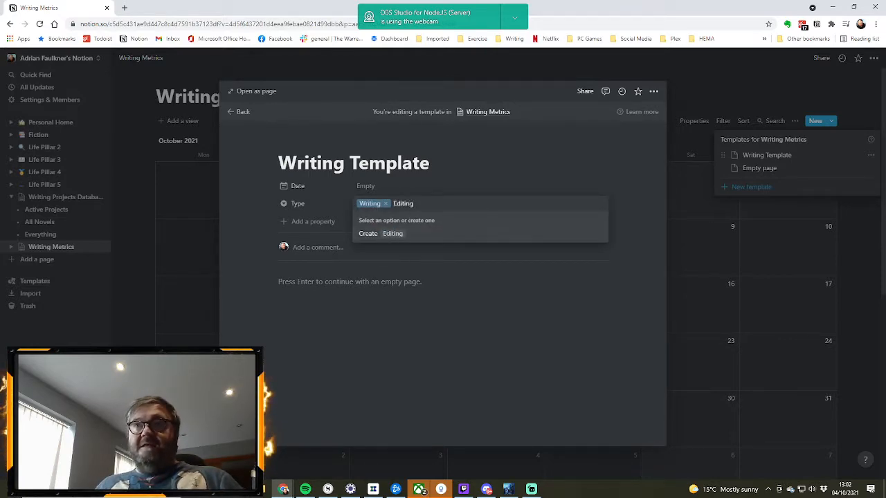
{"action": "left_click", "coordinate": [397, 235]}
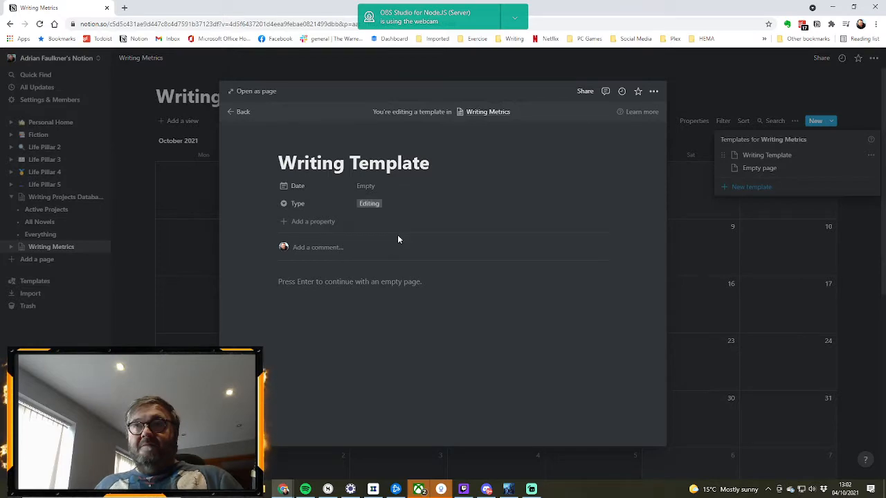
{"action": "left_click", "coordinate": [391, 207]}
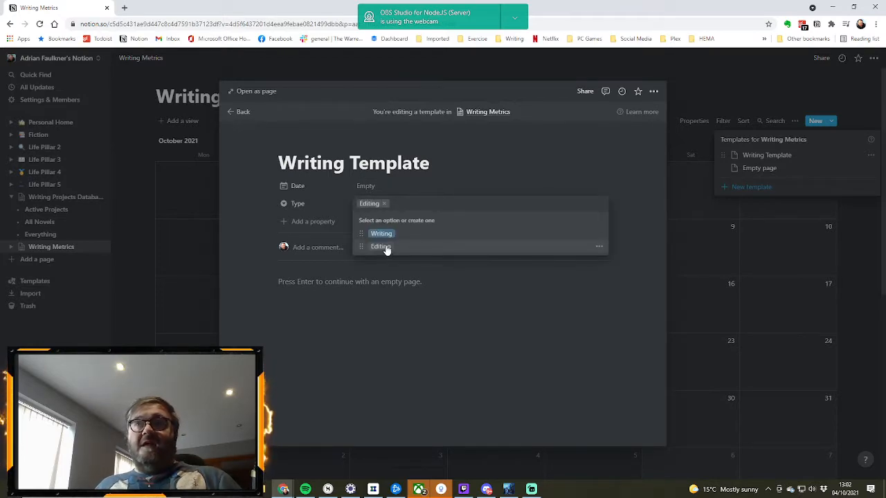
{"action": "left_click", "coordinate": [421, 173]}
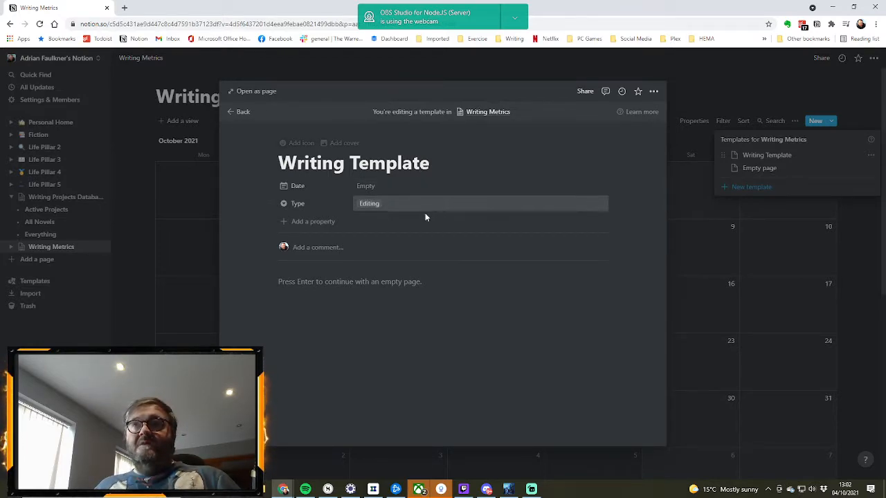
Change the colour of the Type property's Editing option to Yellow.
{"action": "left_click", "coordinate": [377, 205]}
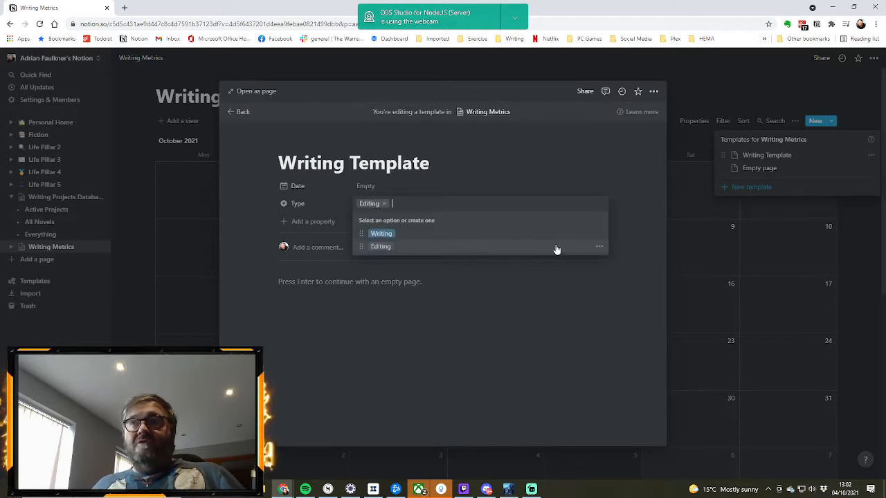
{"action": "left_click", "coordinate": [599, 246]}
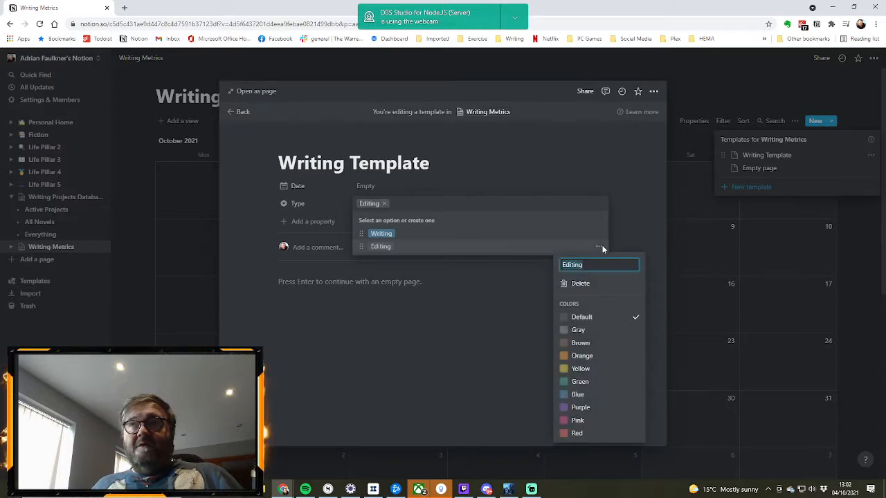
{"action": "left_click", "coordinate": [581, 369]}
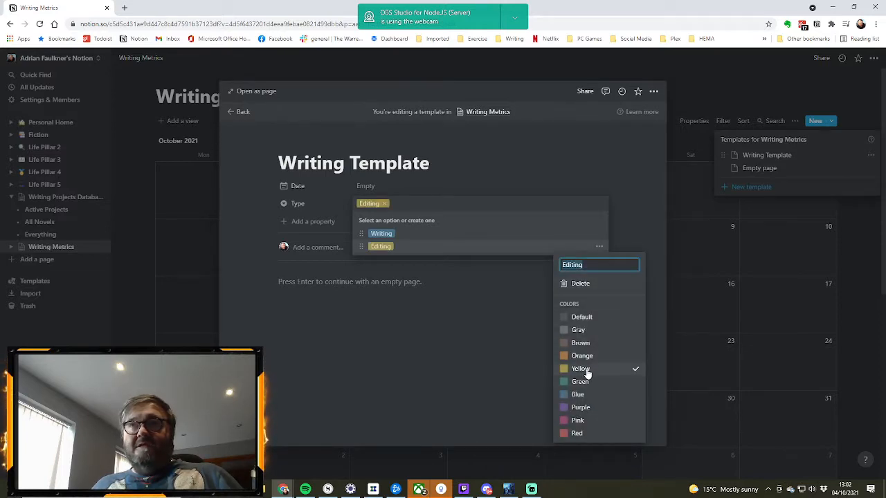
{"action": "left_click", "coordinate": [561, 181]}
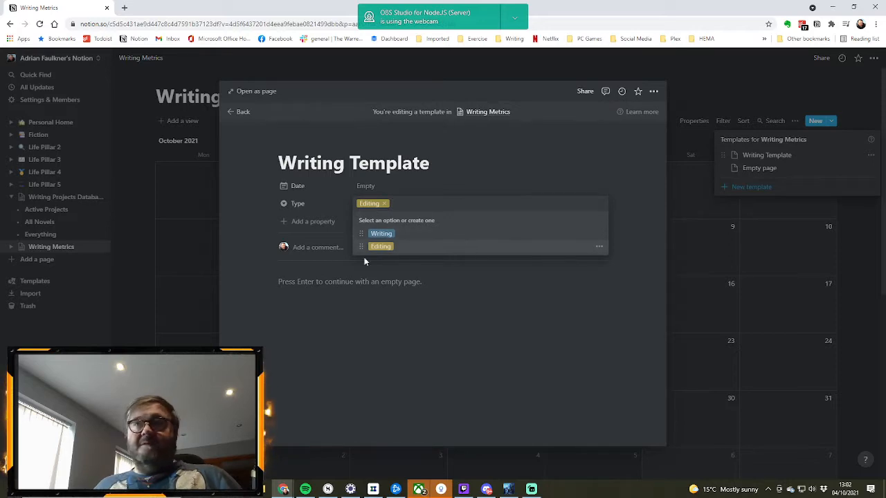
Add a new property named "Genre" to the template with the Select property type.
{"action": "left_click", "coordinate": [301, 227]}
{"action": "left_click", "coordinate": [301, 225]}
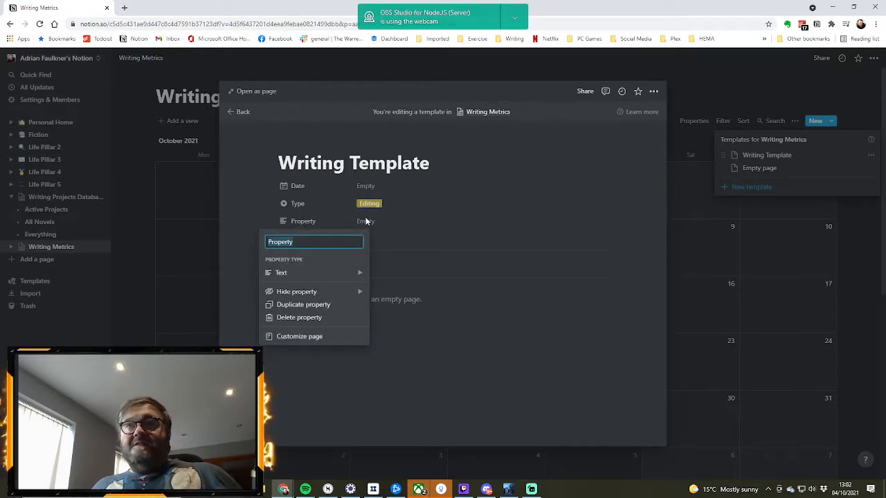
{"action": "type", "text": "Genre"}
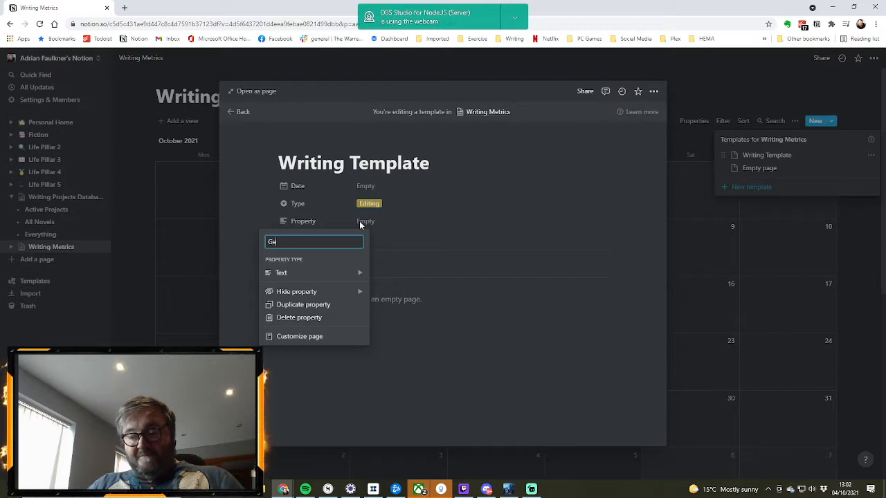
{"action": "mouse_move", "coordinate": [360, 274]}
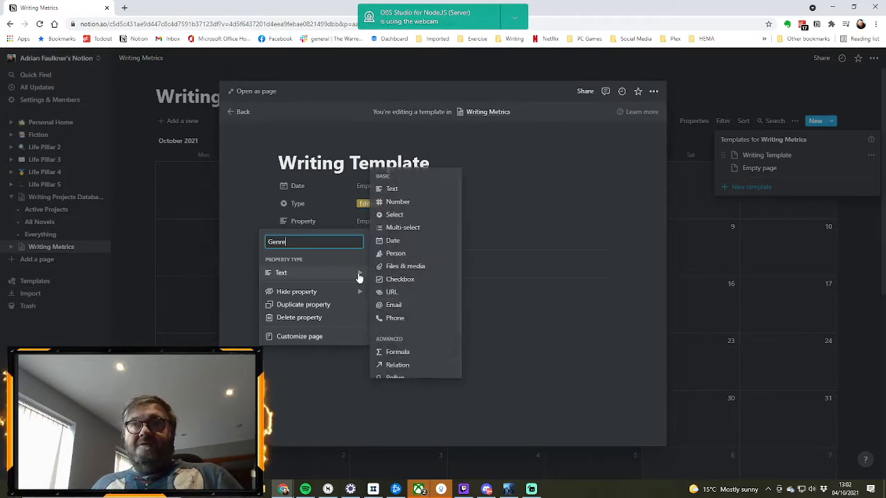
{"action": "left_click", "coordinate": [408, 214]}
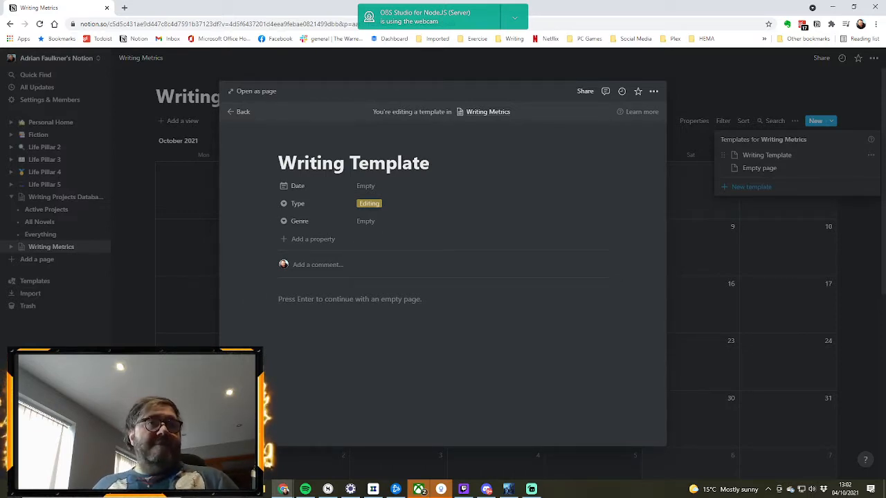
Create the option "Non-Fiction" for the Genre property and assign it to the template.
{"action": "left_click", "coordinate": [378, 221]}
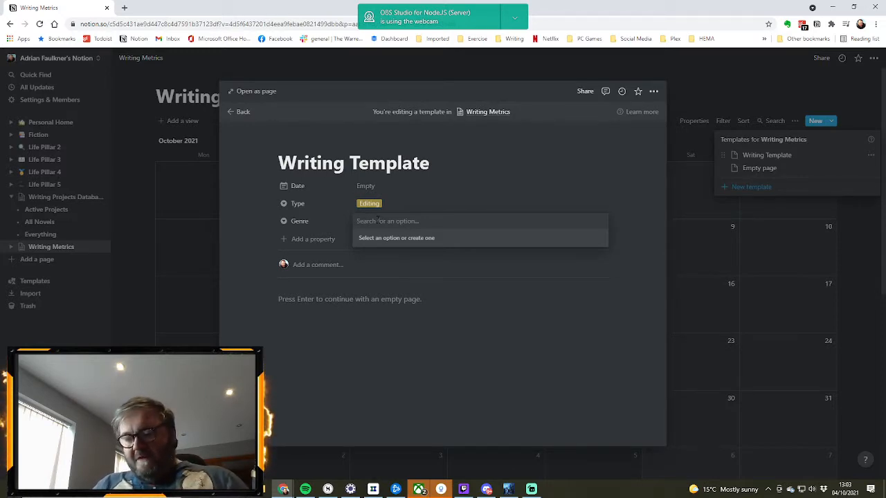
{"action": "type", "text": "Non-Fiuc"}
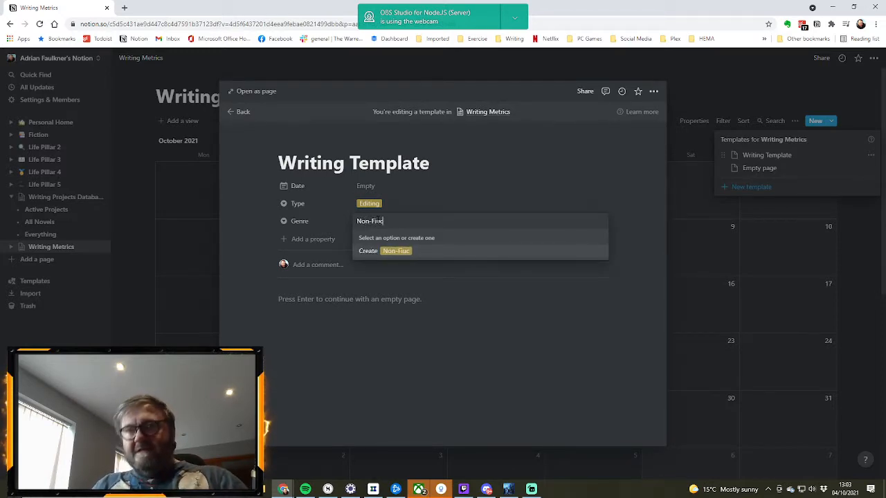
{"action": "key", "text": "BackSpace"}
{"action": "key", "text": "BackSpace"}
{"action": "type", "text": "ction"}
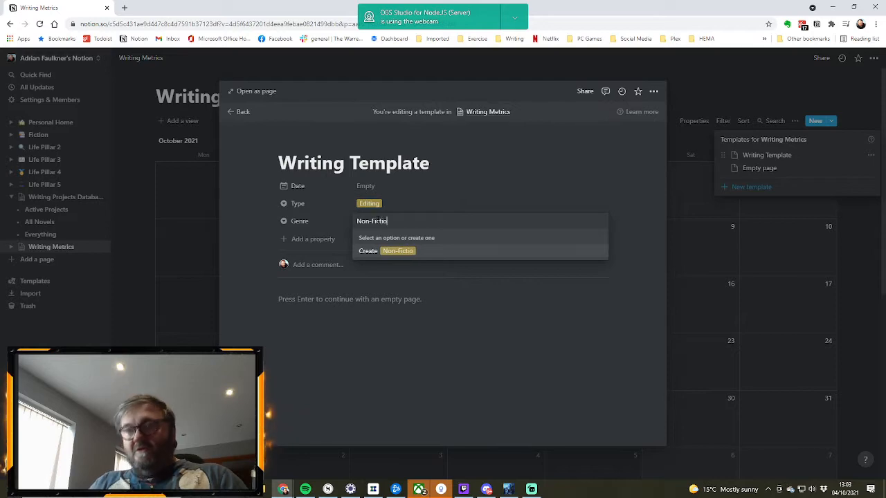
{"action": "left_click", "coordinate": [408, 253]}
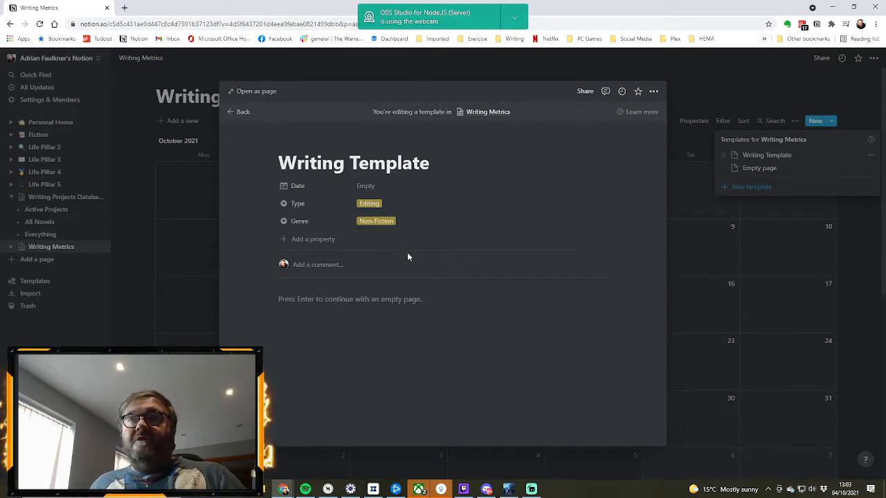
Create the options "Blog" and "First Draft" for the Genre property.
{"action": "left_click", "coordinate": [398, 223]}
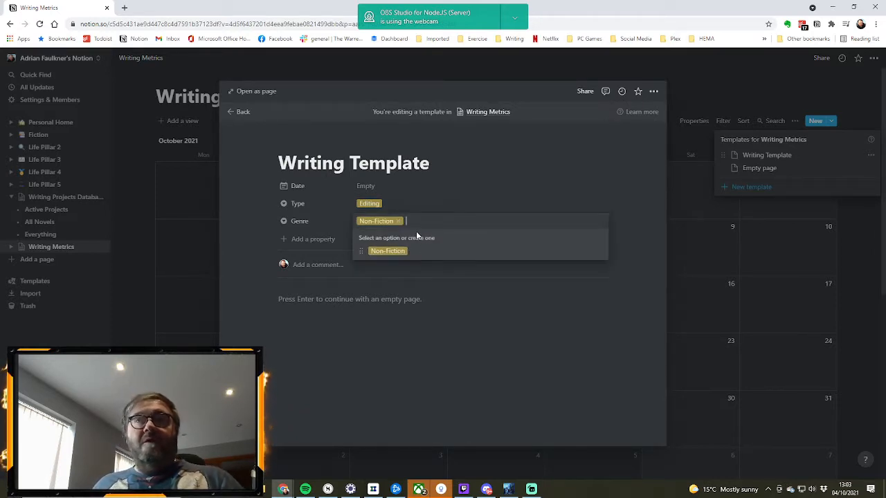
{"action": "type", "text": "B"}
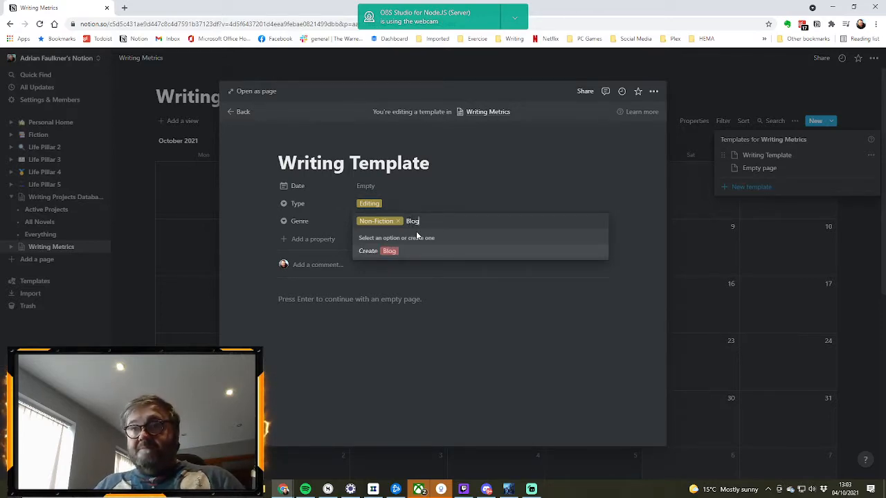
{"action": "type", "text": "log"}
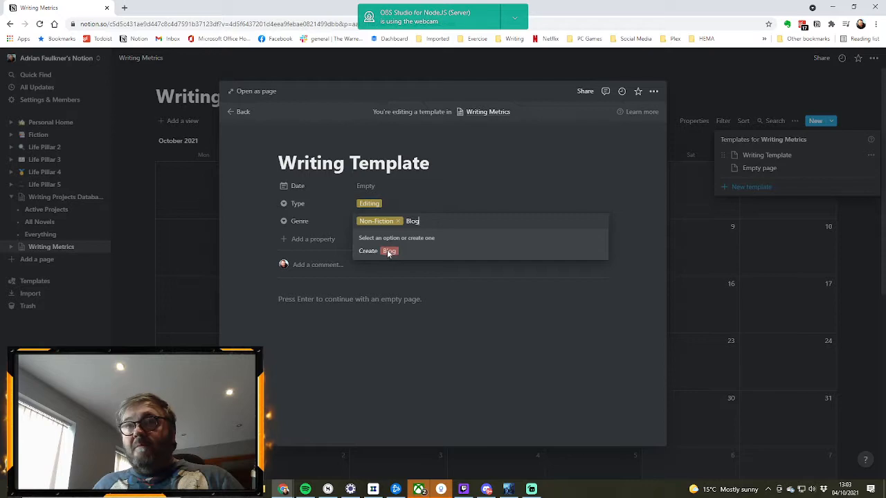
{"action": "left_click", "coordinate": [386, 251]}
{"action": "left_click", "coordinate": [381, 230]}
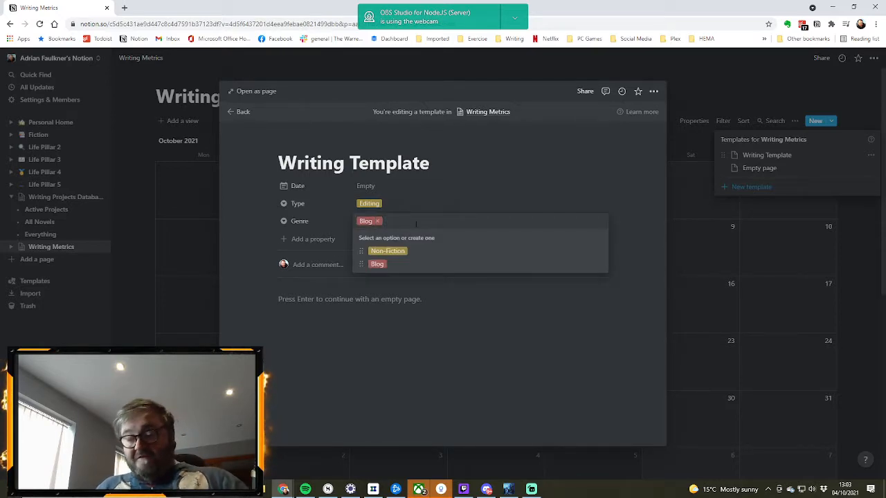
{"action": "type", "text": "First"}
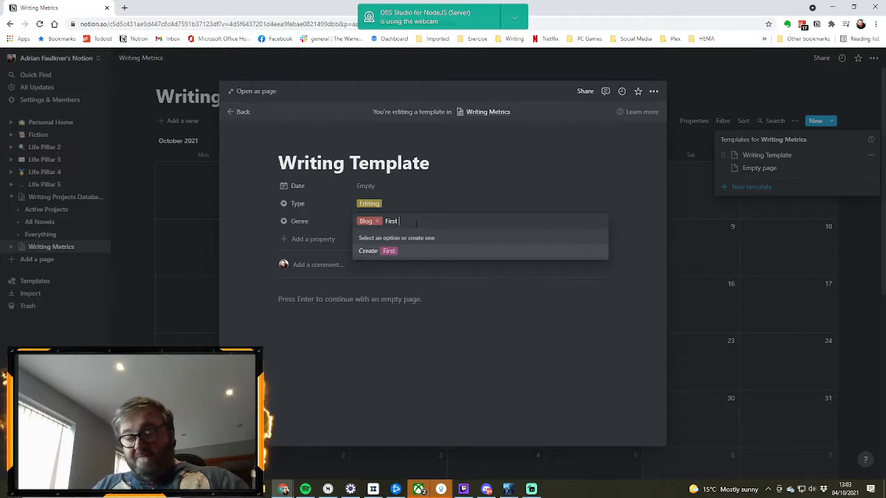
{"action": "type", "text": " Draft"}
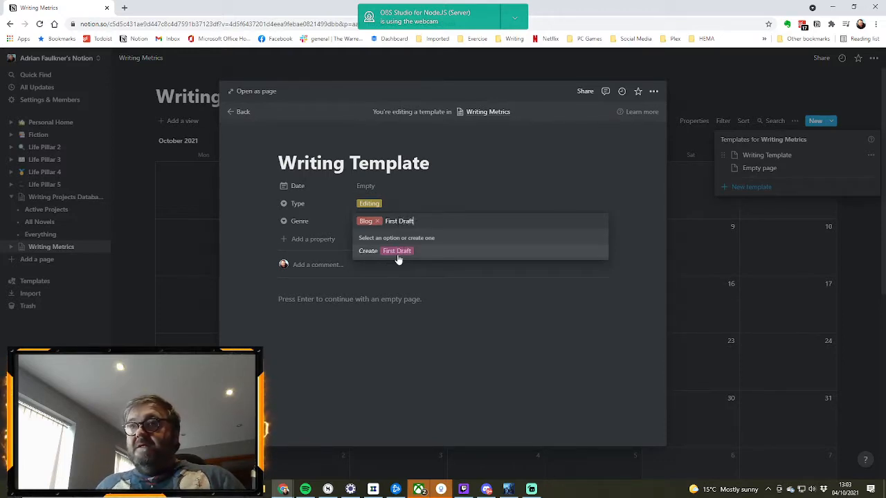
{"action": "left_click", "coordinate": [398, 253]}
Create the option "Second Draft" for the Genre property and change its colour to Green.
{"action": "left_click", "coordinate": [399, 225]}
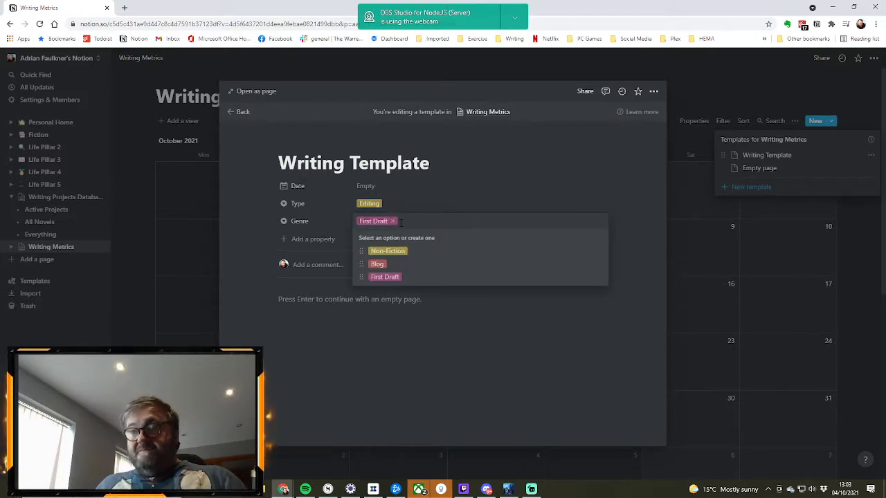
{"action": "type", "text": "Second"}
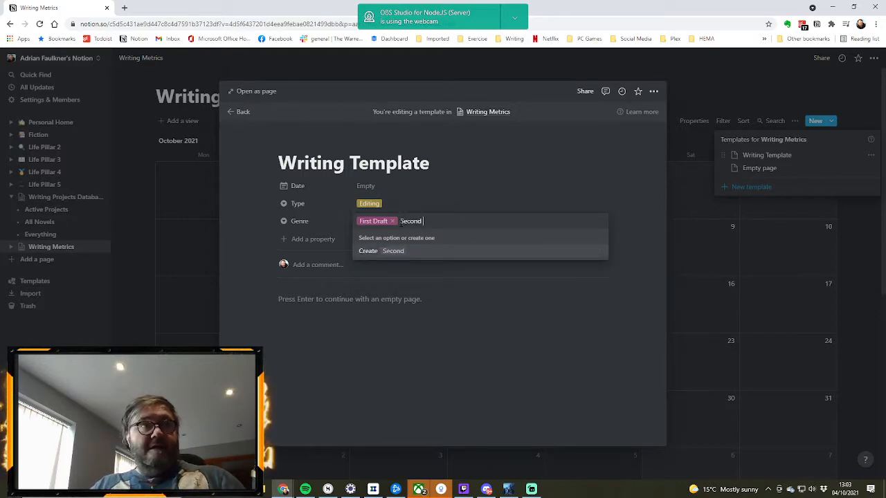
{"action": "type", "text": " Draft"}
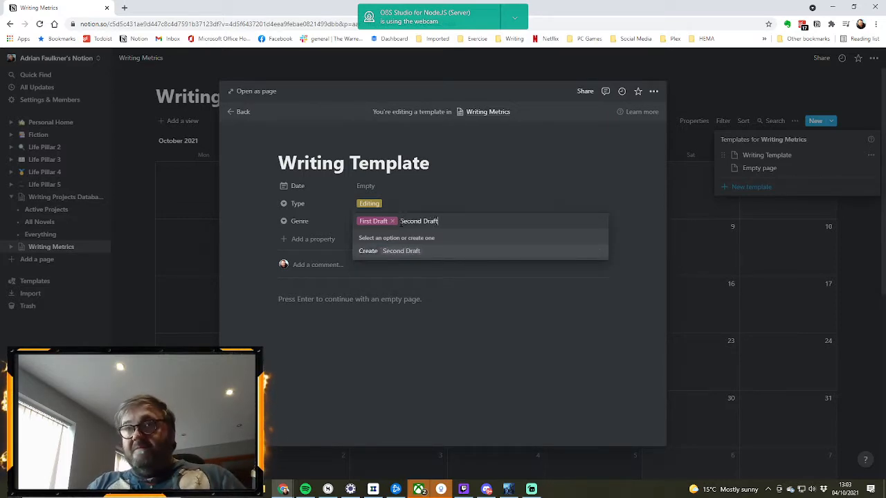
{"action": "left_click", "coordinate": [407, 251]}
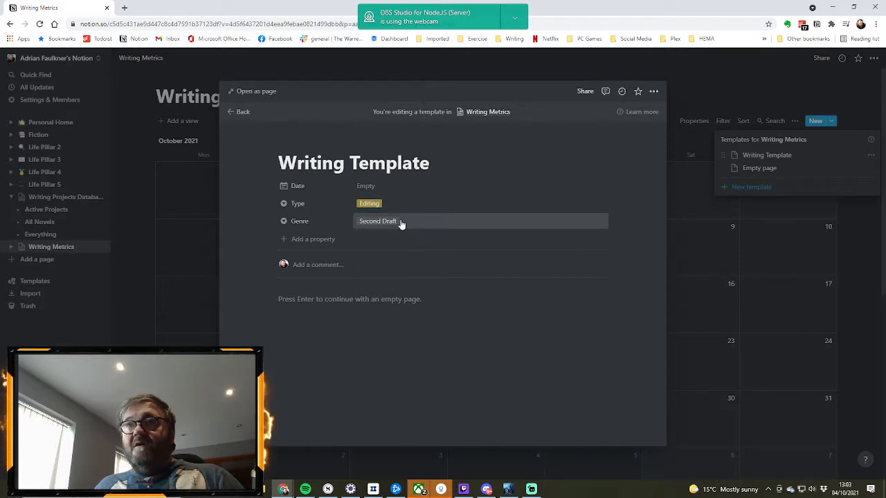
{"action": "left_click", "coordinate": [396, 226]}
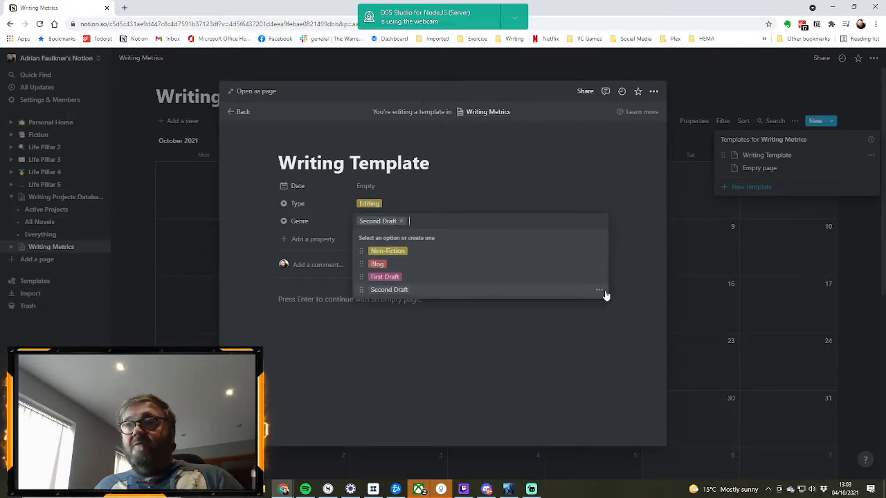
{"action": "left_click", "coordinate": [601, 292]}
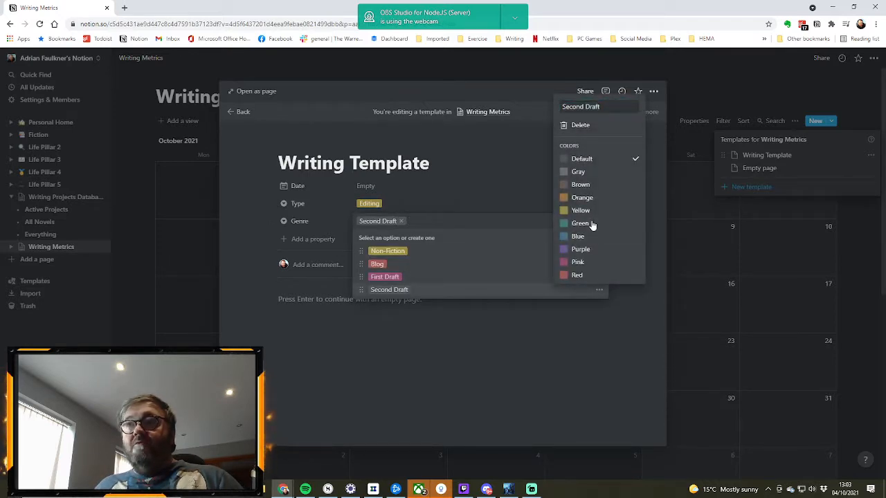
{"action": "left_click", "coordinate": [589, 224]}
{"action": "left_click", "coordinate": [489, 186]}
{"action": "left_click", "coordinate": [459, 191]}
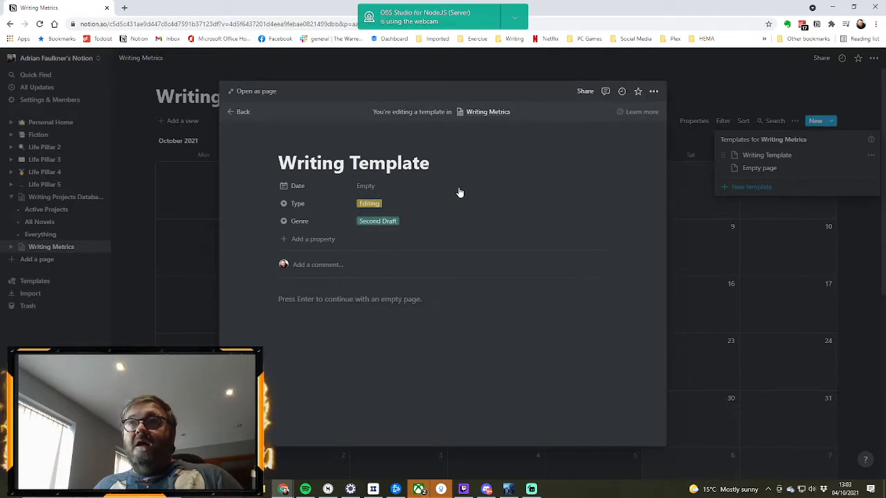
Create the option "Script" for the Genre property and assign it to the template.
{"action": "left_click", "coordinate": [428, 221]}
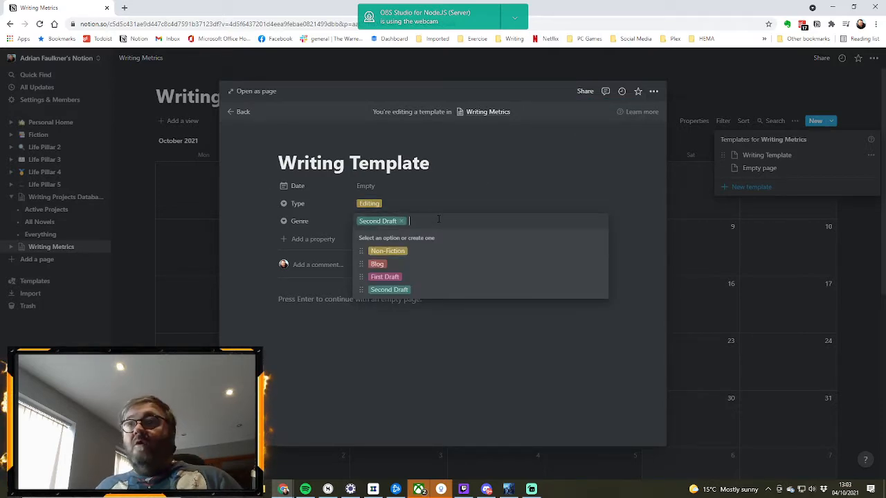
{"action": "type", "text": "Script"}
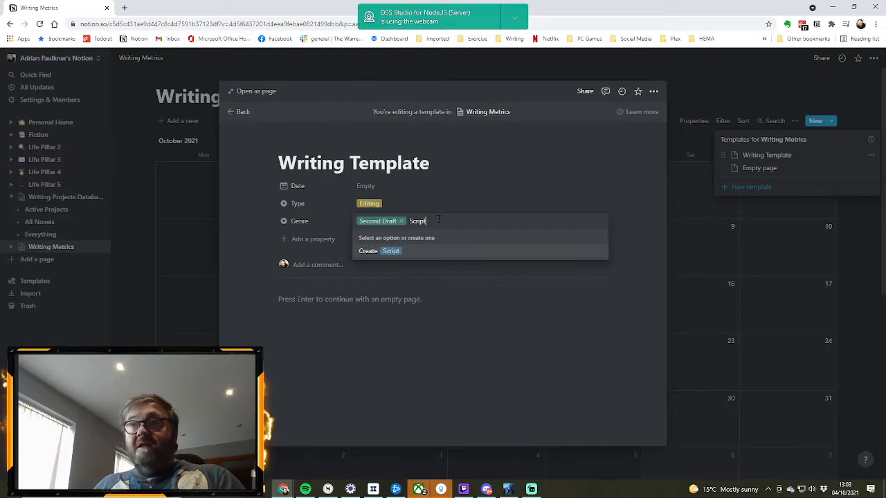
{"action": "left_click", "coordinate": [391, 251]}
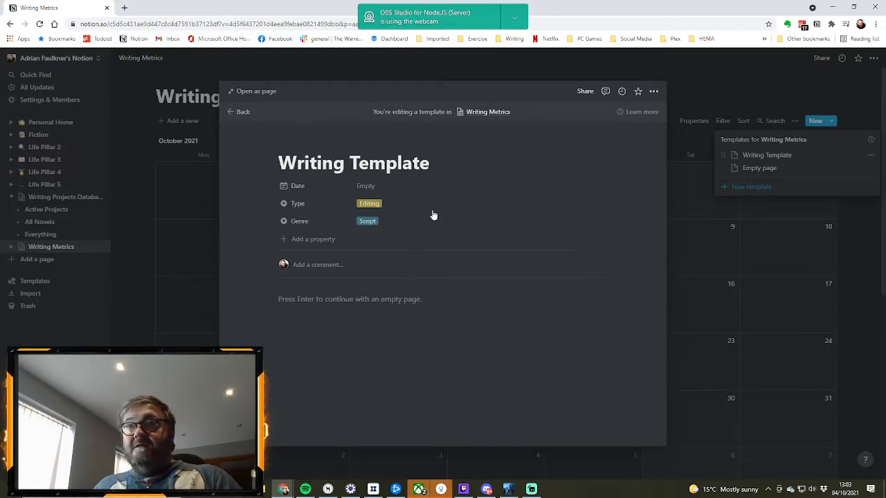
{"action": "left_click", "coordinate": [401, 222]}
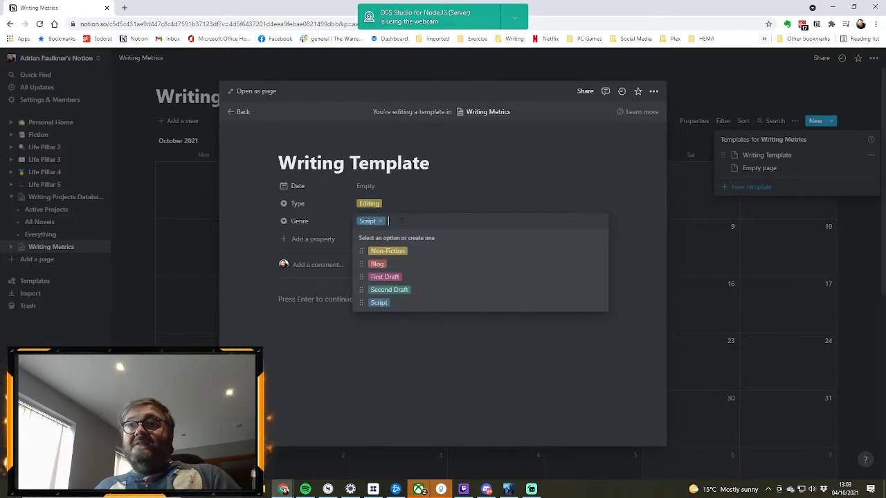
{"action": "left_click", "coordinate": [426, 194]}
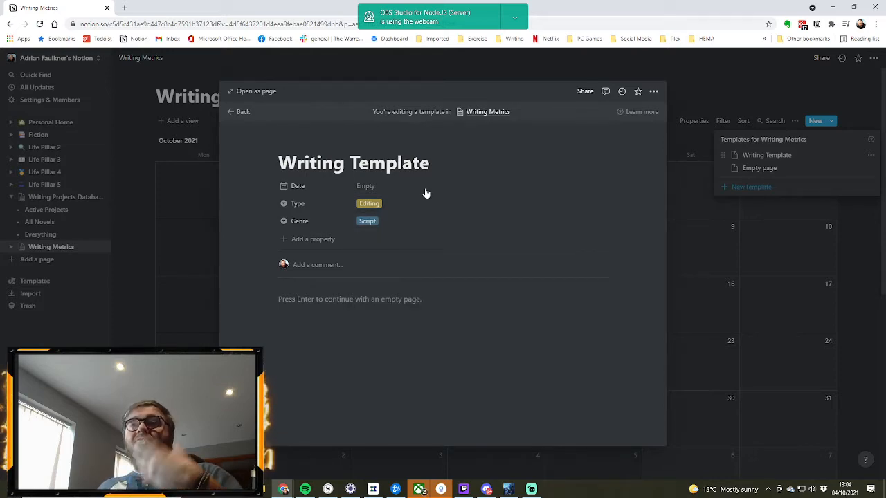
{"action": "left_click", "coordinate": [388, 223]}
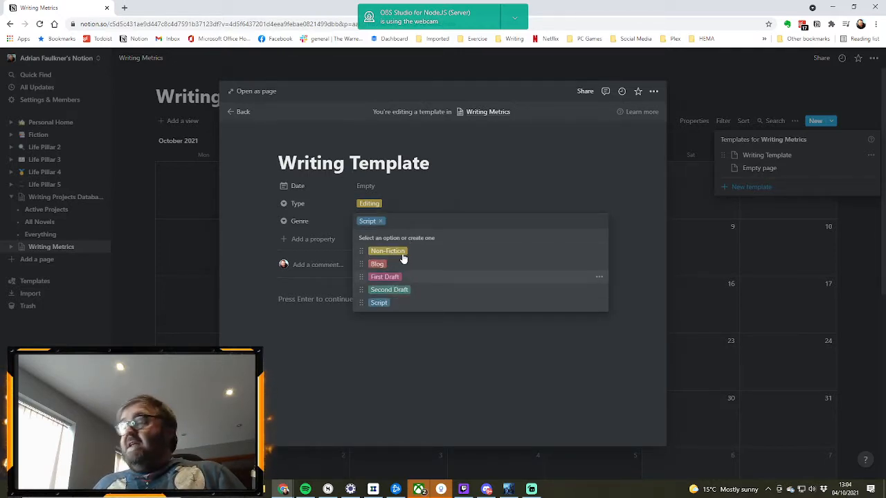
{"action": "left_click", "coordinate": [474, 187]}
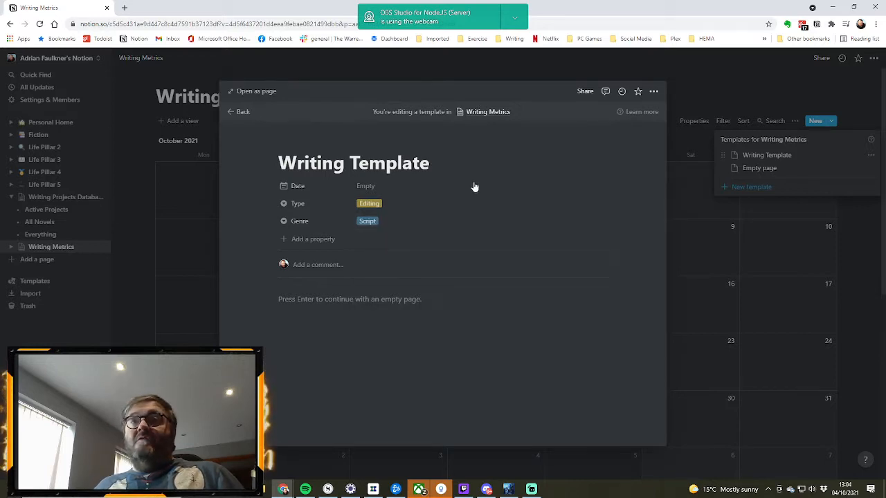
Add a new property named "Writing Project" to the Writing Template.
{"action": "left_click", "coordinate": [324, 242]}
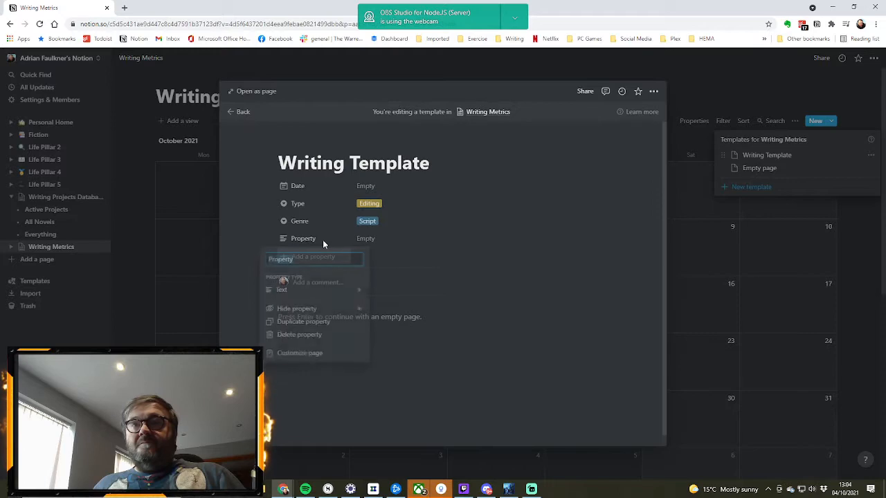
{"action": "left_click", "coordinate": [331, 295]}
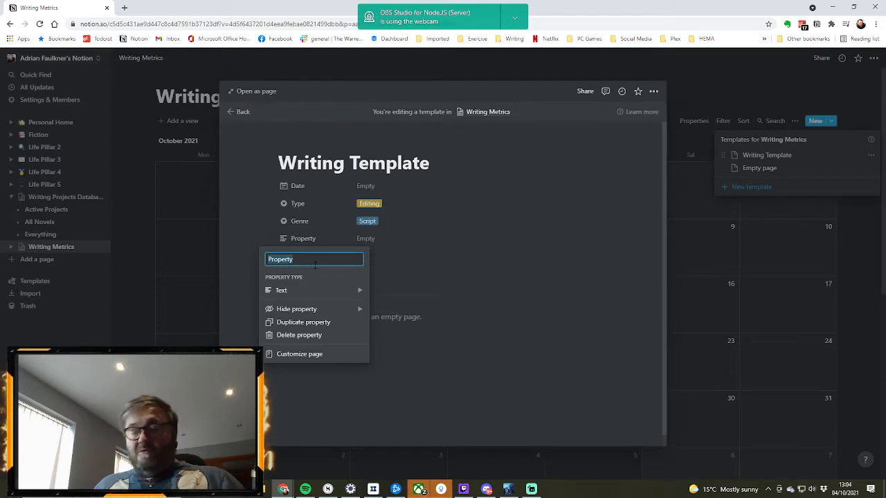
{"action": "type", "text": "Writing"}
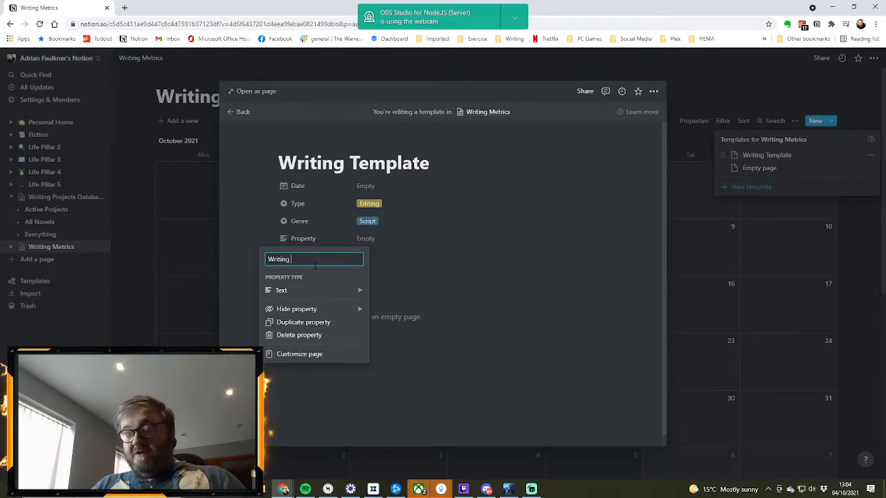
{"action": "type", "text": " Project"}
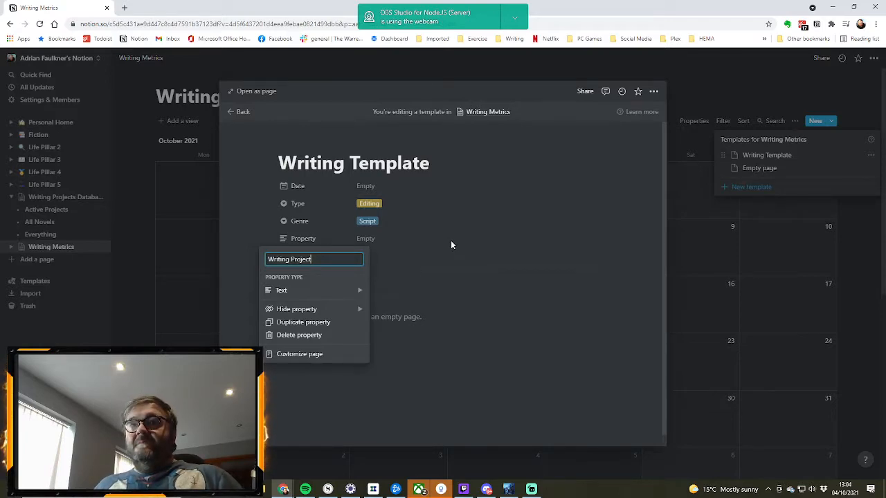
{"action": "key", "text": "Return"}
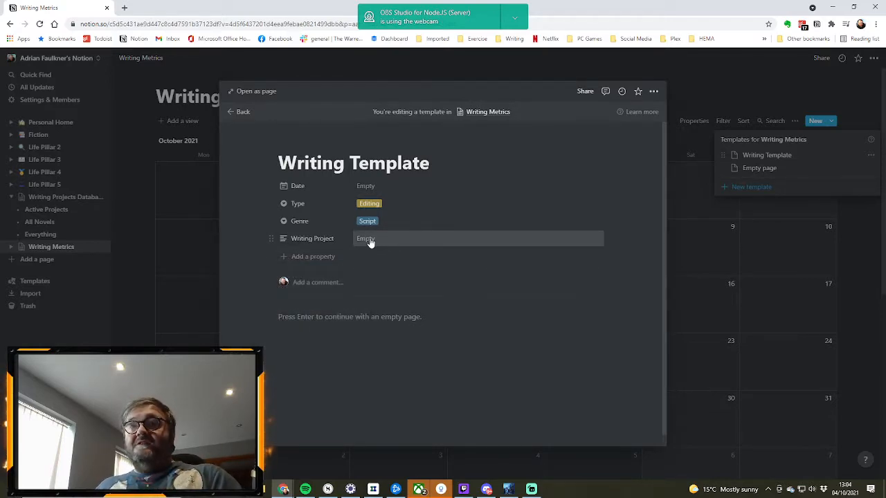
{"action": "left_click", "coordinate": [323, 238]}
{"action": "mouse_move", "coordinate": [332, 299]}
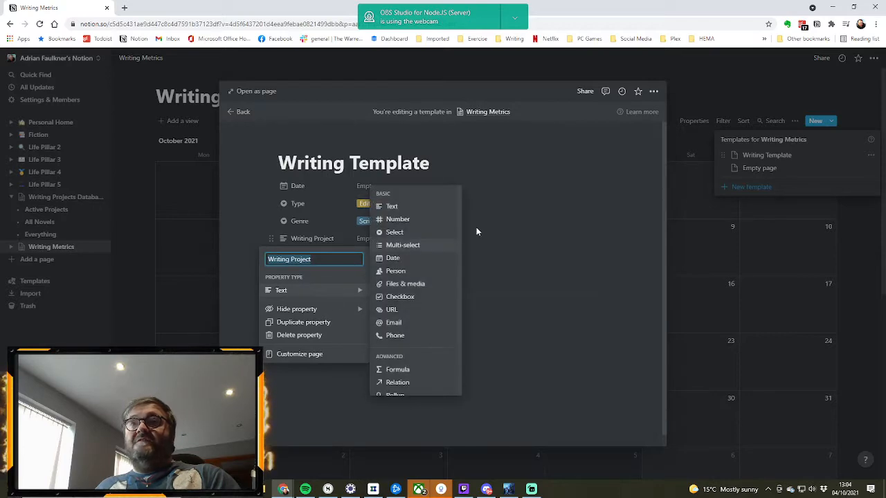
{"action": "left_click", "coordinate": [512, 239]}
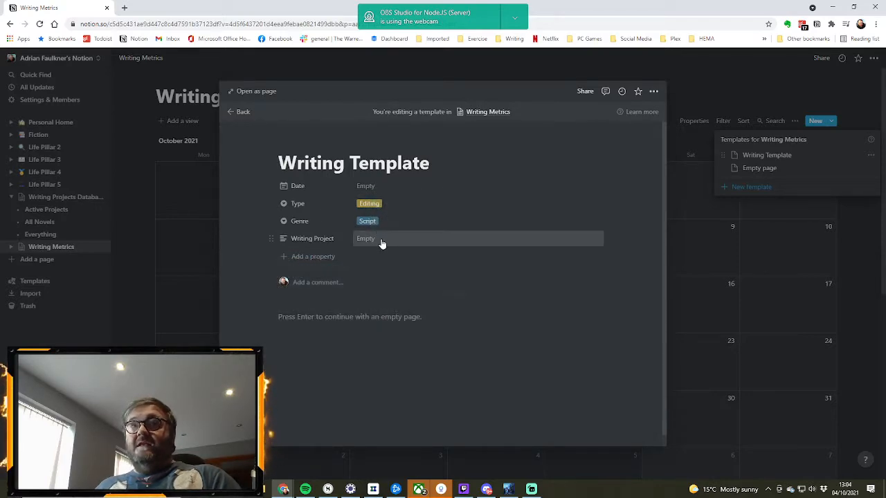
Change the Writing Project property's type to Relation, linked to the Writing Projects Database.
{"action": "left_click", "coordinate": [331, 241]}
{"action": "mouse_move", "coordinate": [353, 292]}
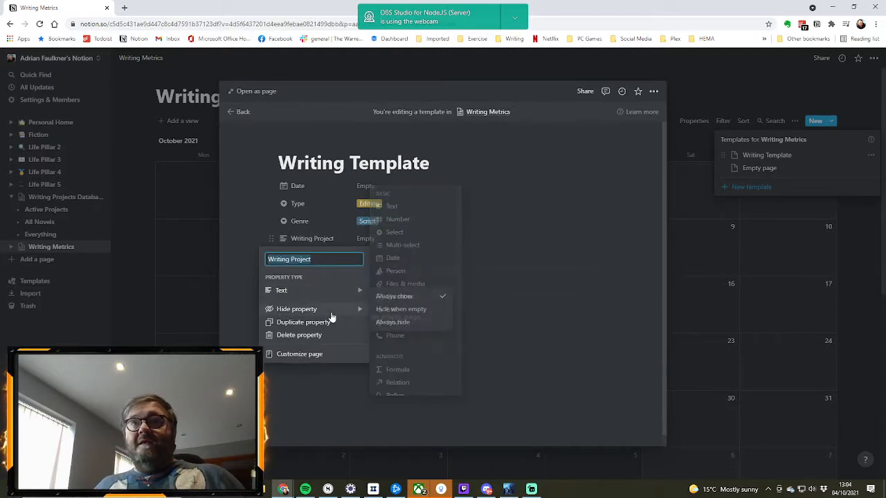
{"action": "left_click", "coordinate": [405, 384]}
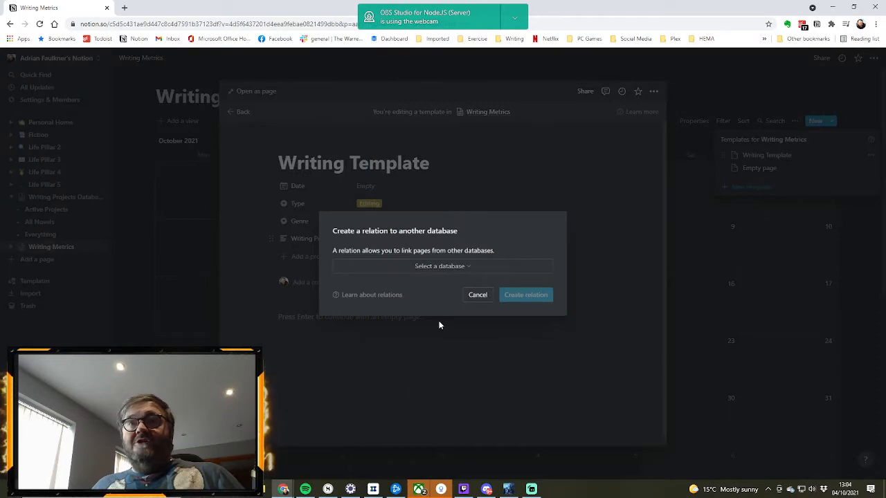
{"action": "left_click", "coordinate": [452, 266]}
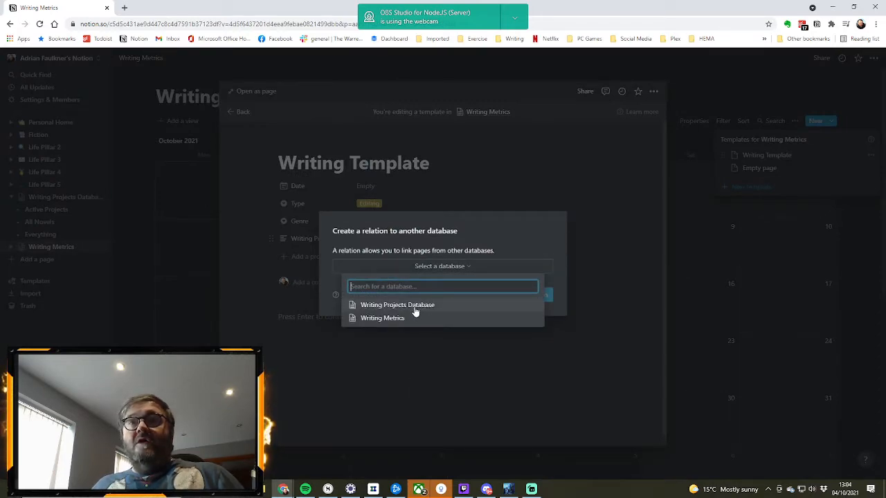
{"action": "left_click", "coordinate": [416, 306]}
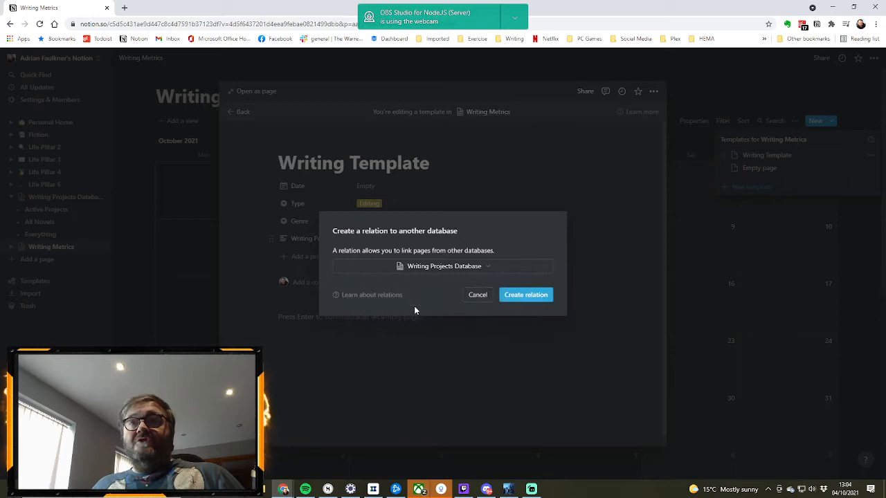
{"action": "left_click", "coordinate": [520, 300]}
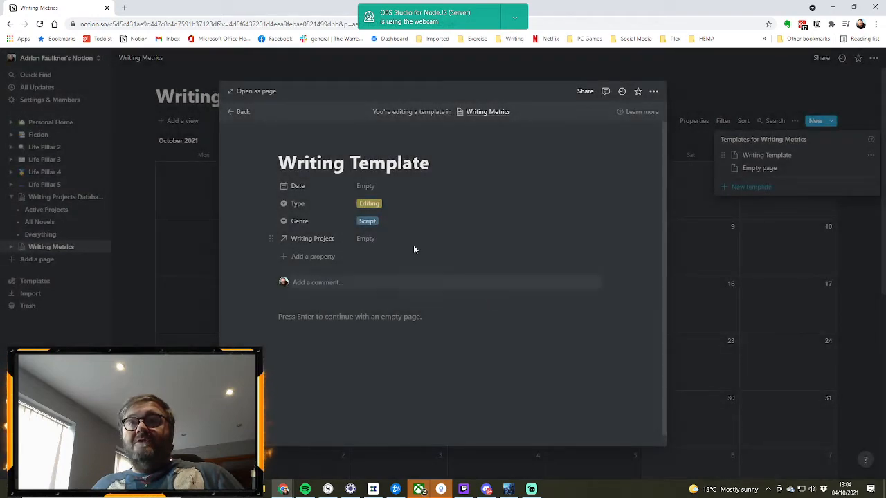
Examine which Writing Projects Database pages can be linked through the template's Writing Project property.
{"action": "left_click", "coordinate": [362, 240]}
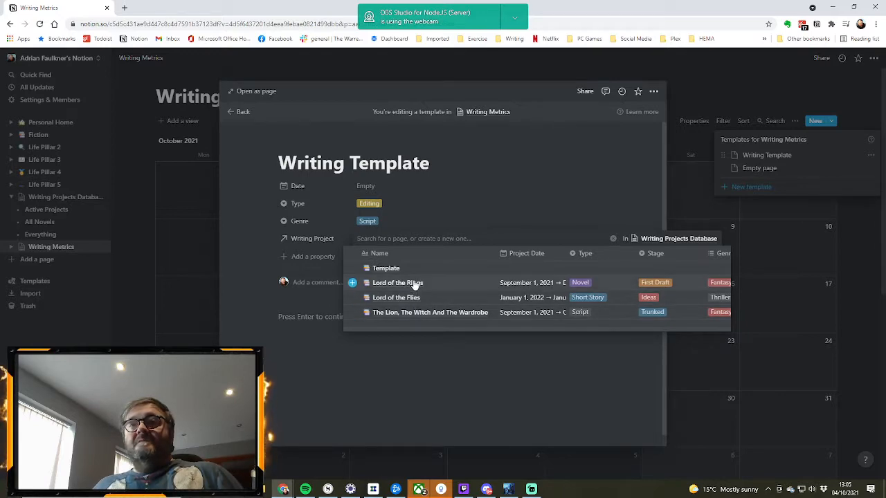
{"action": "left_click", "coordinate": [471, 168]}
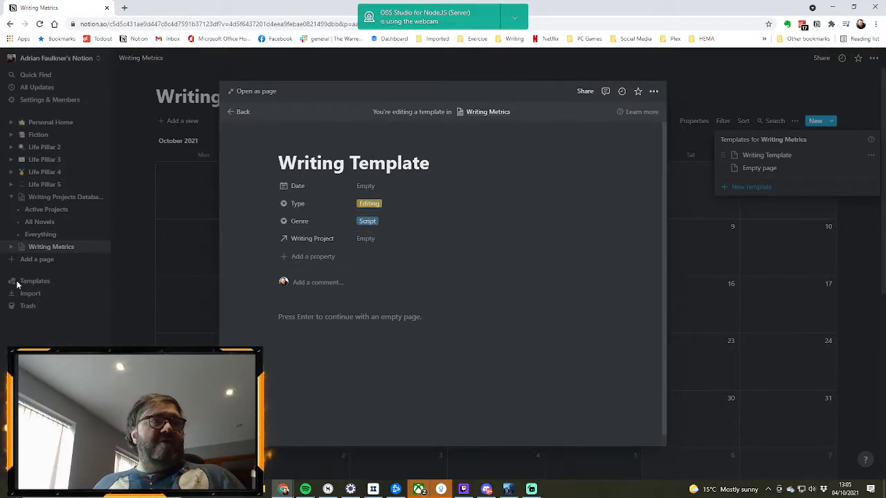
{"action": "left_click", "coordinate": [375, 240]}
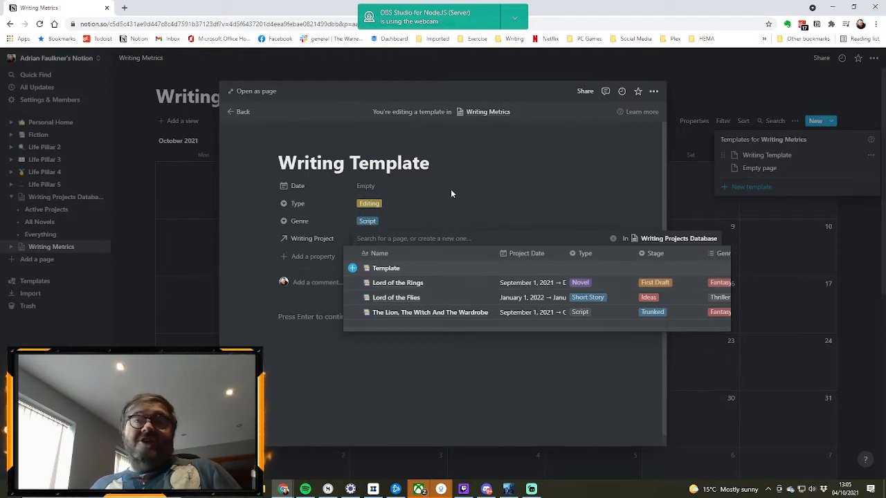
Add a Number property named "Start Count" to the Writing Template.
{"action": "left_click", "coordinate": [466, 168]}
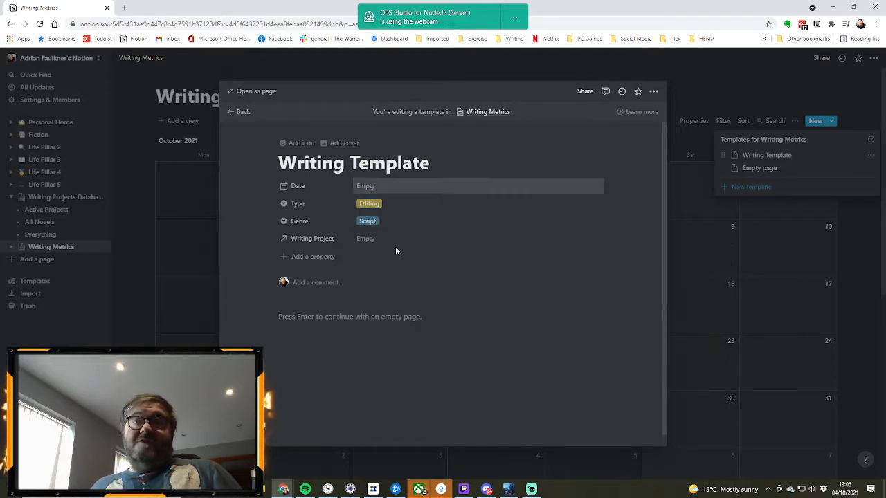
{"action": "left_click", "coordinate": [308, 257]}
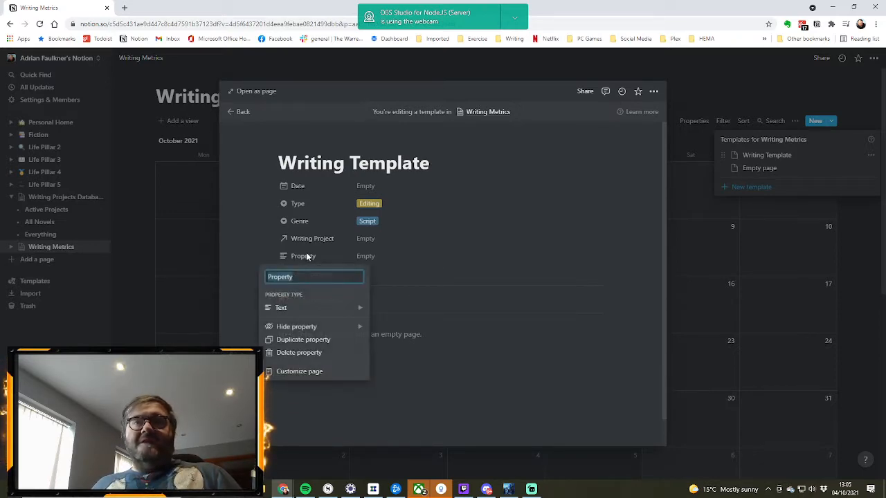
{"action": "mouse_move", "coordinate": [335, 310]}
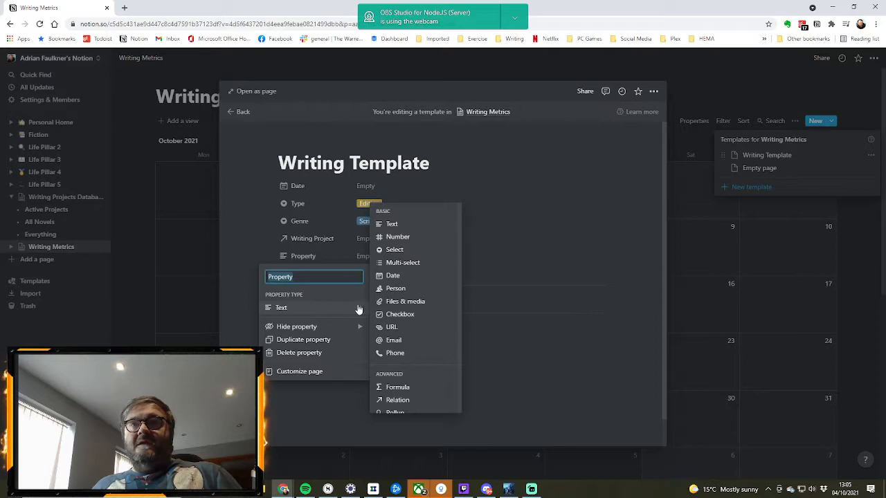
{"action": "left_click", "coordinate": [400, 236]}
{"action": "left_click", "coordinate": [317, 256]}
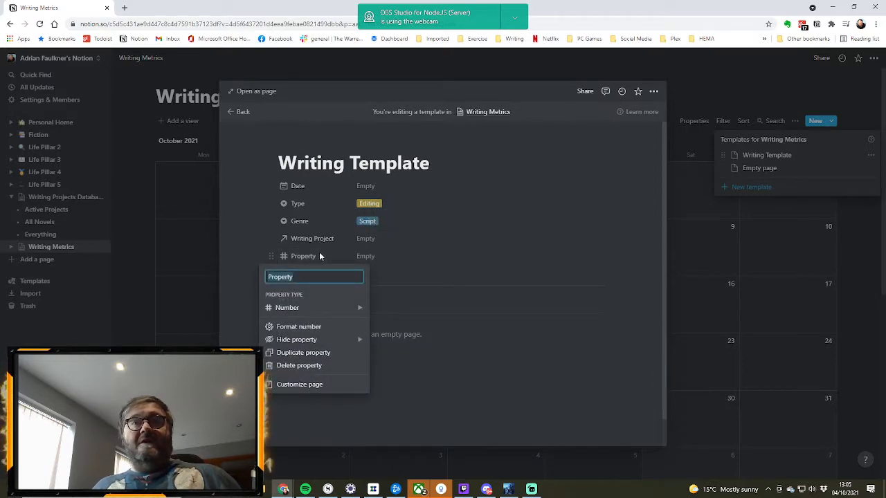
{"action": "type", "text": "Start Count"}
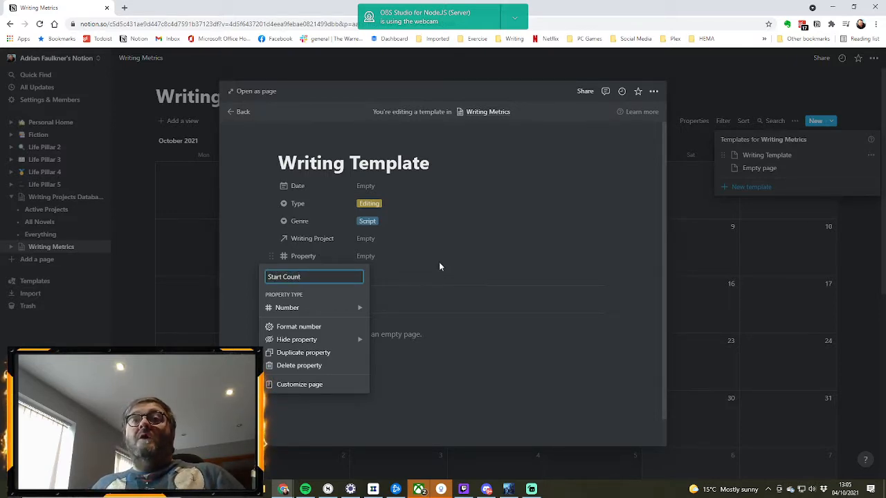
{"action": "key", "text": "Return"}
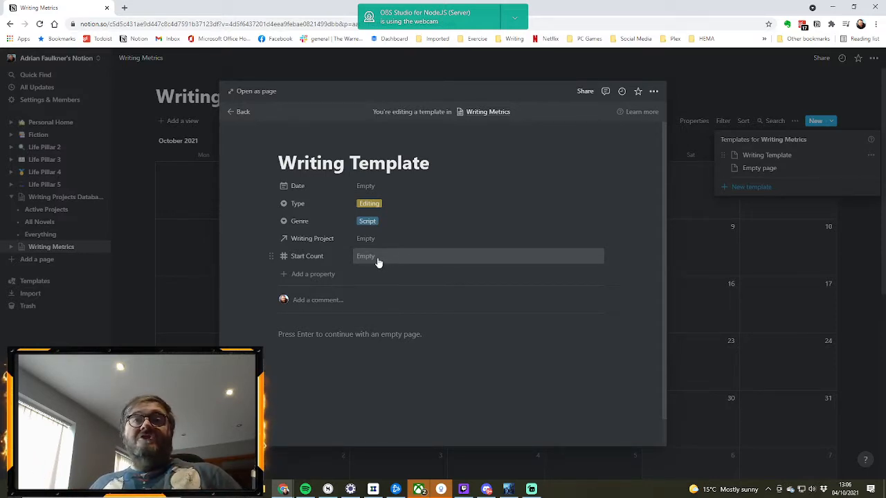
Add a Number property named "End Count" to the Writing Template.
{"action": "left_click", "coordinate": [316, 280]}
{"action": "mouse_move", "coordinate": [320, 326]}
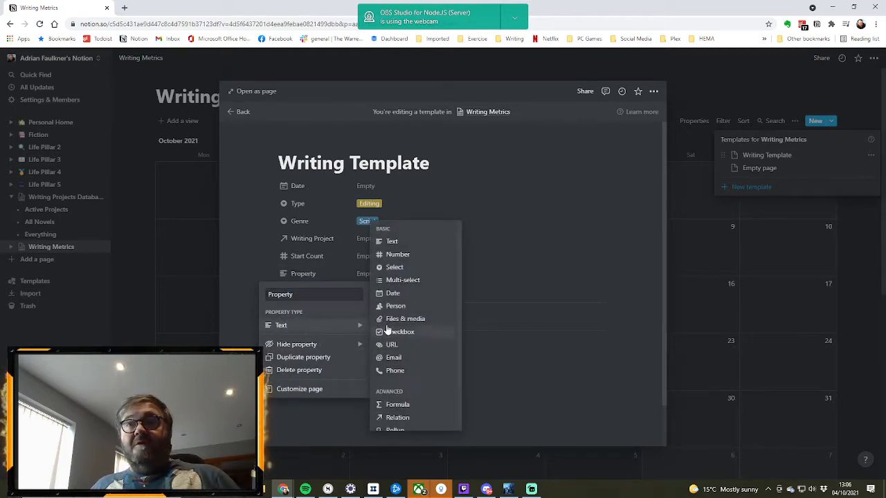
{"action": "left_click", "coordinate": [397, 254]}
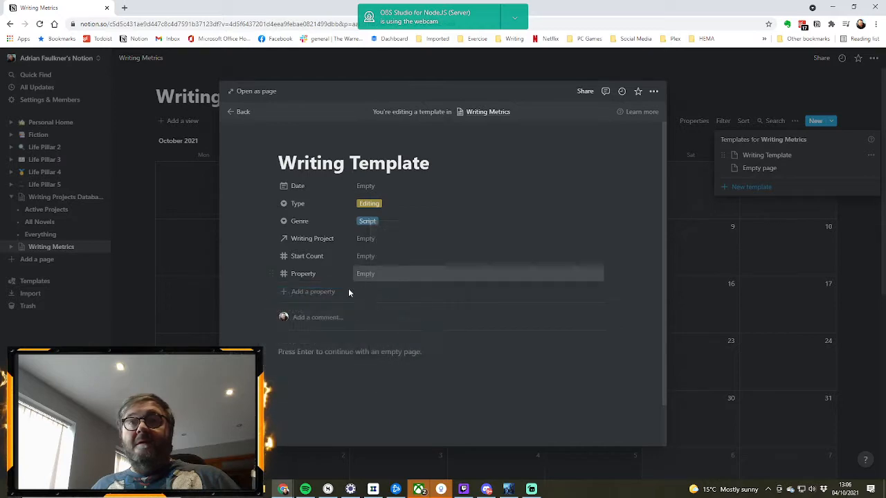
{"action": "left_click", "coordinate": [339, 275]}
{"action": "type", "text": "E"}
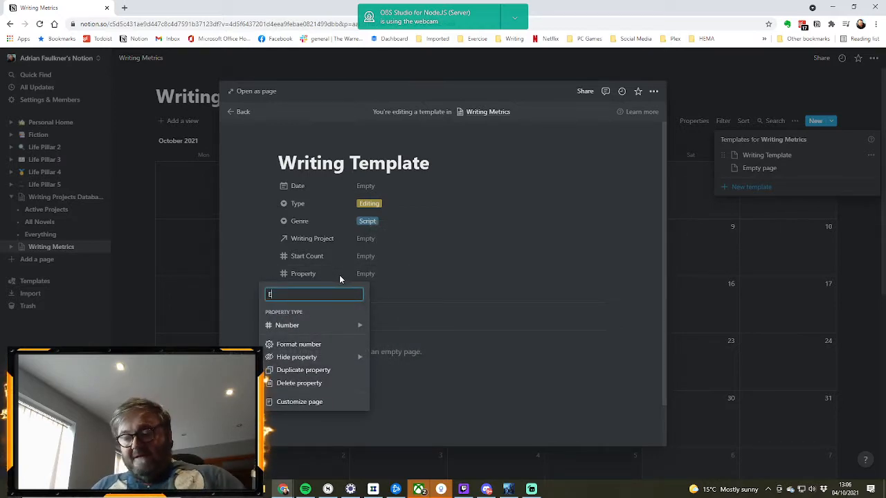
{"action": "type", "text": "nd Count"}
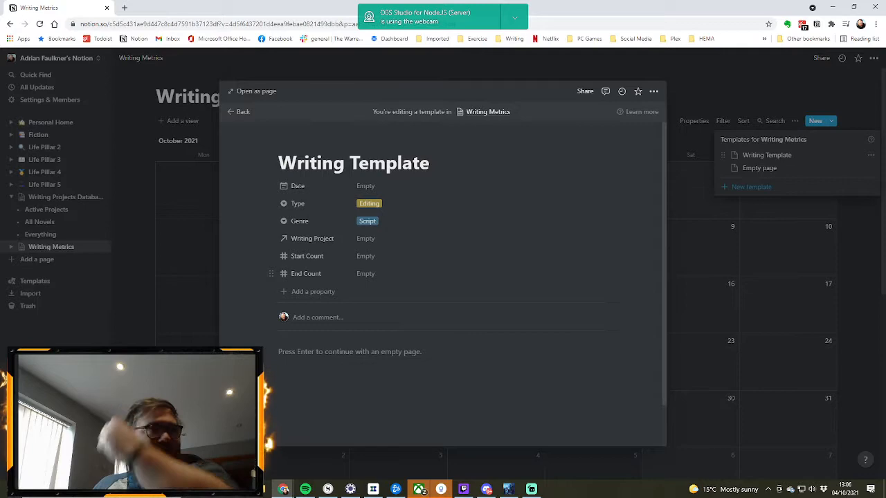
Add a property named "Total Words" to the Writing Template and set its type to Formula.
{"action": "left_click", "coordinate": [305, 292]}
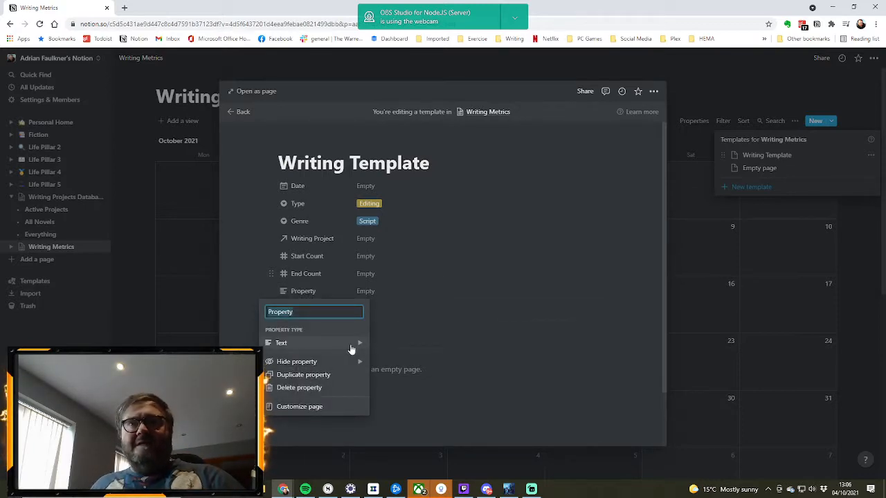
{"action": "mouse_move", "coordinate": [351, 349]}
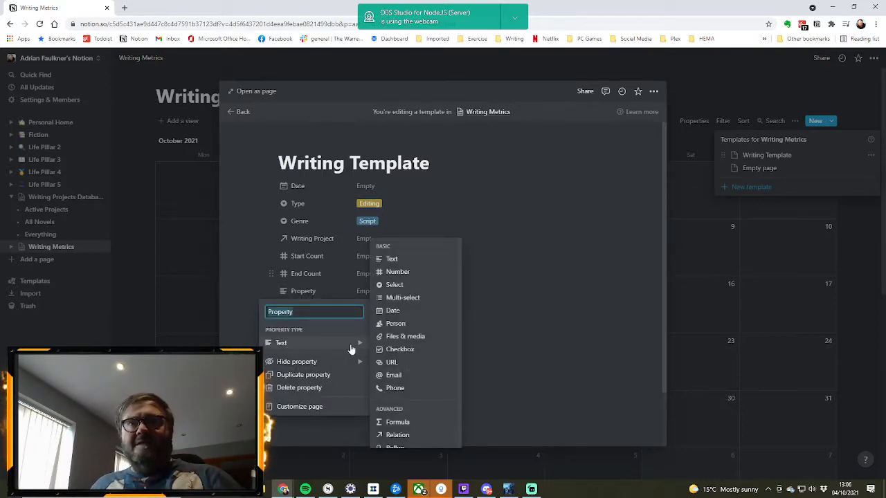
{"action": "left_click", "coordinate": [534, 266]}
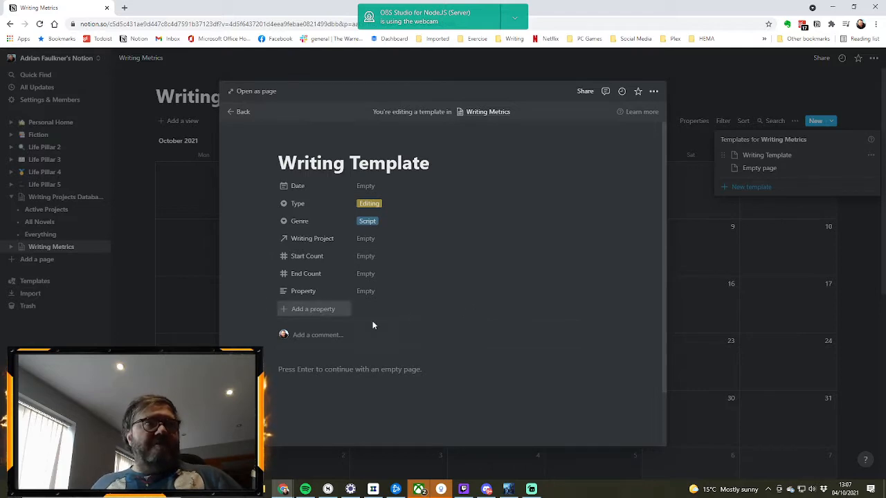
{"action": "left_click", "coordinate": [307, 294]}
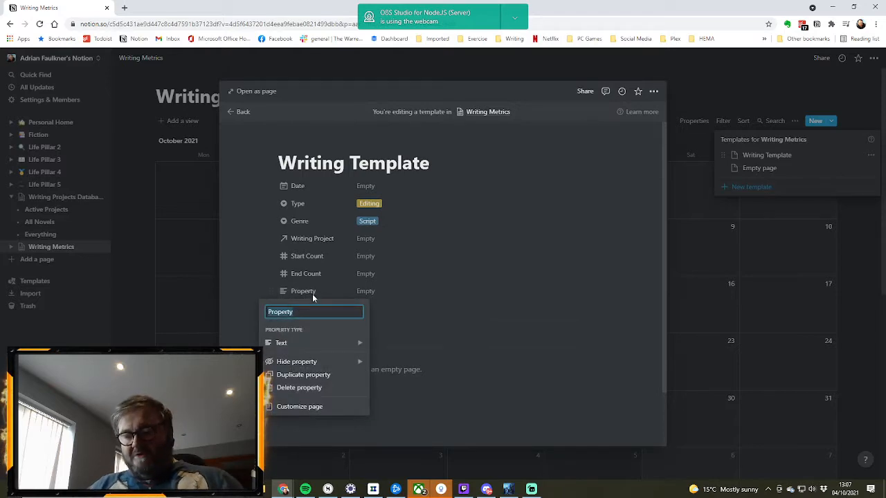
{"action": "type", "text": "Total Words"}
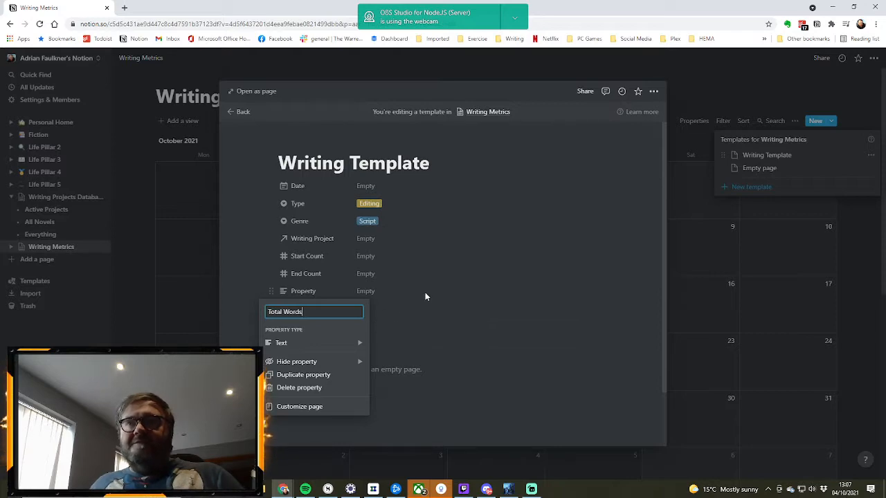
{"action": "left_click", "coordinate": [425, 292]}
{"action": "left_click", "coordinate": [321, 294]}
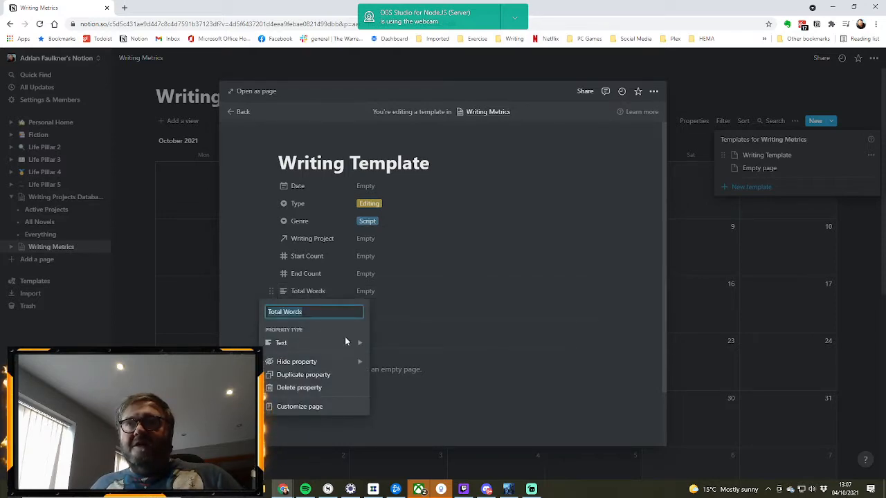
{"action": "mouse_move", "coordinate": [345, 339]}
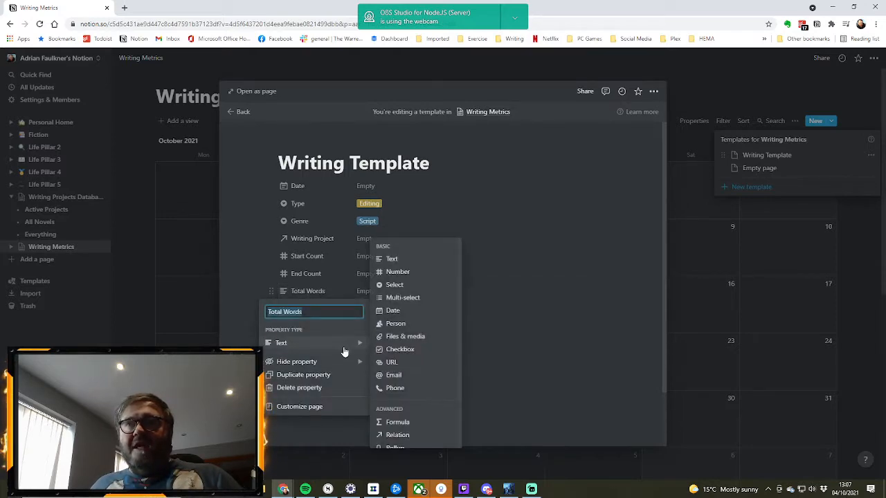
{"action": "left_click", "coordinate": [396, 422]}
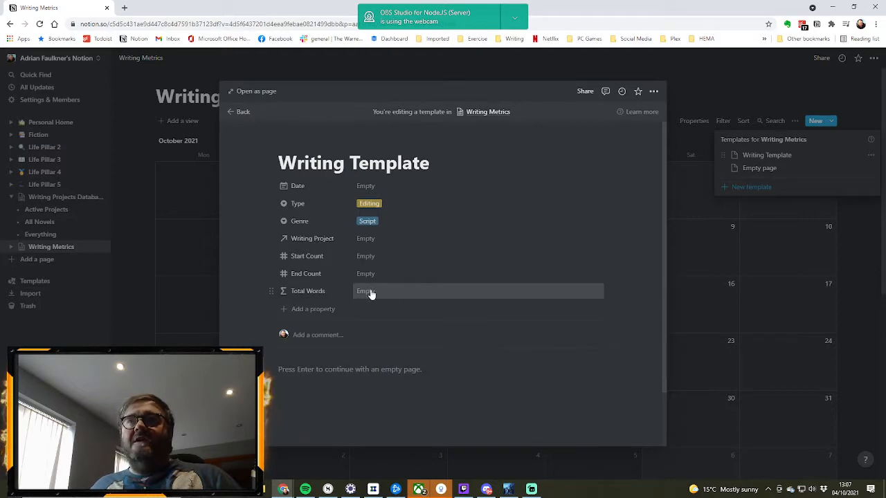
Set the Total Words formula to subtract(prop("End Count"), prop("Start Count")).
{"action": "left_click", "coordinate": [372, 292]}
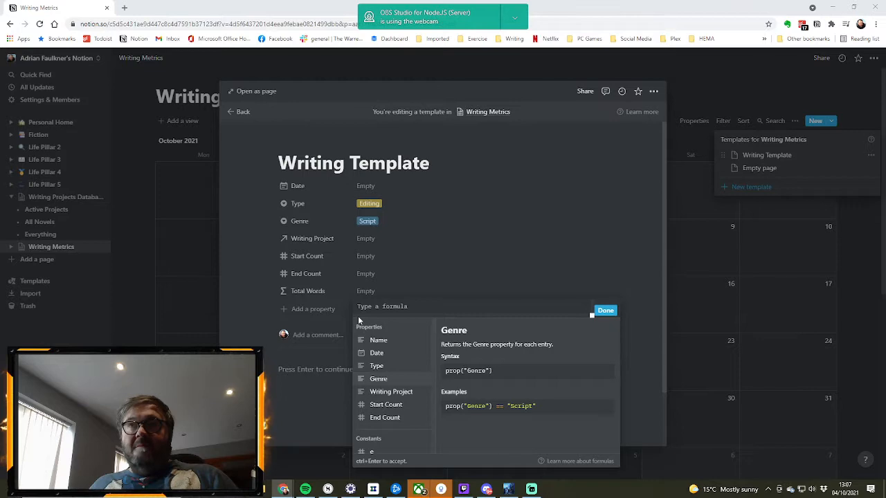
{"action": "type", "text": "subtract(prop(\"End Count\"), prop(\"Start Count\"))"}
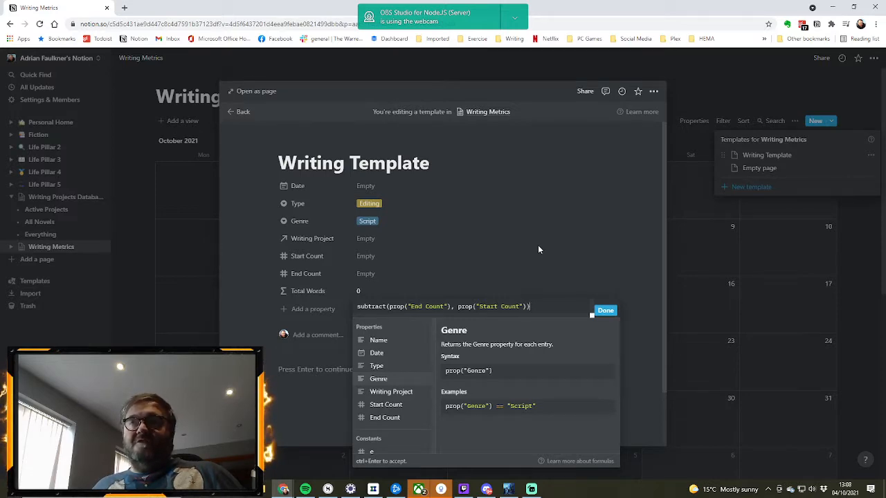
{"action": "left_click", "coordinate": [610, 310]}
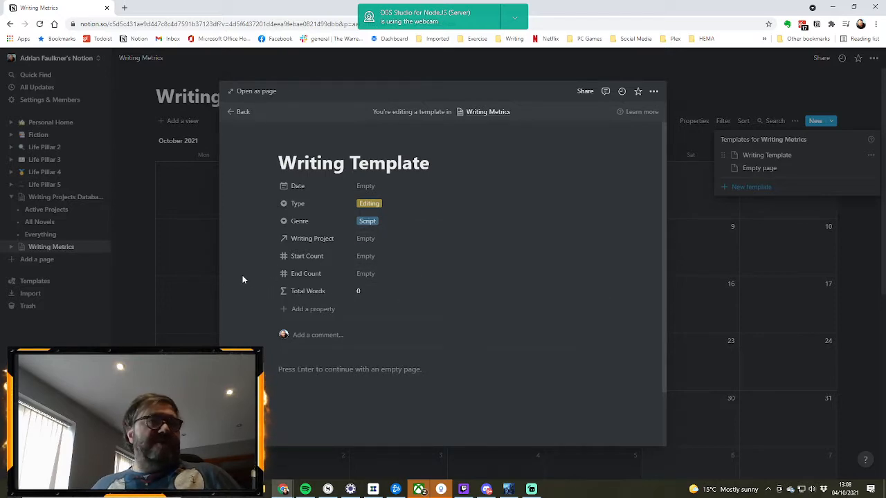
Add a Formula property named "Total Time" to the Writing Template.
{"action": "left_click", "coordinate": [305, 311]}
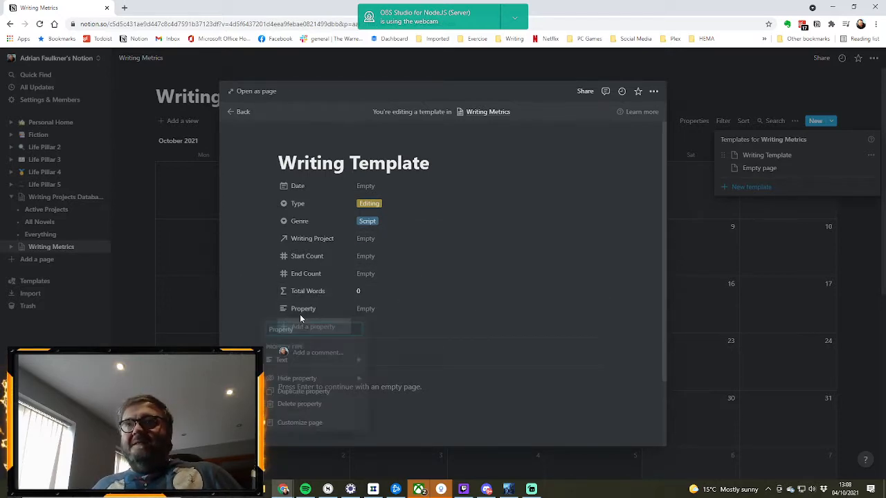
{"action": "type", "text": "To"}
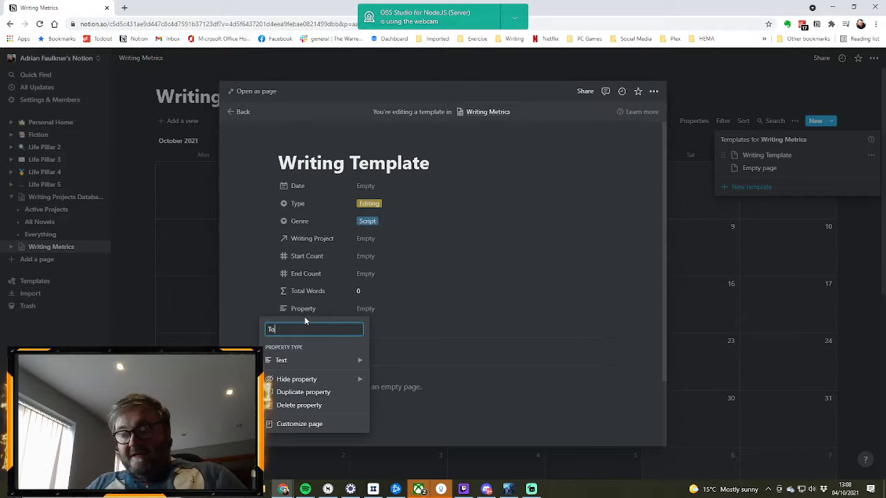
{"action": "type", "text": "tal Time"}
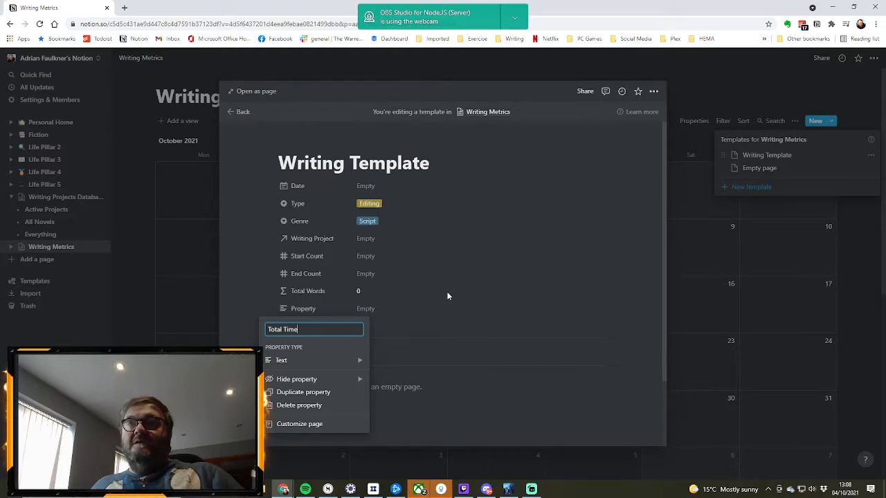
{"action": "mouse_move", "coordinate": [360, 364]}
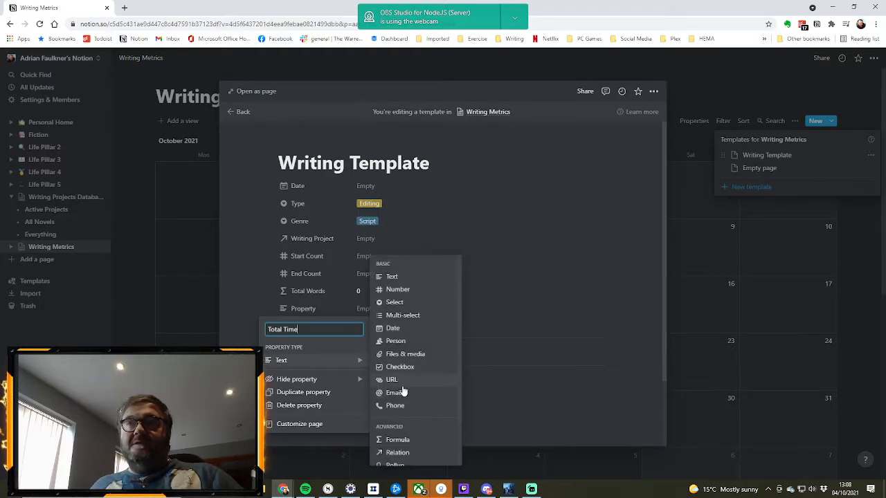
{"action": "left_click", "coordinate": [403, 441]}
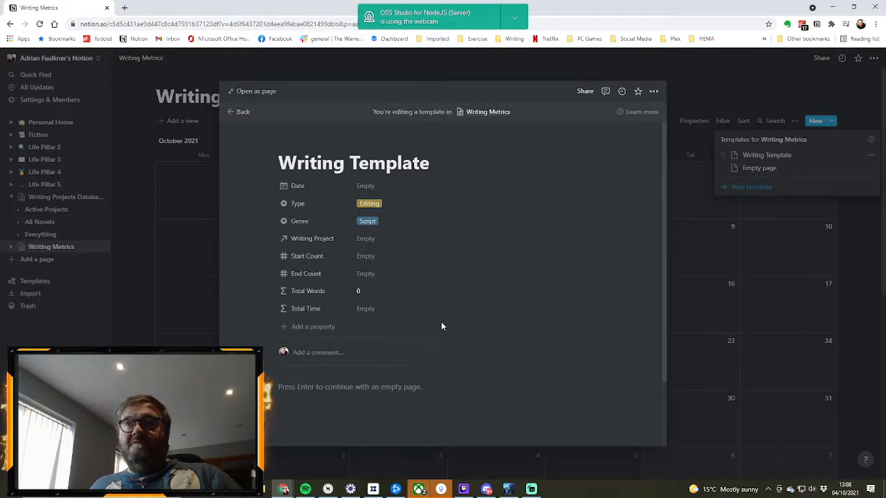
Set the template's Date to October 4, 2021, trying out its end date and time options and leaving both off.
{"action": "left_click", "coordinate": [404, 191]}
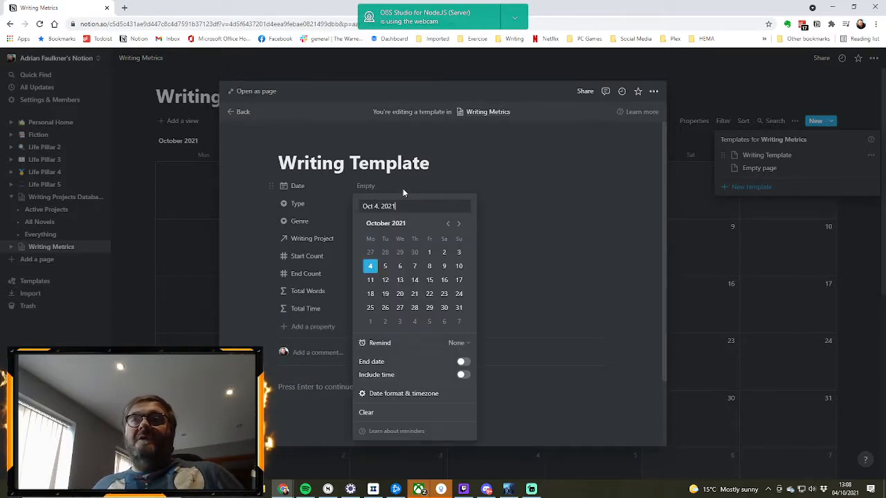
{"action": "left_click", "coordinate": [465, 376]}
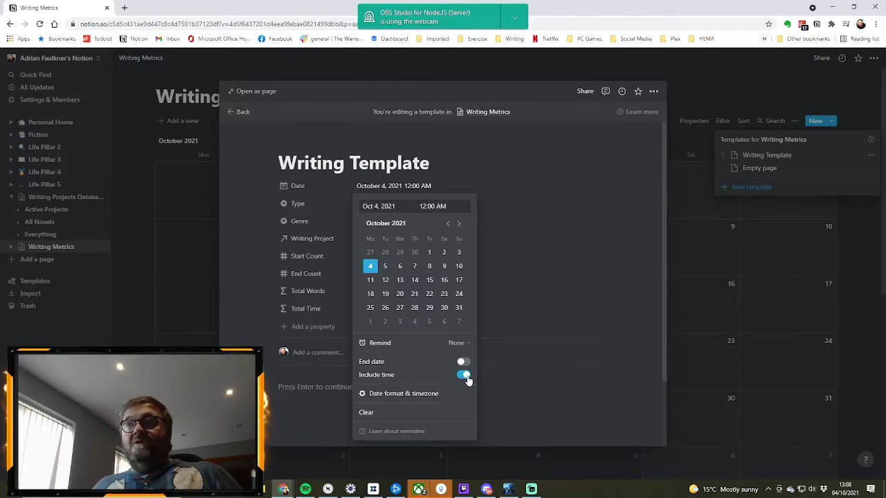
{"action": "left_click", "coordinate": [463, 362]}
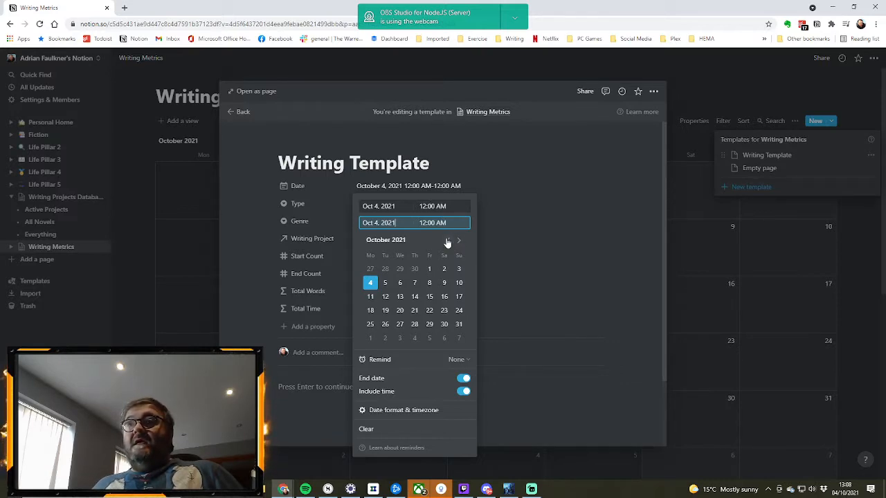
{"action": "left_click", "coordinate": [464, 392]}
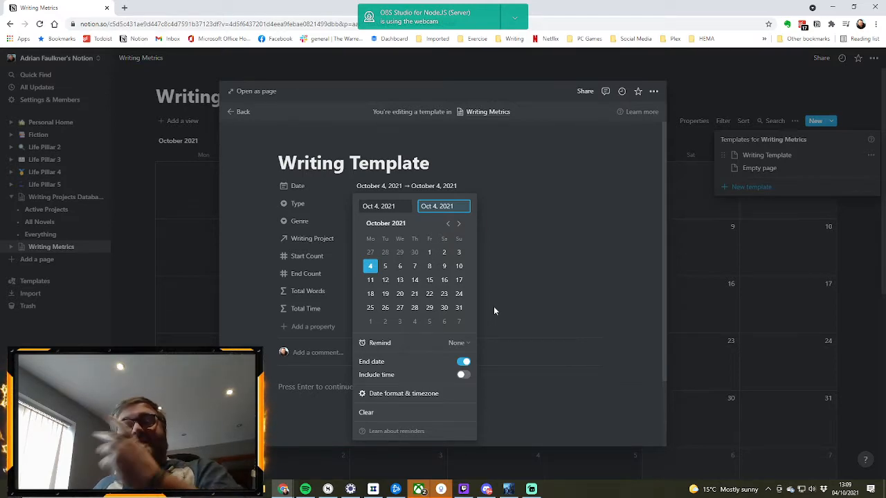
{"action": "left_click", "coordinate": [464, 361]}
{"action": "left_click", "coordinate": [464, 376]}
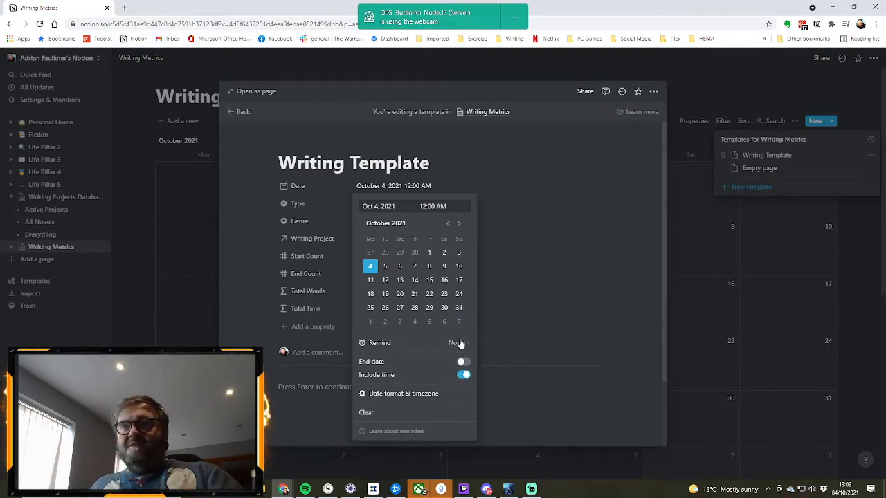
{"action": "left_click", "coordinate": [464, 363]}
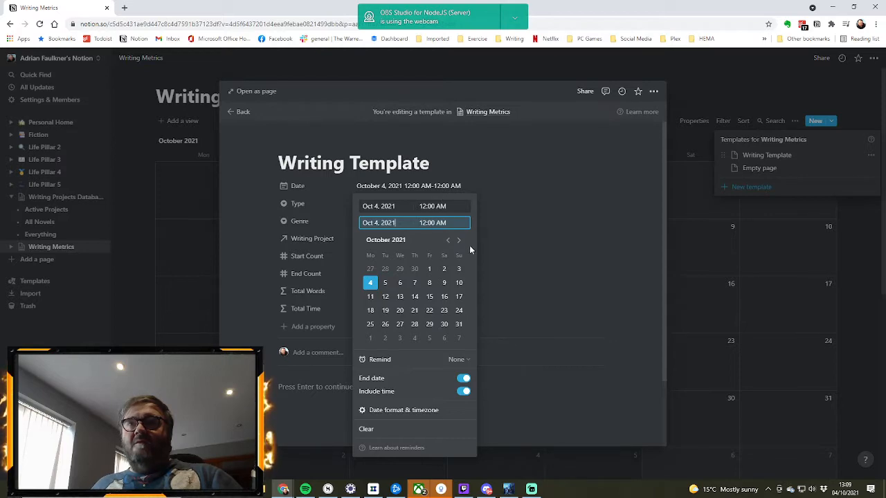
{"action": "left_click", "coordinate": [463, 392]}
{"action": "left_click", "coordinate": [461, 362]}
{"action": "left_click", "coordinate": [544, 239]}
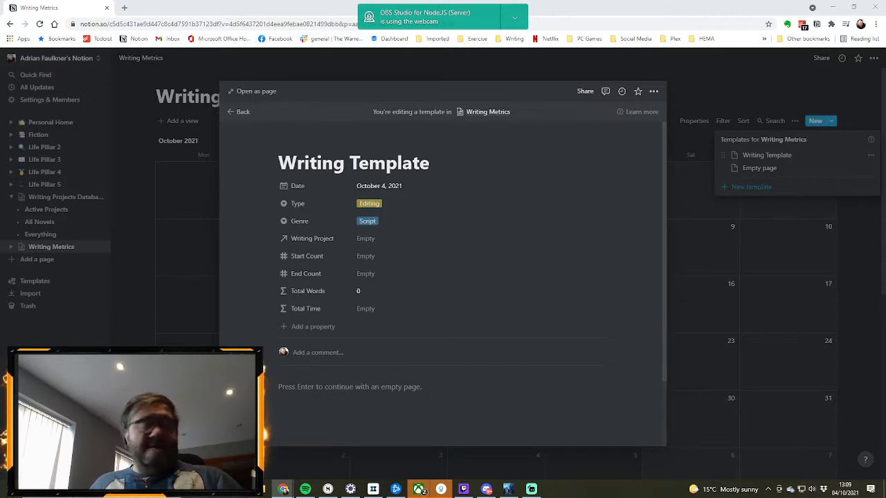
Set the Total Time formula to dateBetween(end(prop("Date")), start(prop("Date")), "minutes").
{"action": "left_click", "coordinate": [366, 309]}
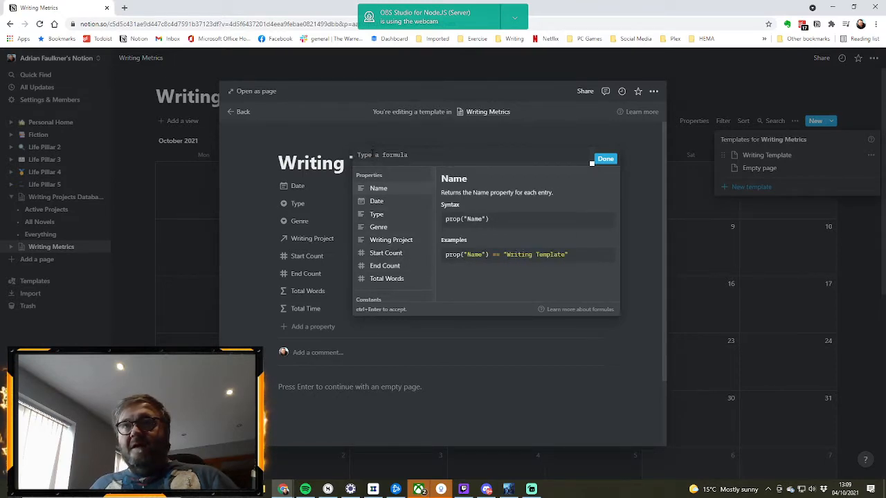
{"action": "type", "text": "dateBetween(end(prop(\"Date\")), start(prop(\"Date\")), \"minutes\")"}
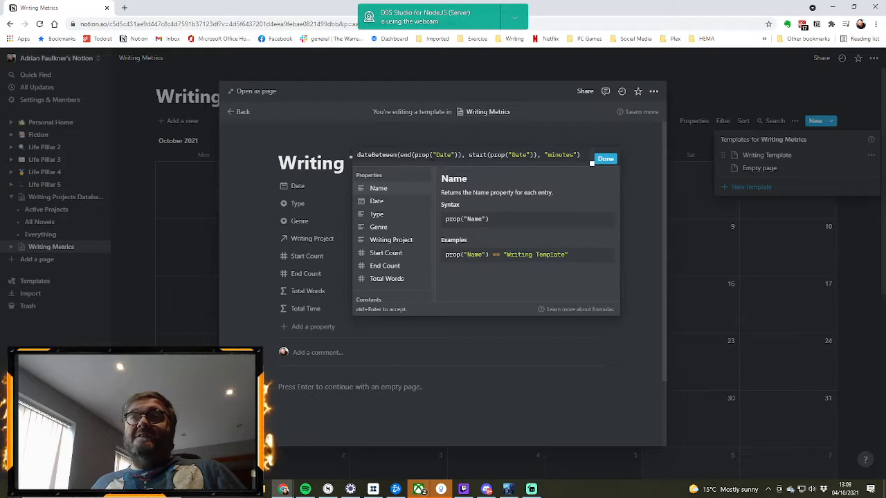
{"action": "left_click_drag", "start_coordinate": [469, 155], "coordinate": [537, 155]}
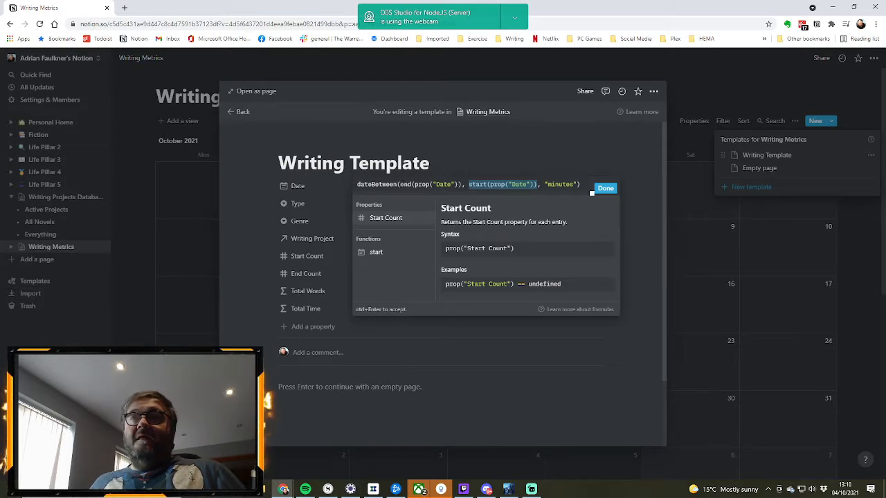
{"action": "left_click_drag", "start_coordinate": [399, 184], "coordinate": [463, 184]}
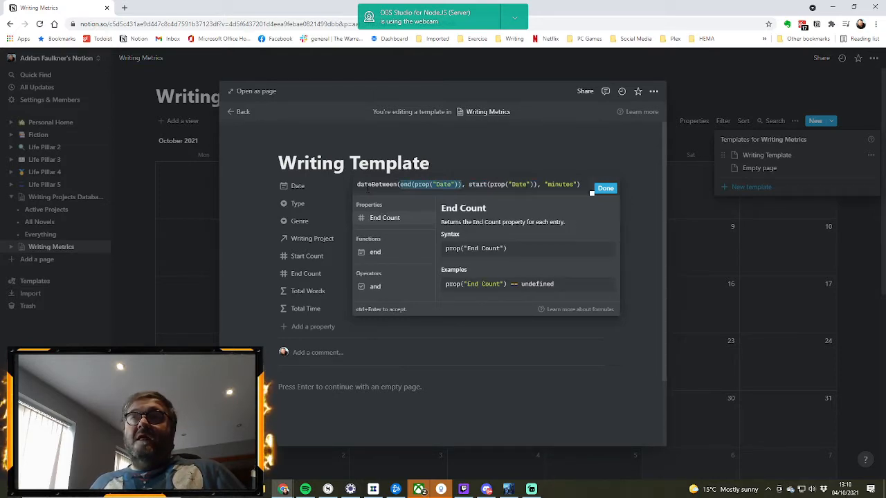
{"action": "left_click", "coordinate": [369, 184]}
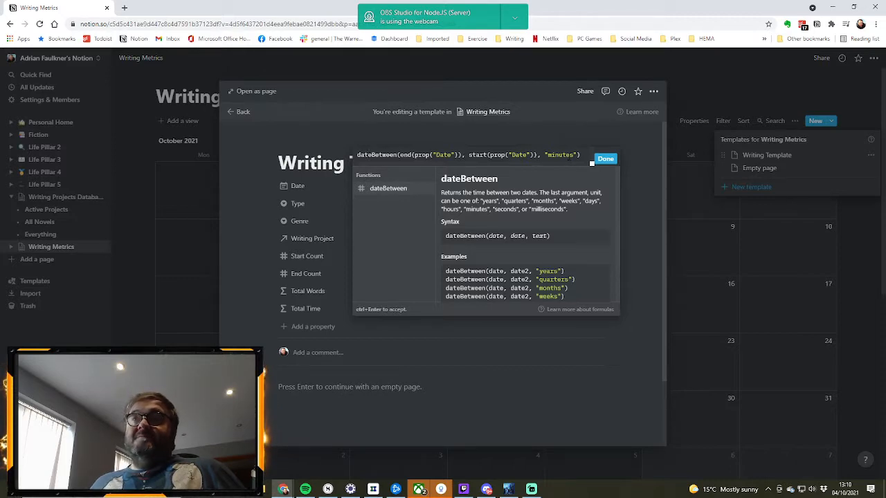
{"action": "left_click", "coordinate": [614, 163]}
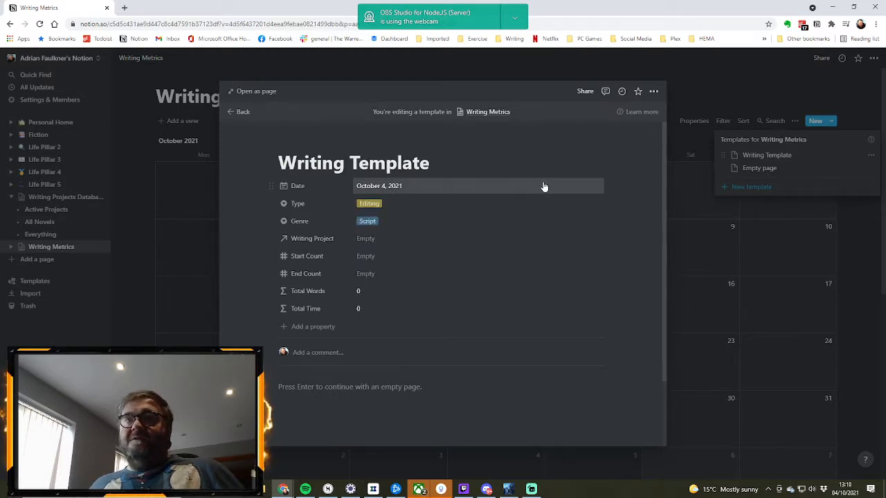
Add a property named "Writing Pace" to the Writing Template and set its type to Formula.
{"action": "left_click", "coordinate": [312, 335]}
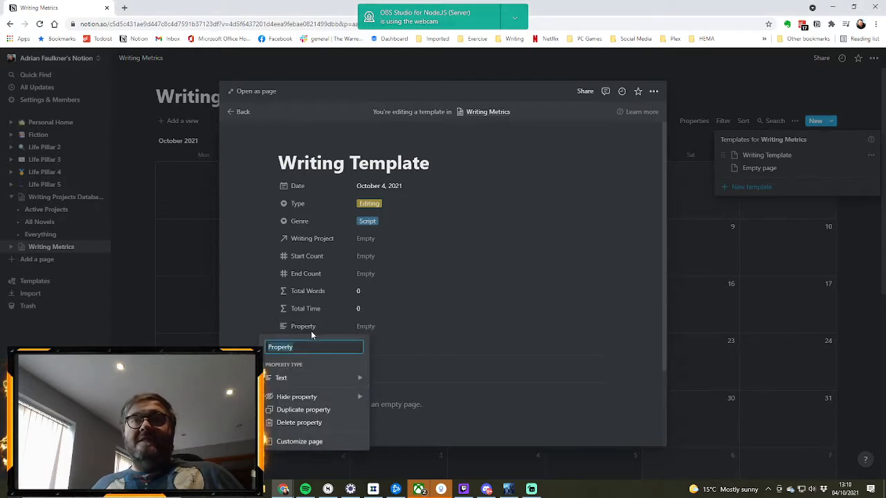
{"action": "type", "text": "W"}
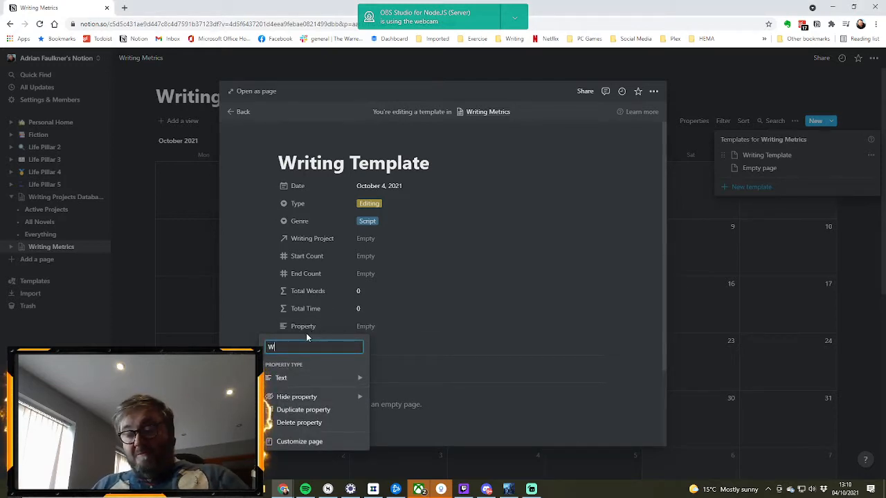
{"action": "type", "text": "riting Pace"}
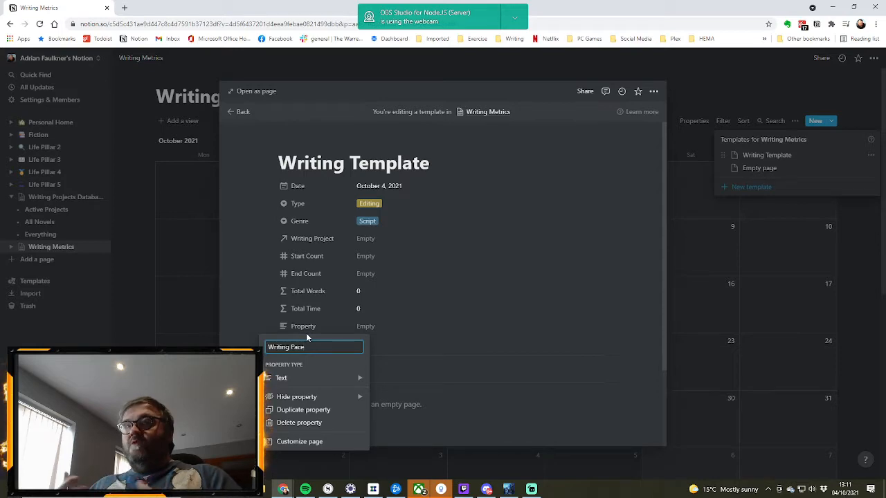
{"action": "mouse_move", "coordinate": [317, 385]}
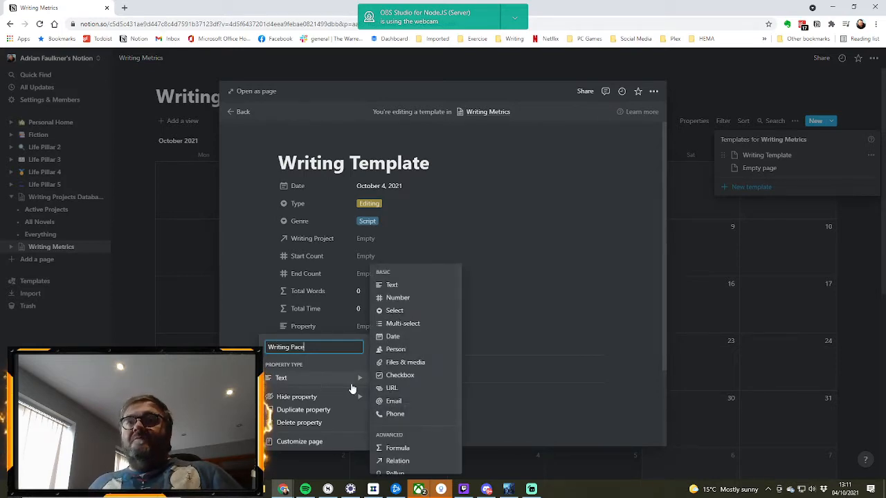
{"action": "left_click", "coordinate": [399, 449]}
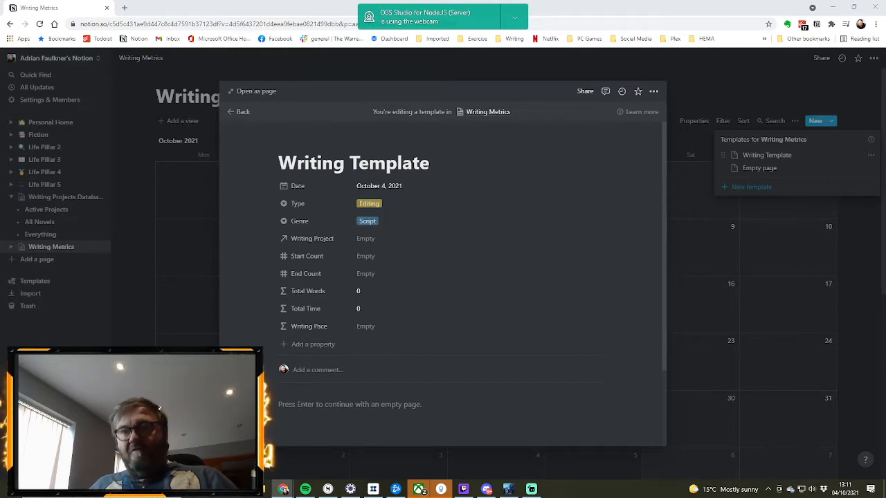
Set the Writing Pace formula to divide(prop("Total Words"), divide(prop("Total Time"), 60)).
{"action": "left_click", "coordinate": [367, 326]}
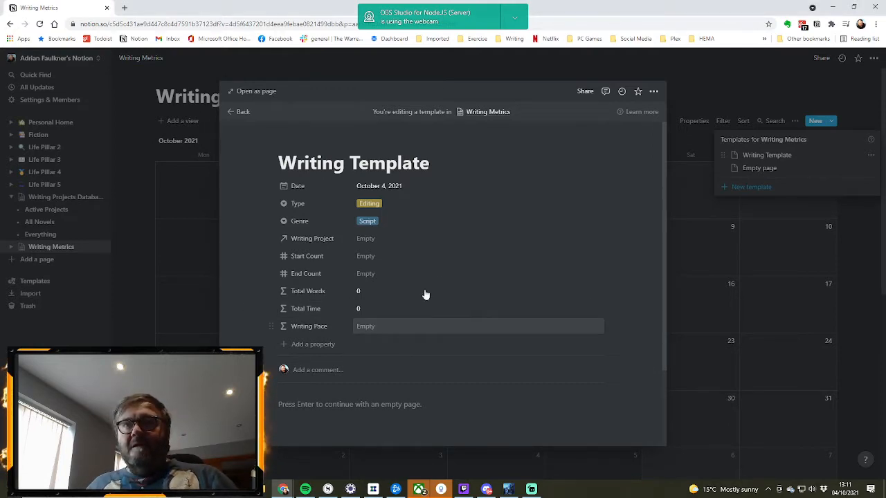
{"action": "type", "text": "divide(prop(\"Total Words\"), divide(prop(\"Total Time\"), 60))"}
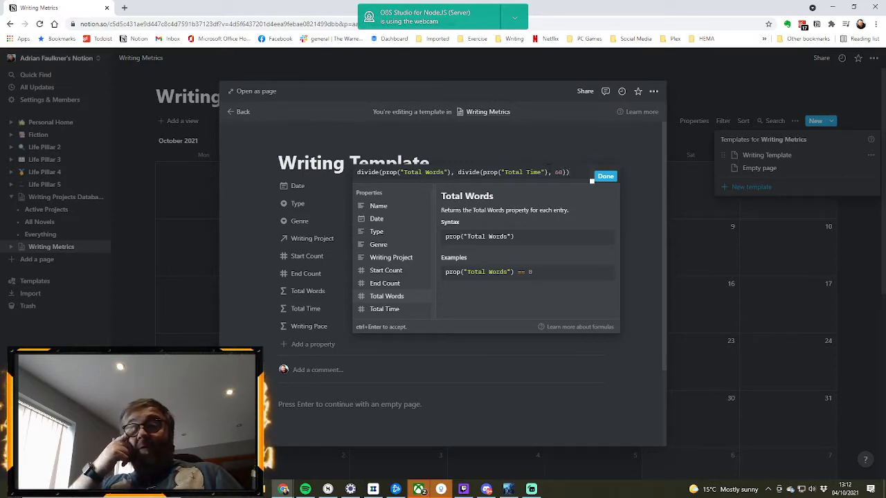
{"action": "left_click", "coordinate": [602, 177]}
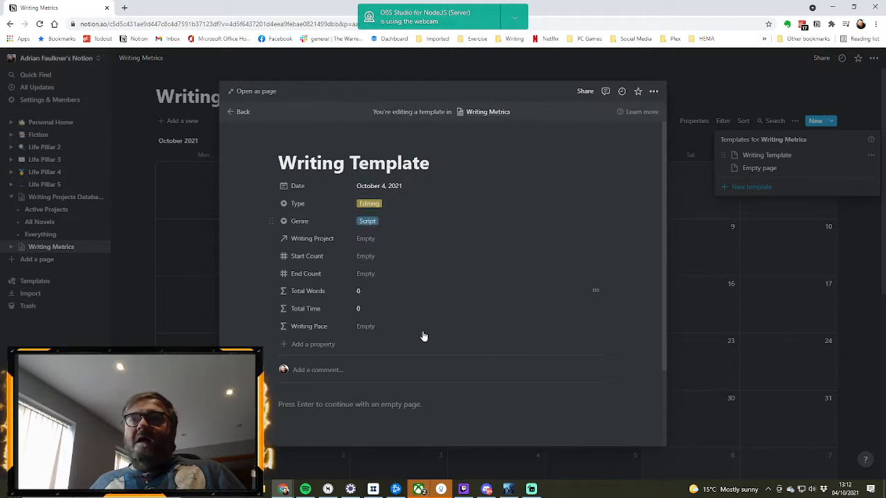
{"action": "left_click", "coordinate": [380, 328]}
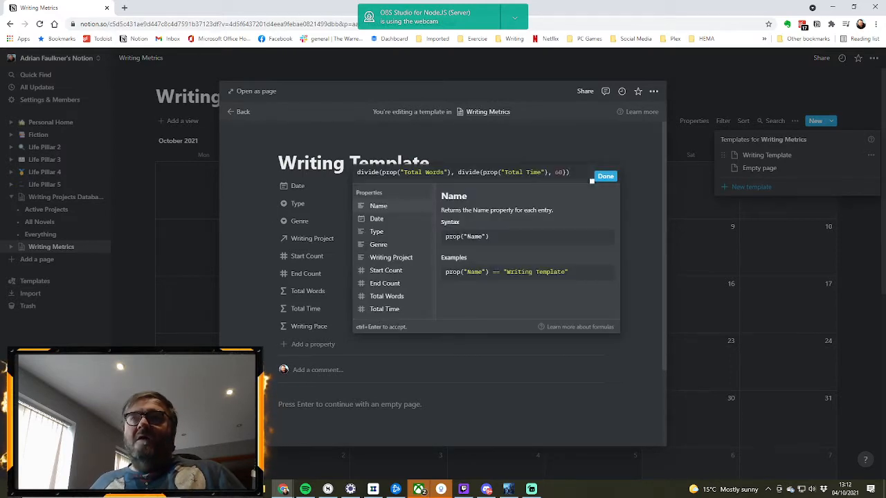
{"action": "left_click", "coordinate": [456, 350]}
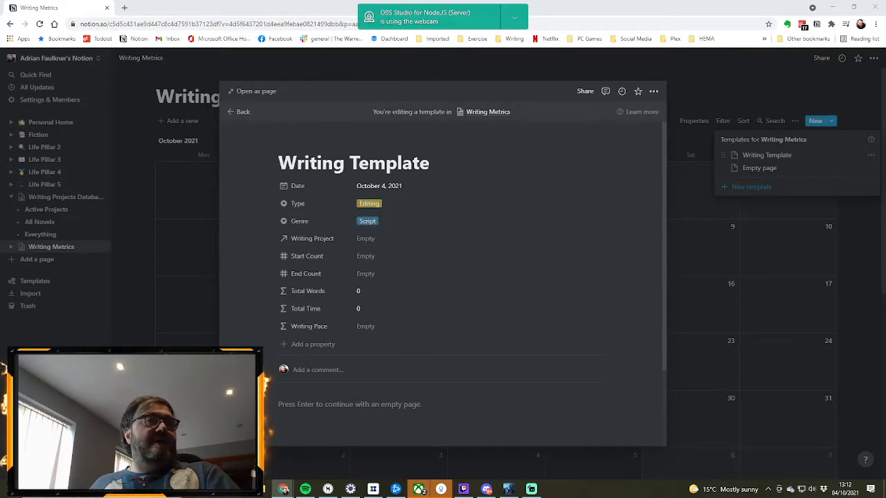
Add a Formula property named "Written" to the Writing Template.
{"action": "left_click", "coordinate": [322, 344]}
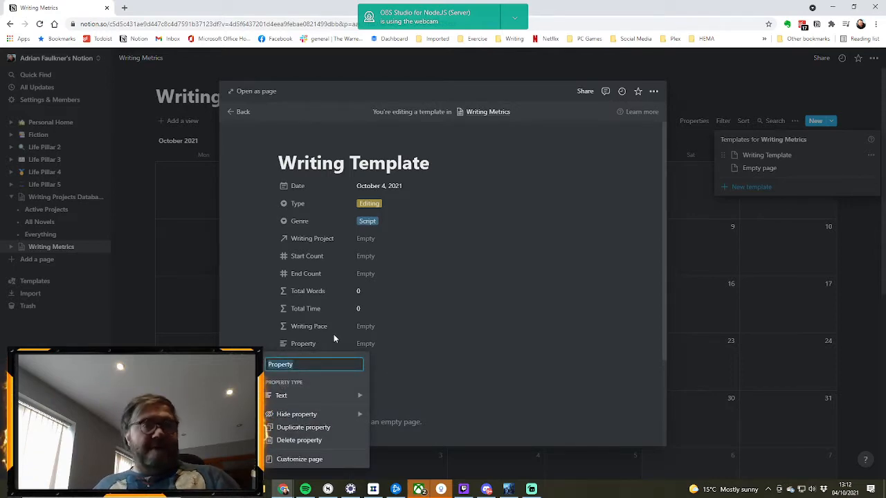
{"action": "type", "text": "Writte"}
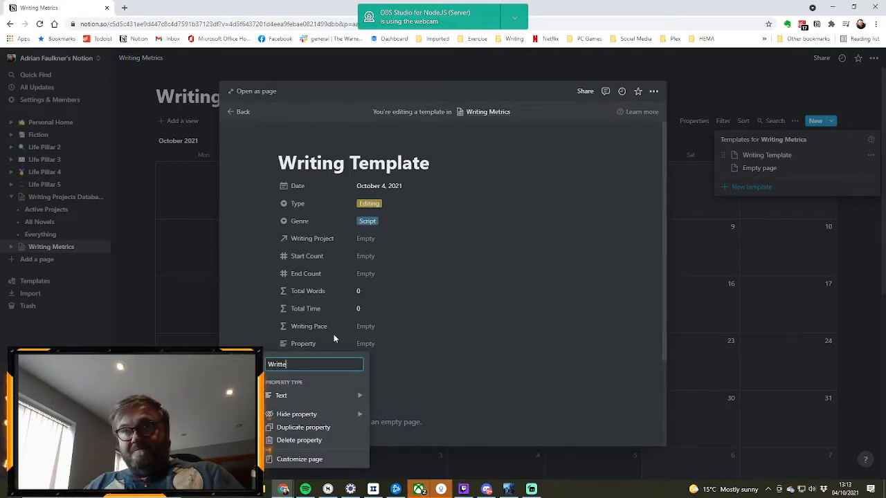
{"action": "type", "text": "n"}
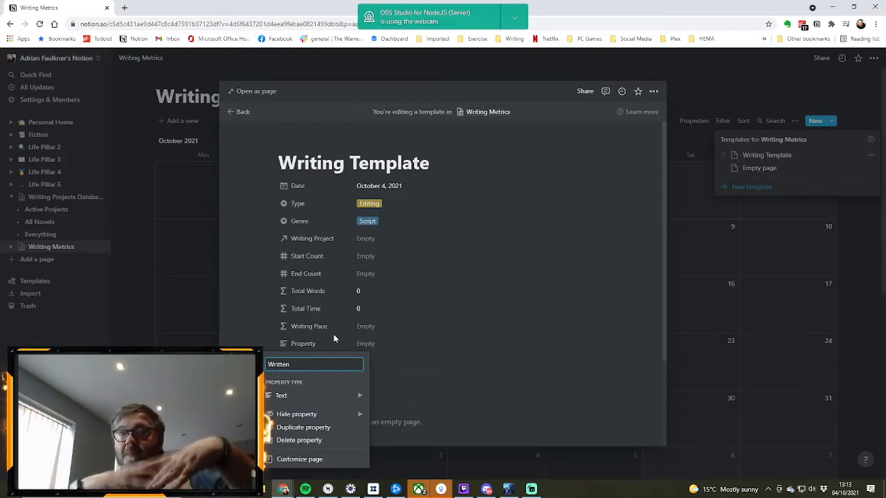
{"action": "mouse_move", "coordinate": [347, 400]}
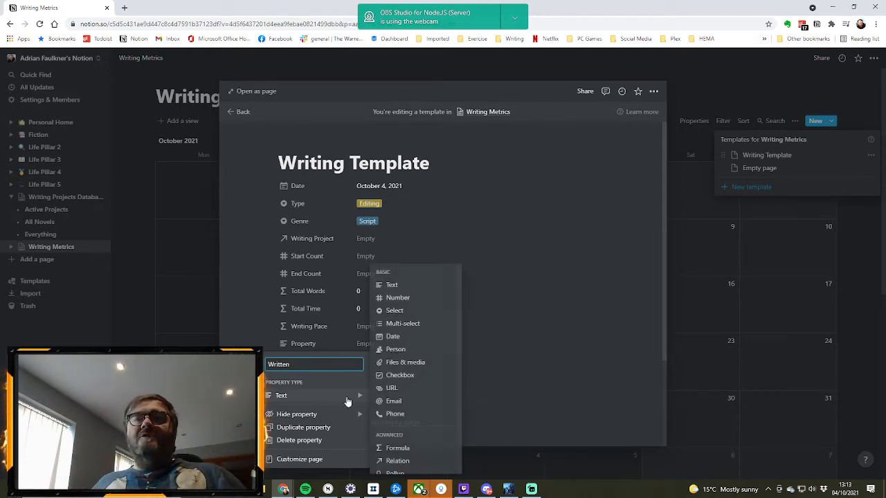
{"action": "left_click", "coordinate": [410, 448]}
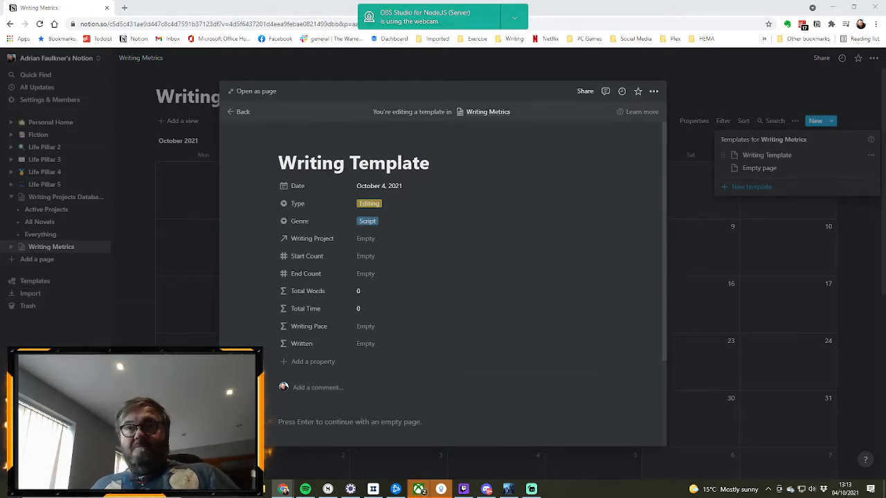
Set the Written formula to if(equal(prop("Type"), "Writing"), prop("Total Words"), 0).
{"action": "left_click", "coordinate": [367, 346]}
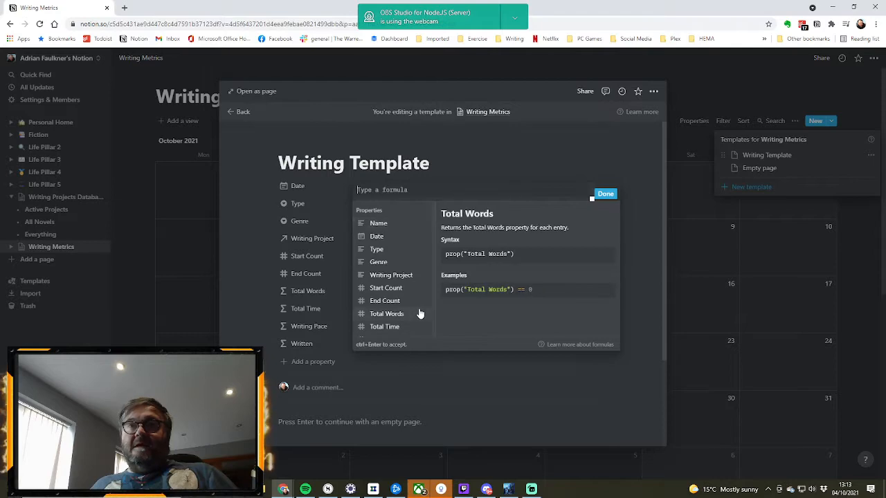
{"action": "type", "text": "if(equal(prop(\"Type\"), \"Writing\"), prop(\"Total Words\"), 0)"}
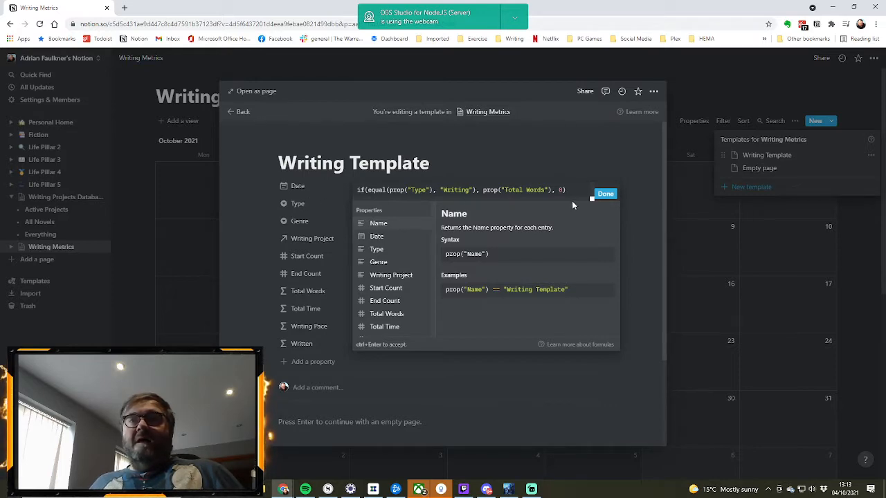
{"action": "left_click", "coordinate": [606, 195]}
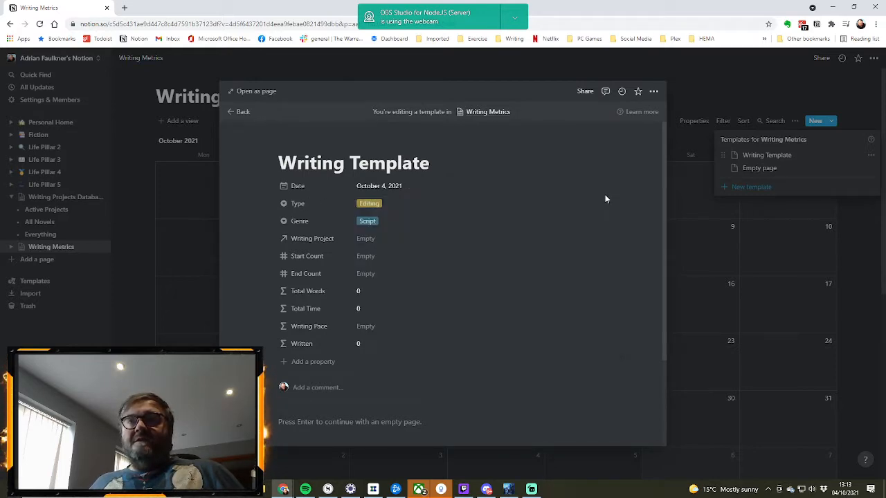
Review the Type property's options and the Written formula without changing them.
{"action": "left_click", "coordinate": [399, 207]}
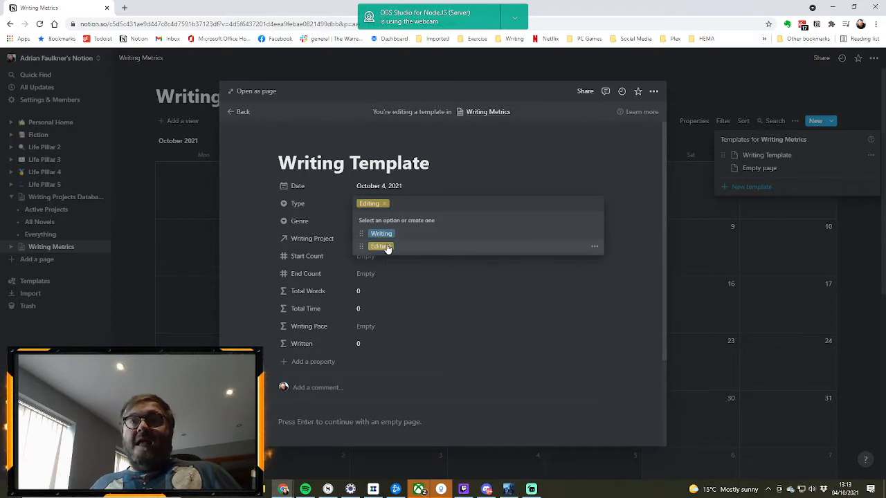
{"action": "left_click", "coordinate": [355, 353]}
{"action": "left_click", "coordinate": [355, 349]}
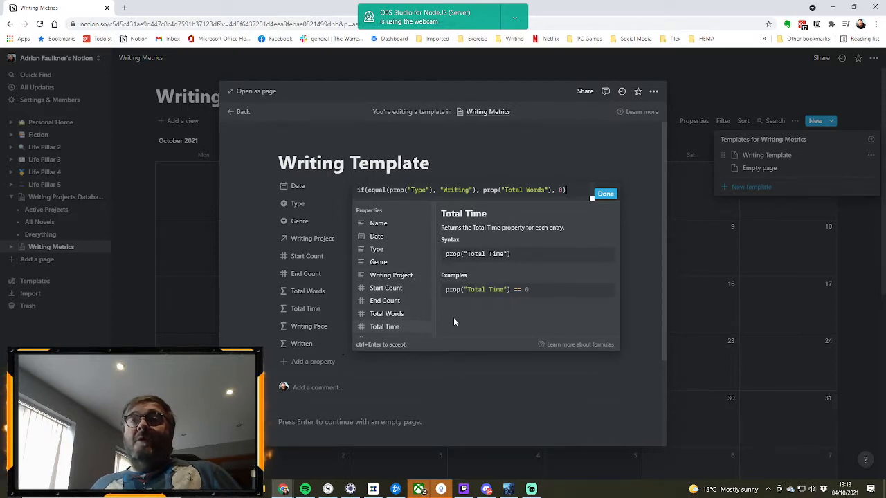
{"action": "left_click", "coordinate": [600, 193]}
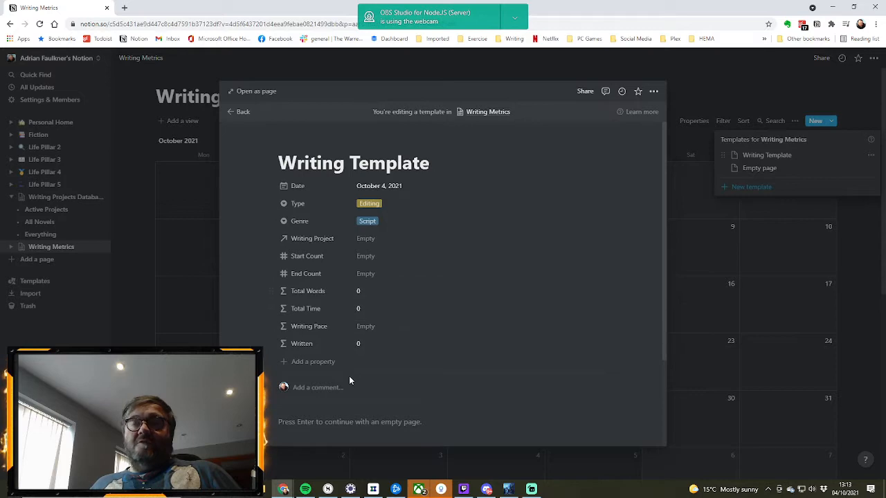
Add a property named "Editing" to the Writing Template and make it a Formula.
{"action": "left_click", "coordinate": [311, 362]}
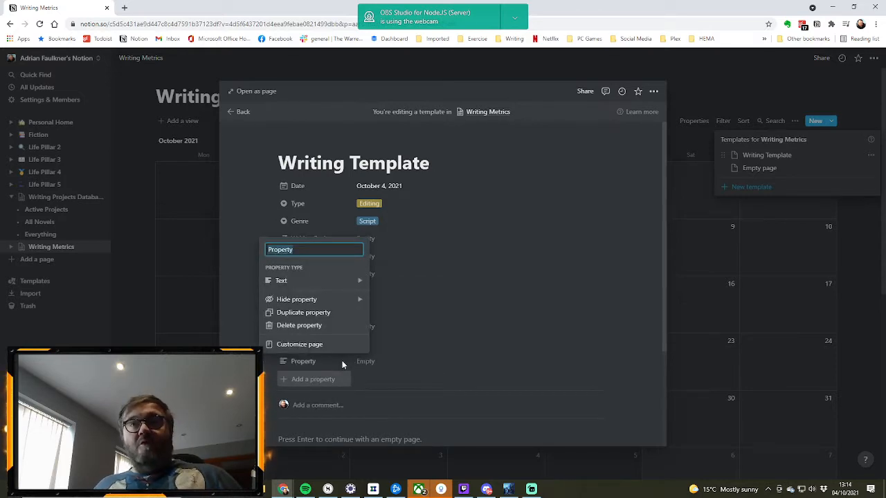
{"action": "type", "text": "Editing"}
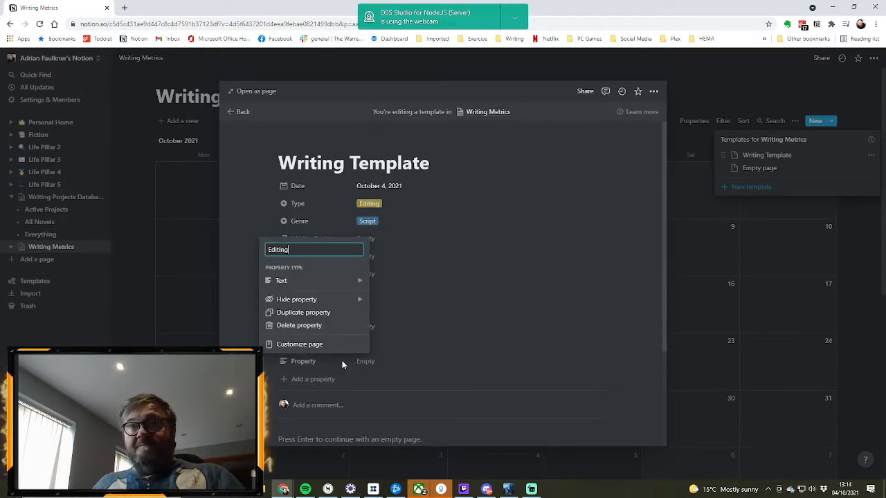
{"action": "mouse_move", "coordinate": [355, 280]}
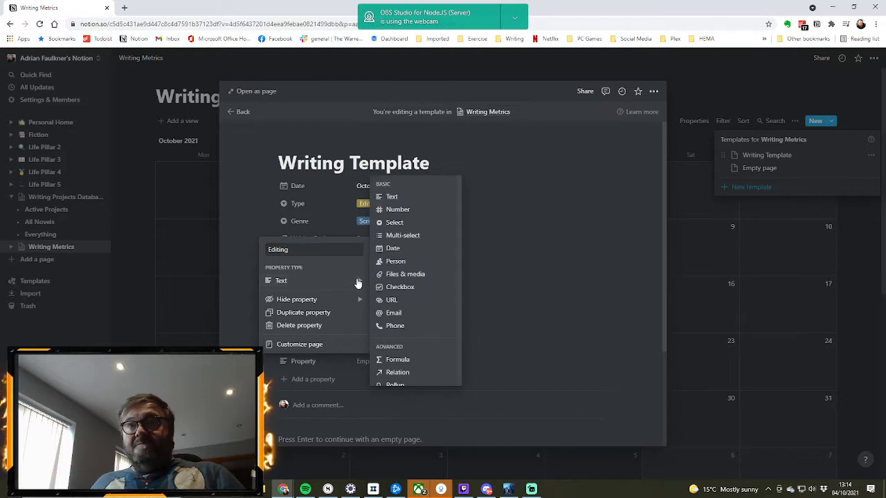
{"action": "left_click", "coordinate": [397, 360]}
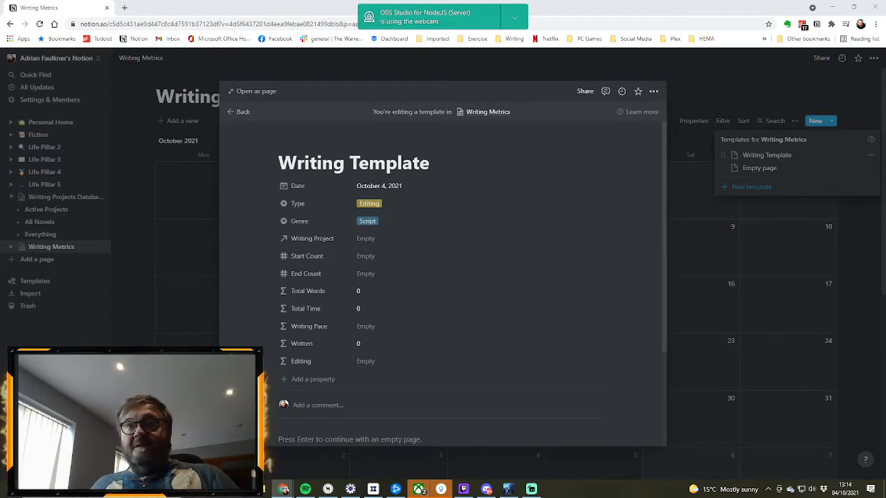
Set the Editing formula to if(equal(prop("Type"), "Editing"), prop("Total Words"), 0) and close the template.
{"action": "left_click", "coordinate": [365, 360]}
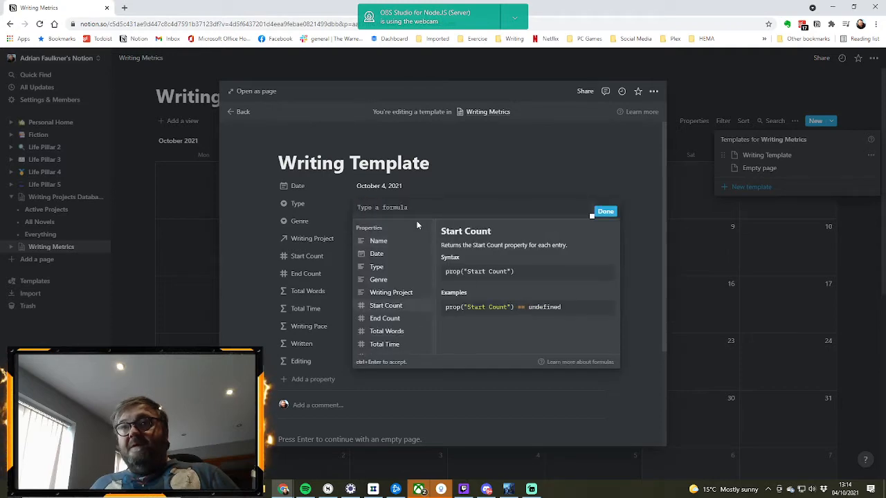
{"action": "type", "text": "if(equal(prop(\"Type\"), \"Editing\"), prop(\"Total Words\"), 0)"}
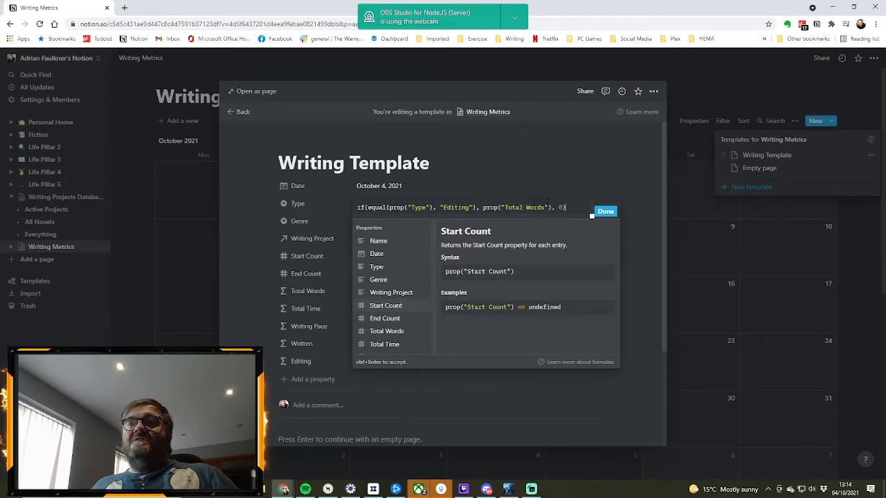
{"action": "left_click", "coordinate": [609, 212]}
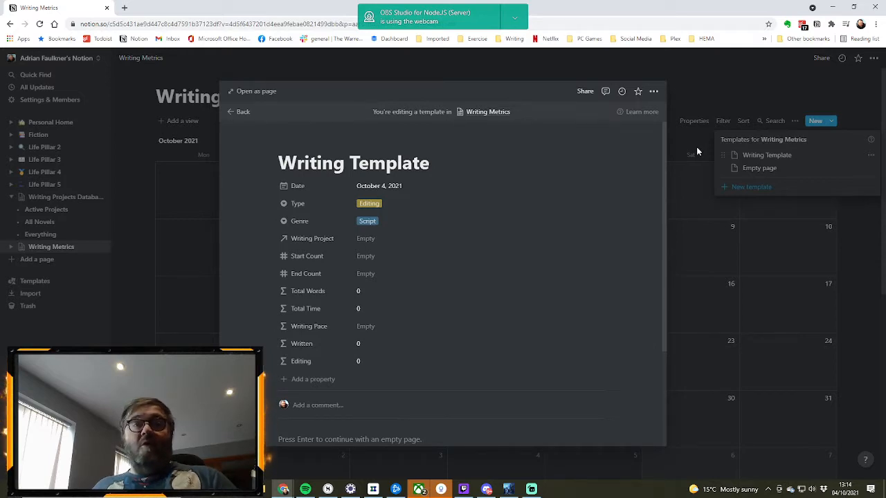
{"action": "left_click", "coordinate": [704, 72]}
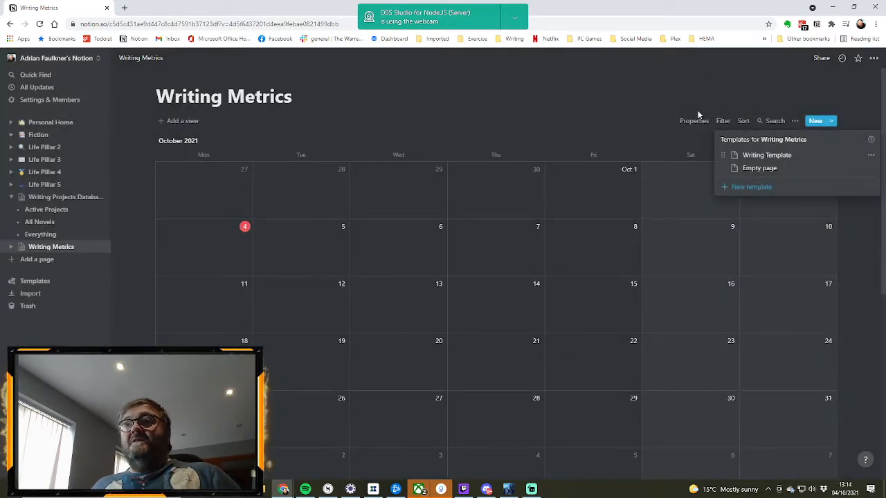
Create a calendar entry on October 4 from the Writing Template and set its Type to Writing.
{"action": "left_click", "coordinate": [613, 105]}
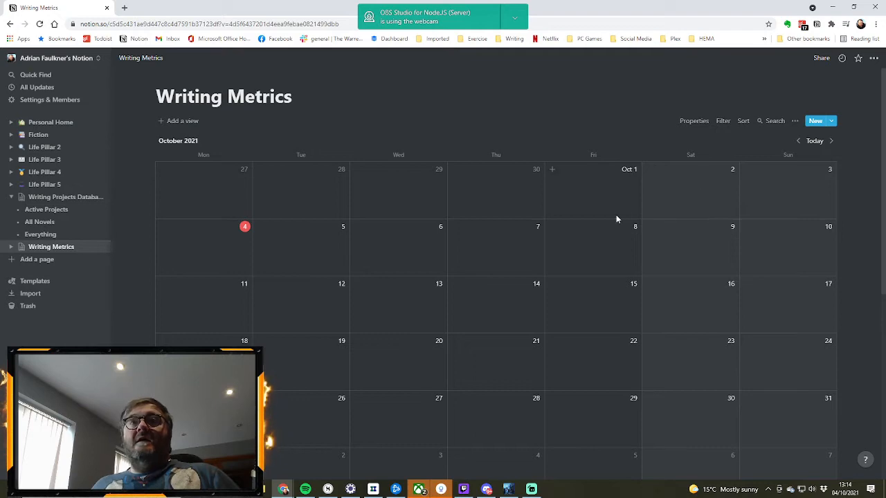
{"action": "left_click", "coordinate": [163, 228]}
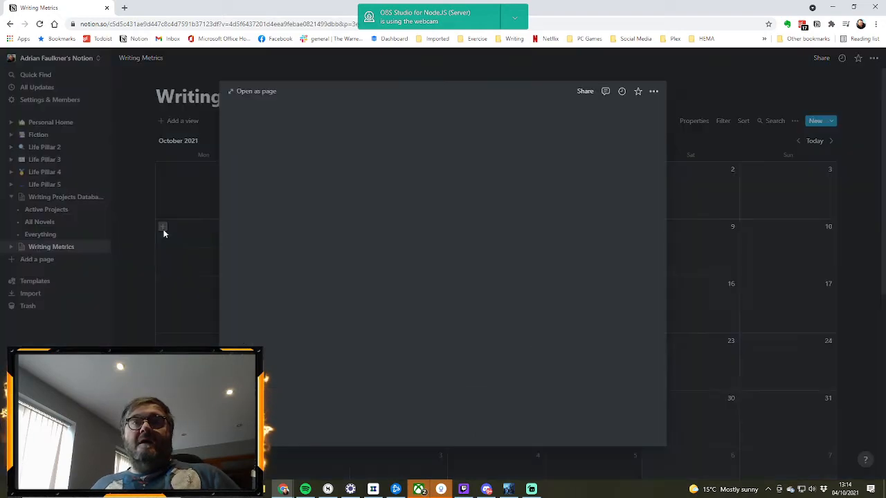
{"action": "left_click", "coordinate": [347, 447]}
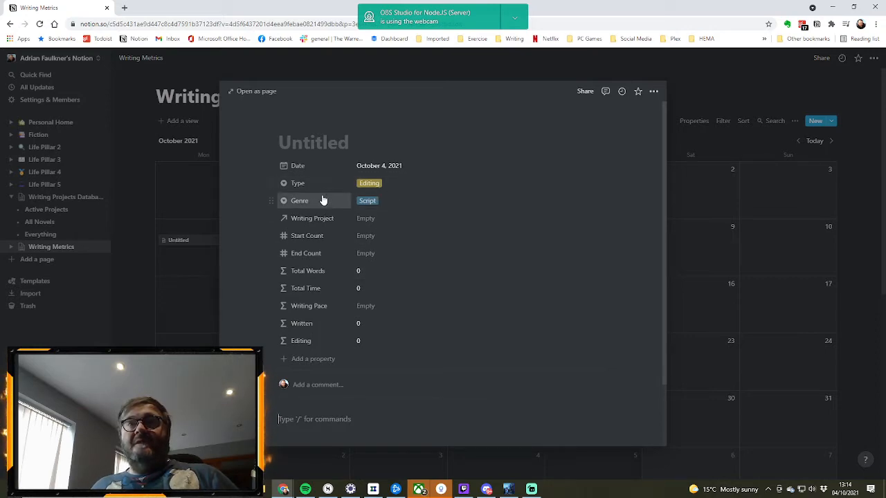
{"action": "left_click", "coordinate": [377, 183]}
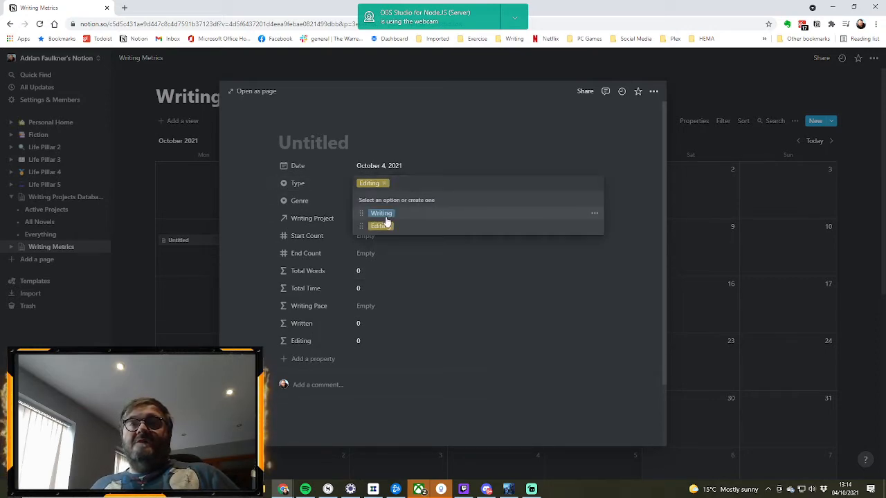
{"action": "left_click", "coordinate": [384, 213]}
Title the October 4 entry "Lord of the Rings Chapter 1".
{"action": "left_click", "coordinate": [335, 143]}
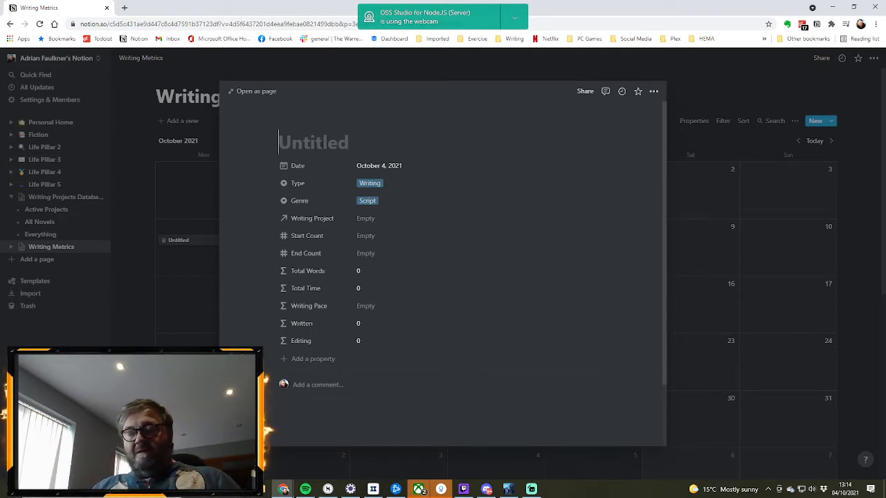
{"action": "type", "text": "Lor"}
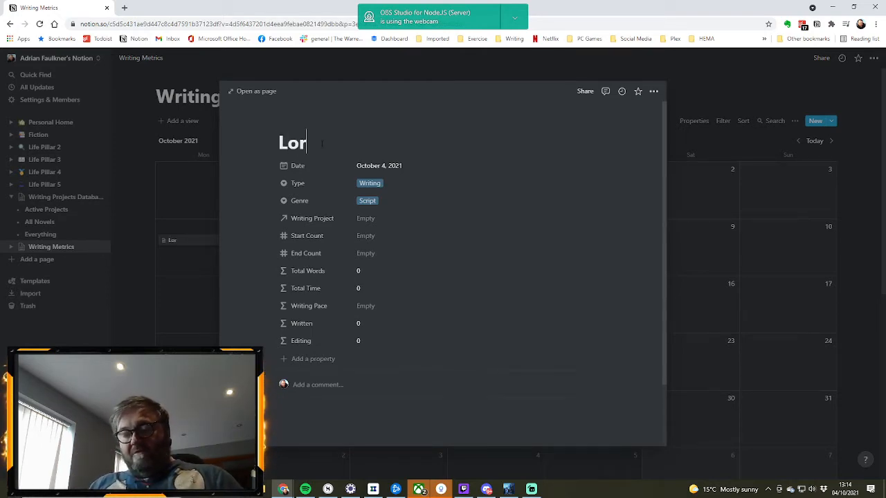
{"action": "type", "text": "d of Th"}
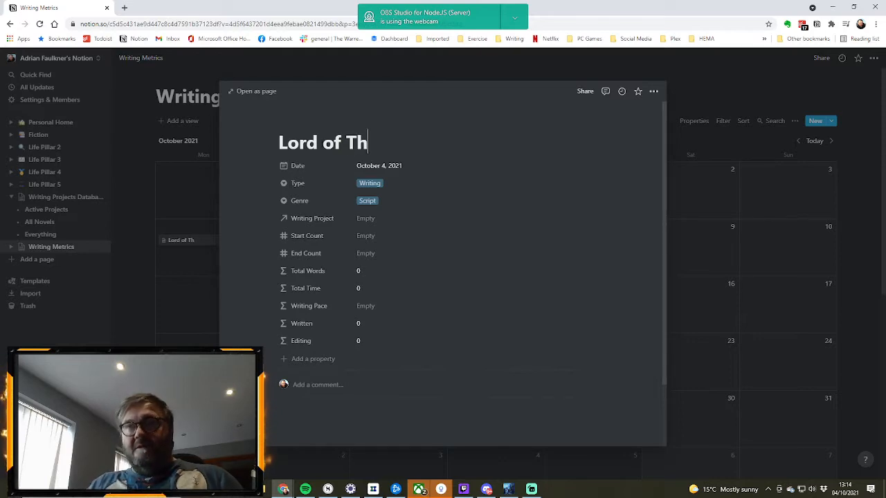
{"action": "key", "text": "BackSpace"}
{"action": "key", "text": "BackSpace"}
{"action": "type", "text": "the"}
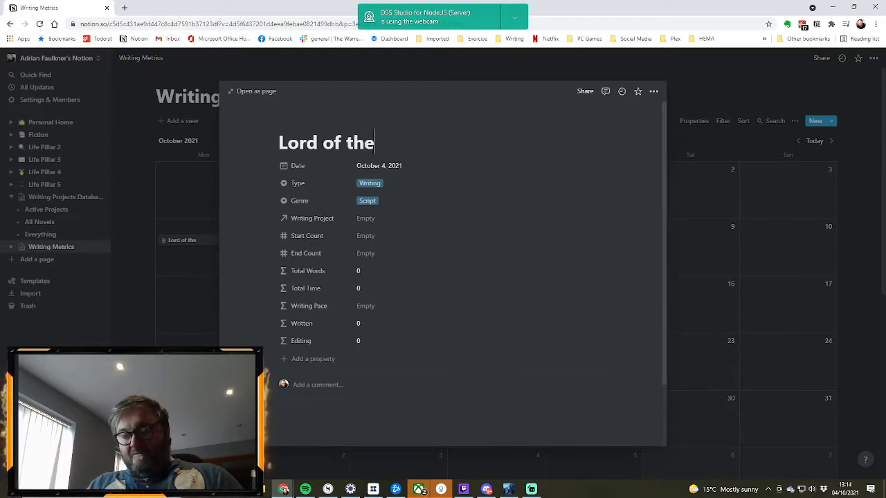
{"action": "type", "text": " Rings"}
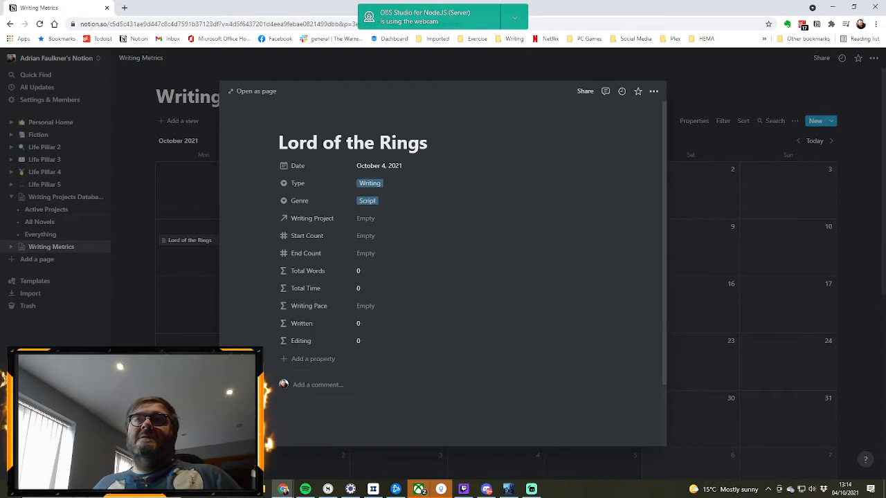
{"action": "type", "text": " Chapter 1"}
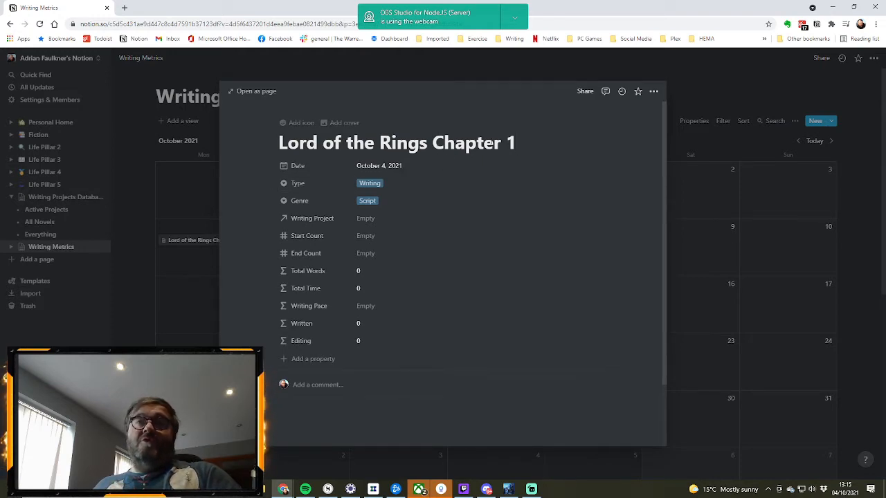
Replace the entry's title with "Frodo finds the ring".
{"action": "left_click_drag", "start_coordinate": [517, 142], "coordinate": [272, 147]}
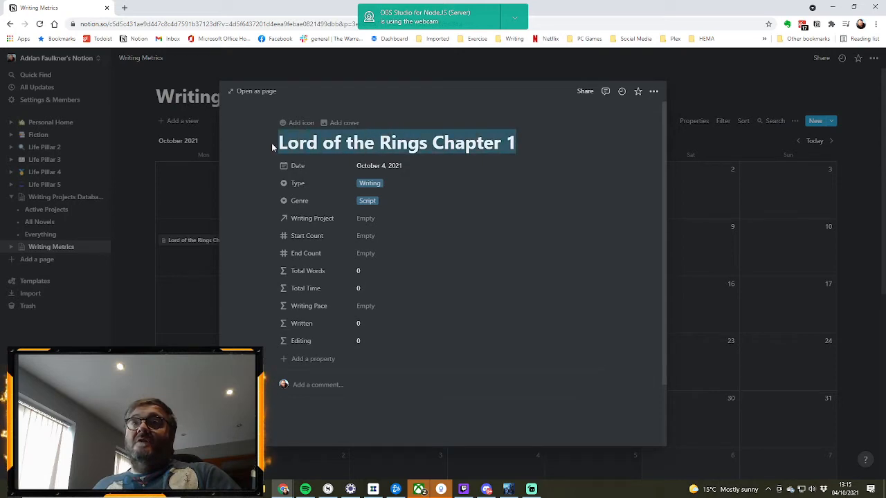
{"action": "type", "text": "F"}
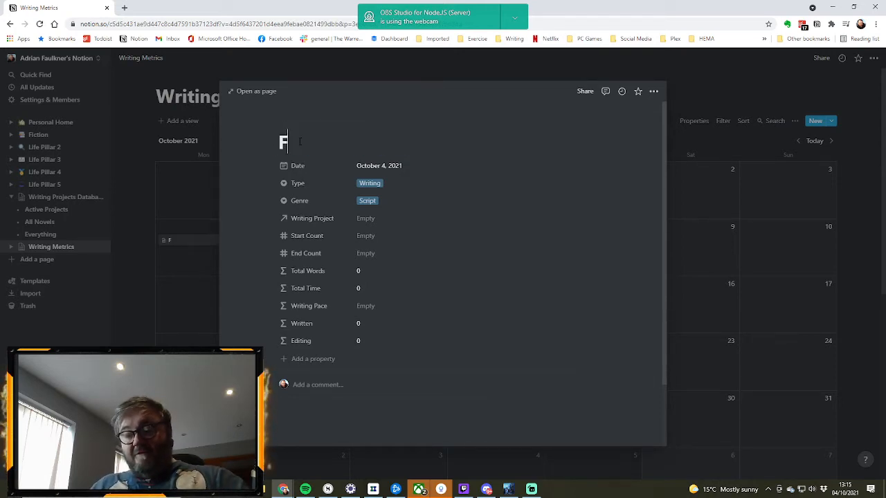
{"action": "type", "text": "rodo finds the ring"}
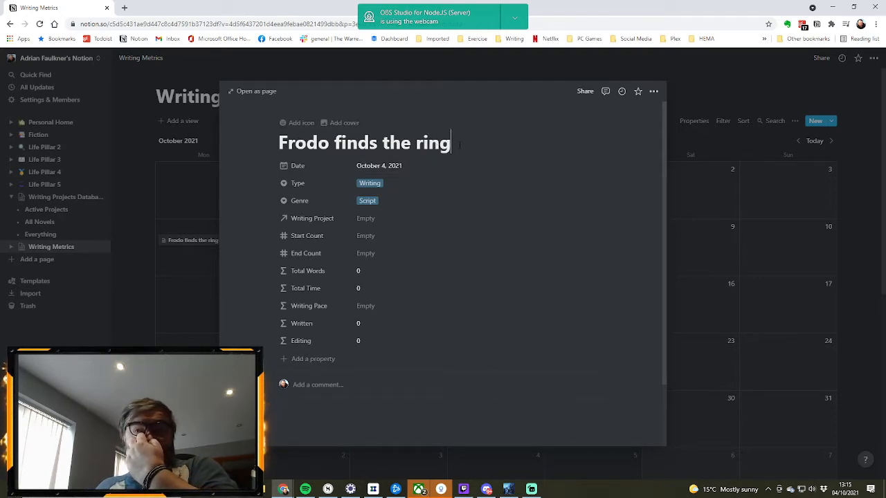
Retitle the entry "Lord of the Rings", without any chapter number.
{"action": "left_click_drag", "start_coordinate": [453, 143], "coordinate": [270, 145]}
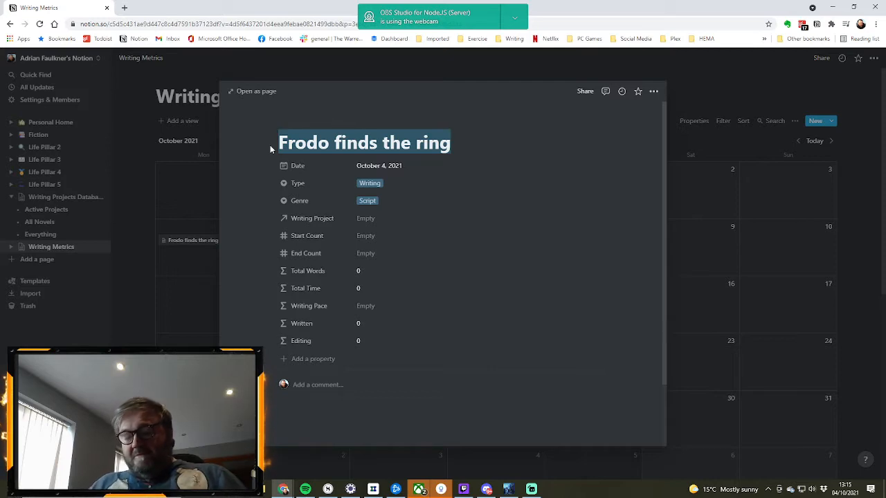
{"action": "type", "text": "Lord of the "}
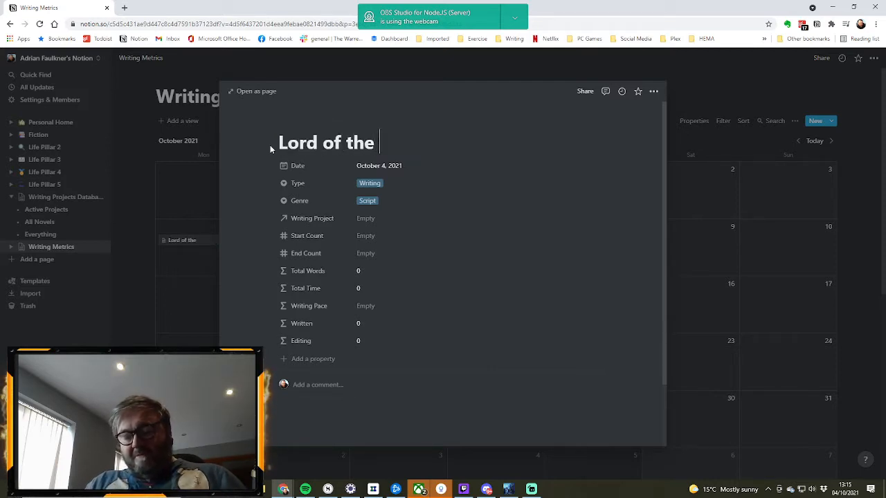
{"action": "type", "text": "Rings Chapter 1"}
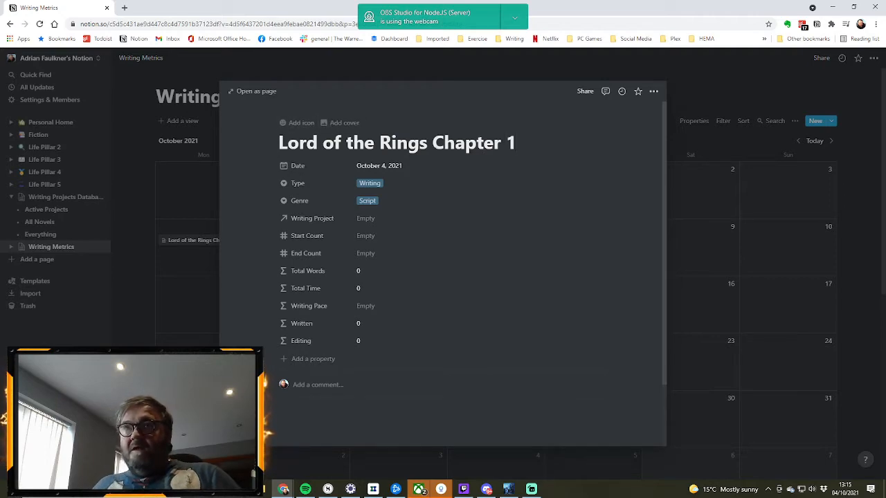
{"action": "left_click_drag", "start_coordinate": [524, 148], "coordinate": [431, 145]}
{"action": "key", "text": "BackSpace"}
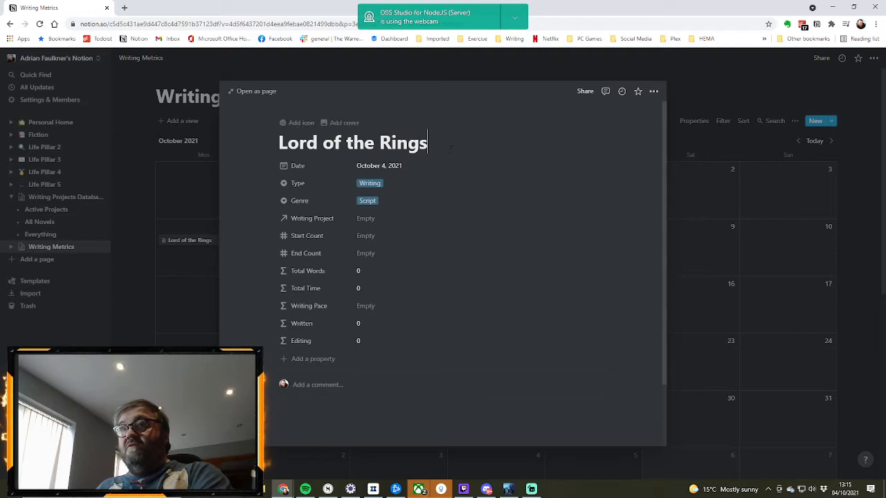
Keep the entry's Type as Writing and set its Genre to First Draft.
{"action": "left_click", "coordinate": [399, 193]}
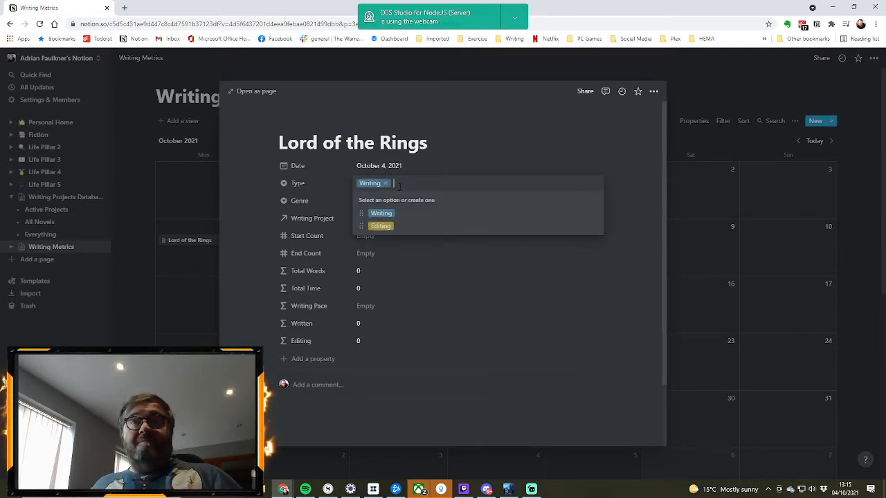
{"action": "left_click", "coordinate": [386, 214]}
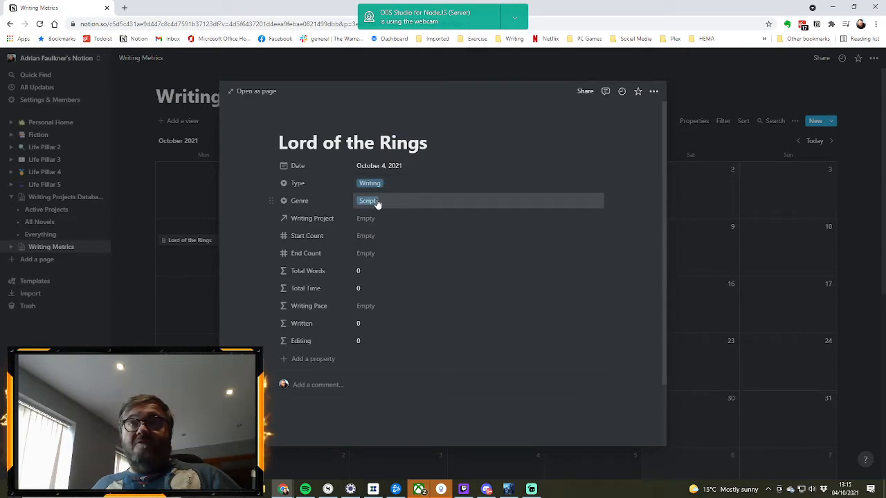
{"action": "left_click", "coordinate": [379, 201]}
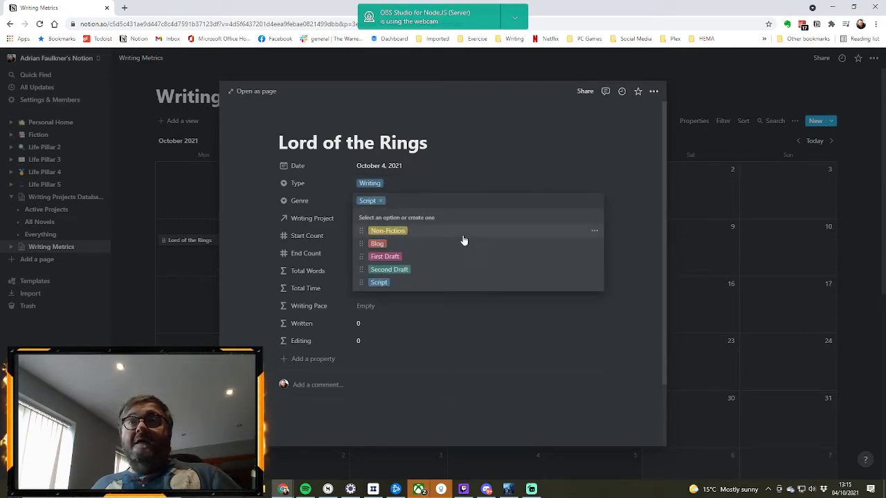
{"action": "left_click", "coordinate": [398, 260]}
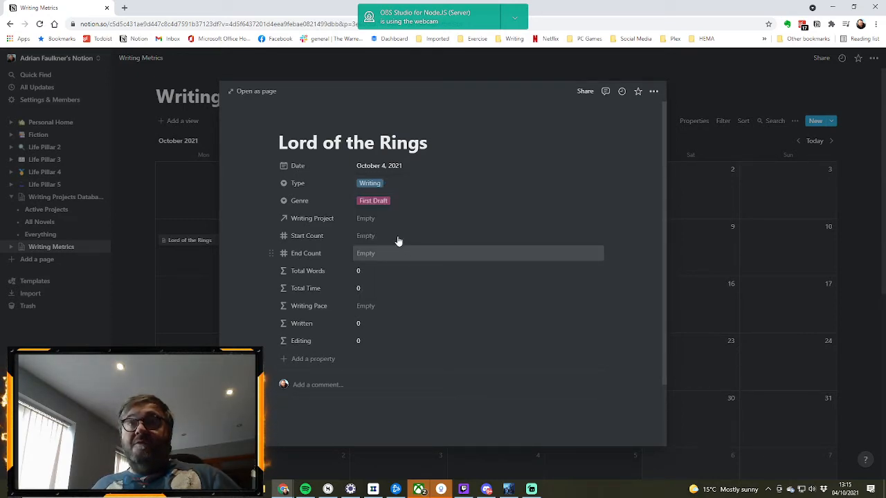
Find Lord of the Rings in the Writing Projects Database and link it as the entry's Writing Project.
{"action": "left_click", "coordinate": [367, 219]}
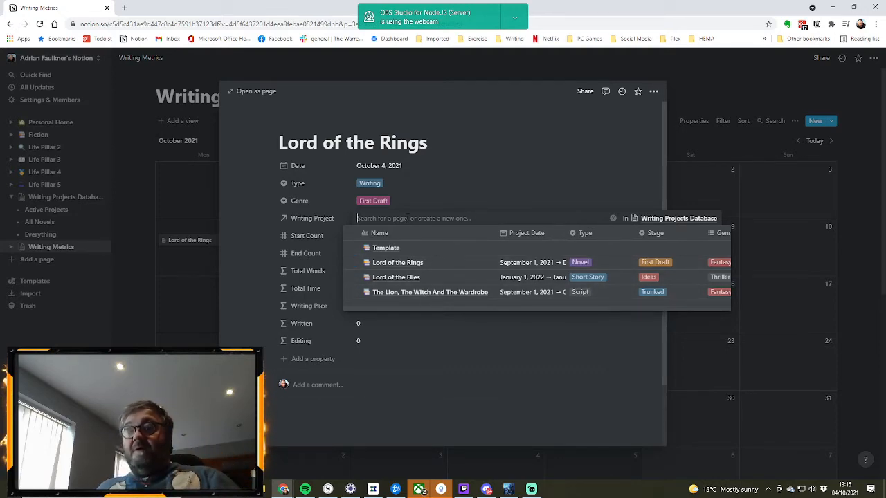
{"action": "type", "text": "lord"}
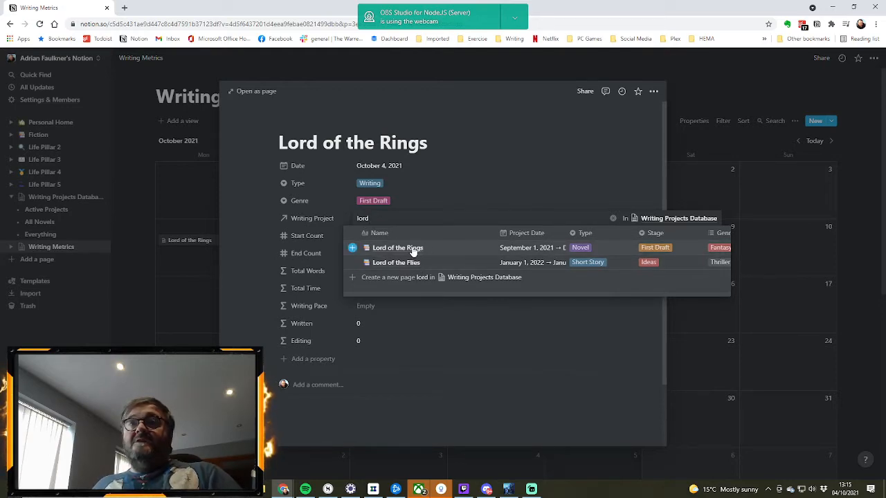
{"action": "left_click", "coordinate": [413, 250]}
{"action": "left_click", "coordinate": [491, 167]}
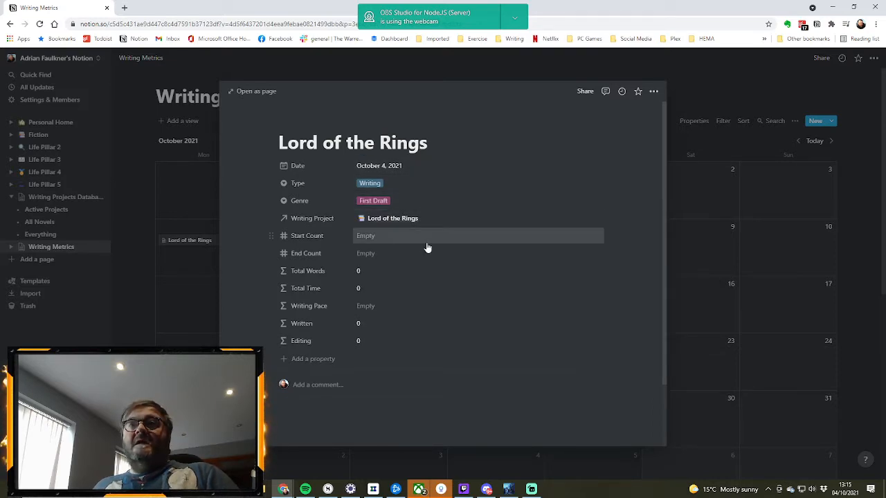
Set the entry's Start Count to 1115.
{"action": "left_click", "coordinate": [393, 240]}
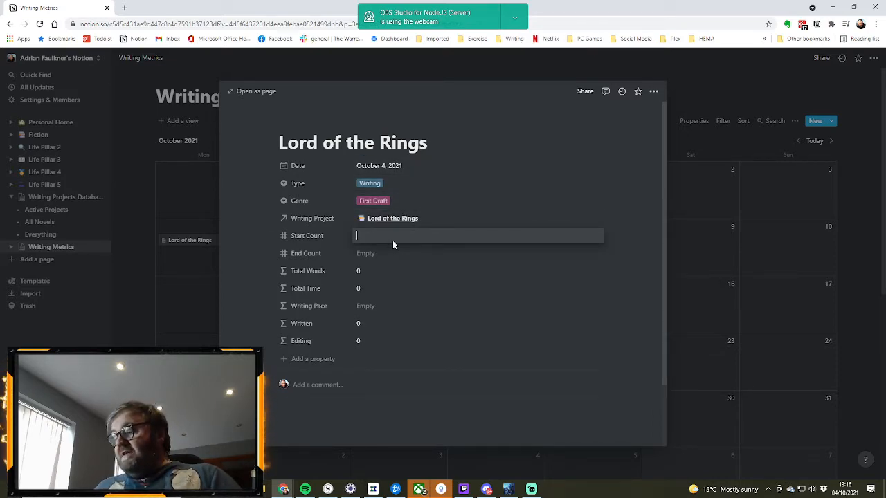
{"action": "type", "text": "1115"}
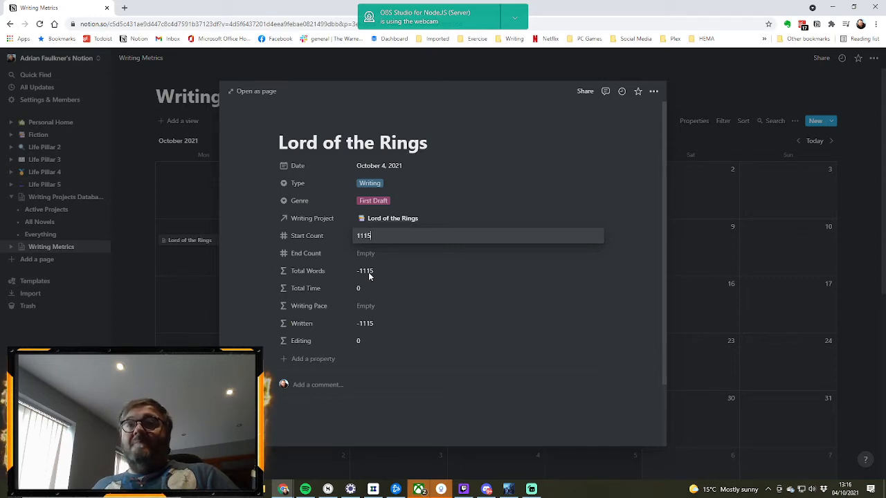
{"action": "left_click", "coordinate": [379, 325]}
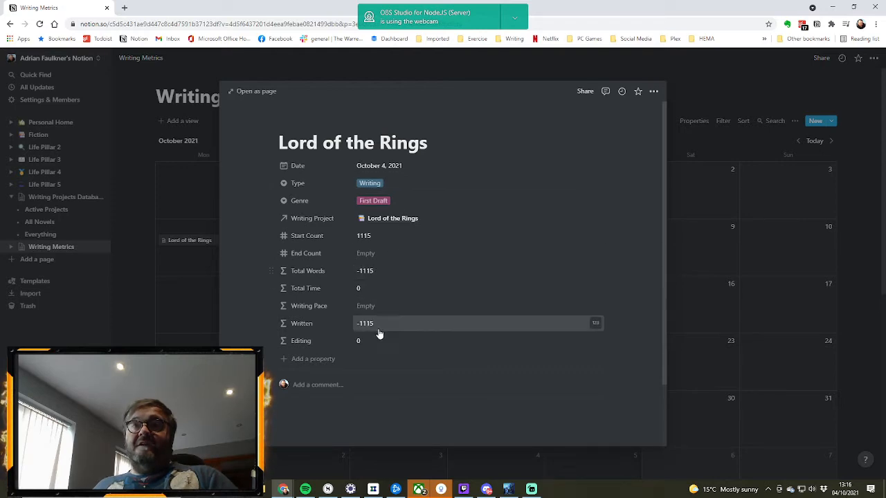
Switch the entry's Type to Editing and back to Writing to test the Written and Editing formulas.
{"action": "left_click", "coordinate": [391, 184]}
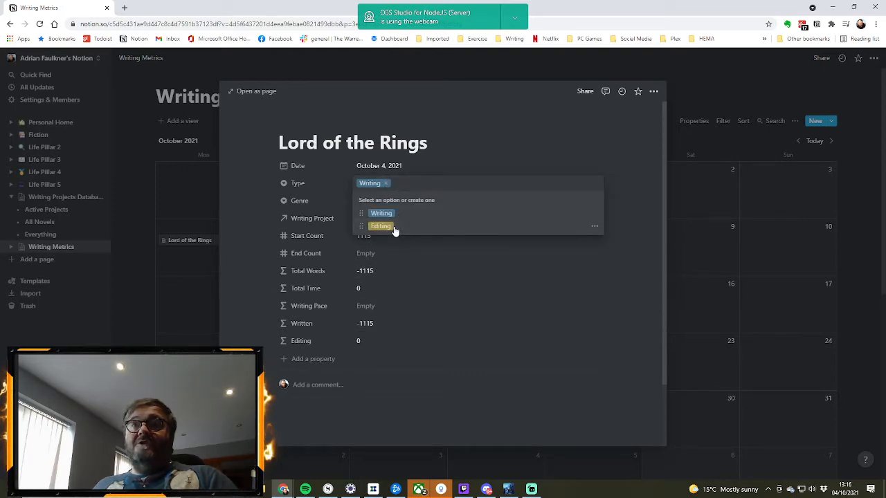
{"action": "left_click", "coordinate": [395, 230]}
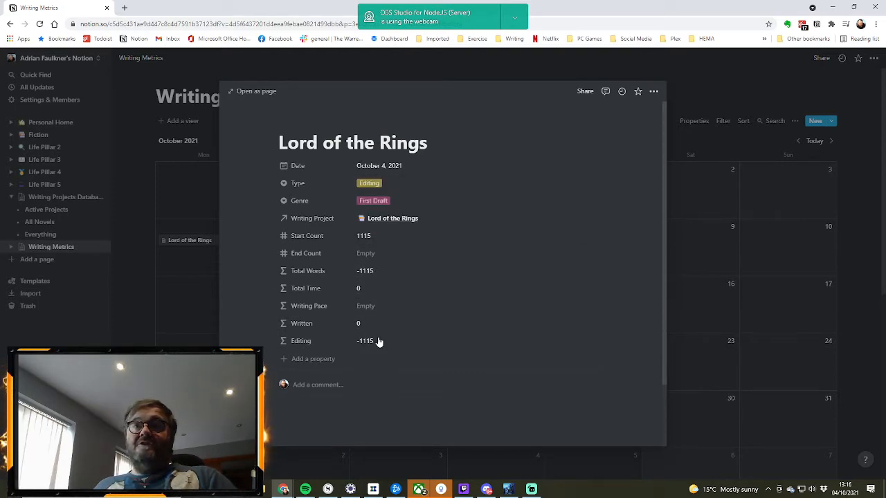
{"action": "left_click", "coordinate": [391, 184]}
{"action": "left_click", "coordinate": [397, 215]}
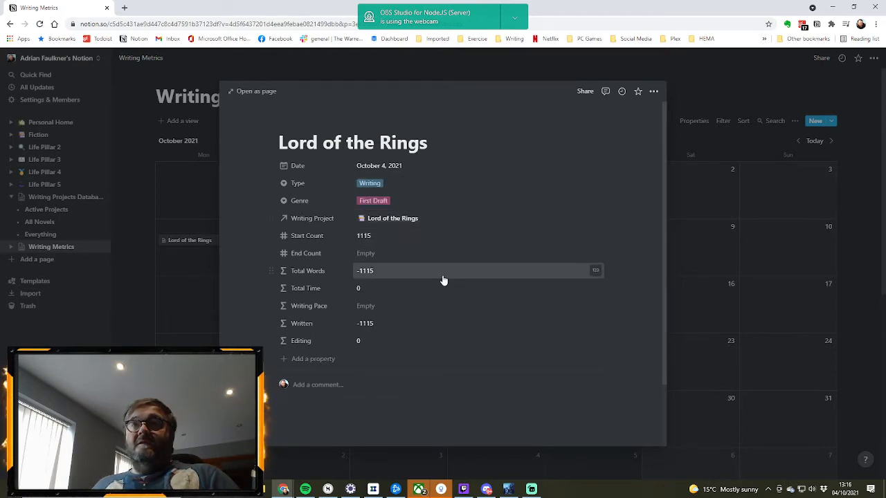
Set the entry's End Count to 2215.
{"action": "left_click", "coordinate": [386, 254]}
{"action": "type", "text": "2215"}
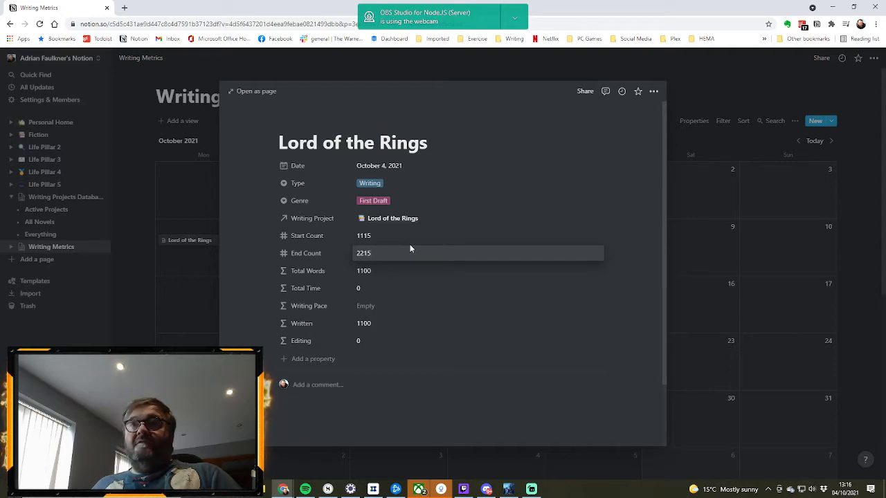
{"action": "left_click", "coordinate": [441, 296]}
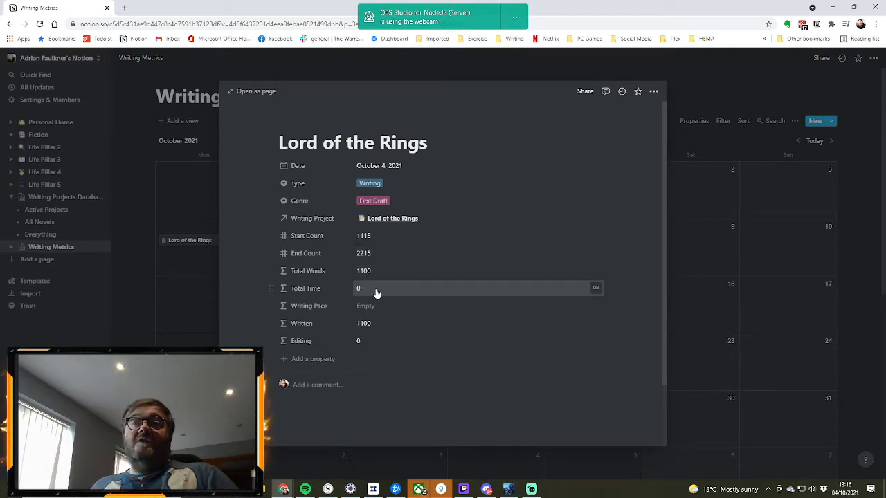
{"action": "left_click", "coordinate": [409, 167]}
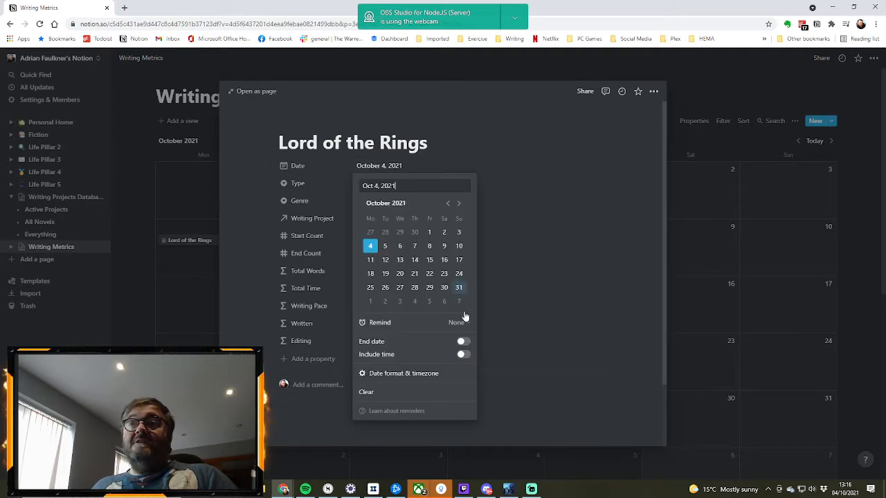
{"action": "left_click", "coordinate": [463, 354]}
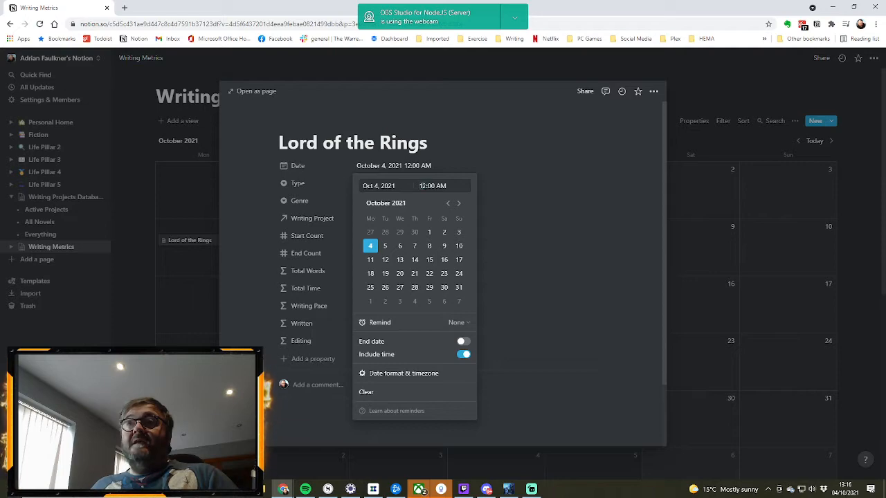
{"action": "type", "text": "10"}
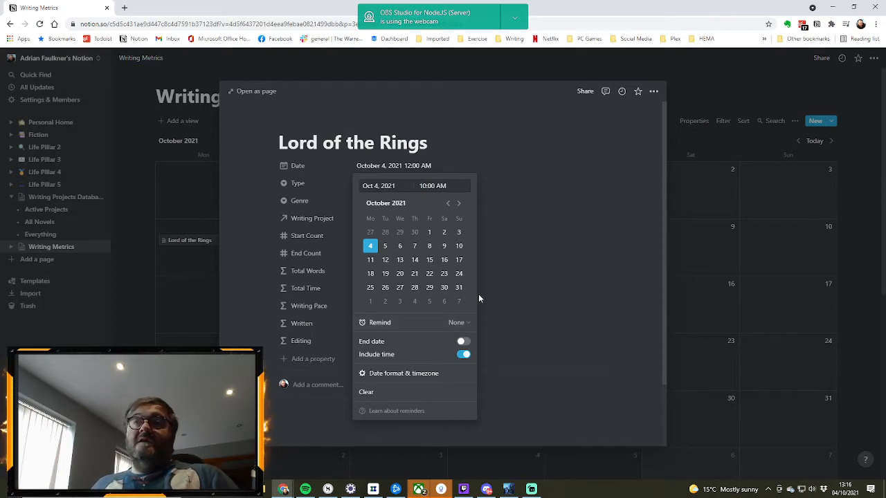
{"action": "left_click", "coordinate": [463, 341]}
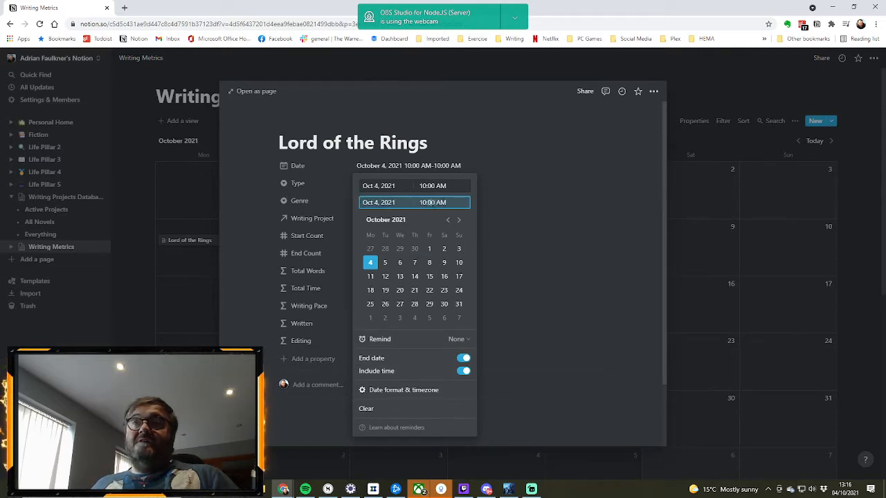
{"action": "left_click", "coordinate": [464, 358]}
{"action": "left_click", "coordinate": [462, 354]}
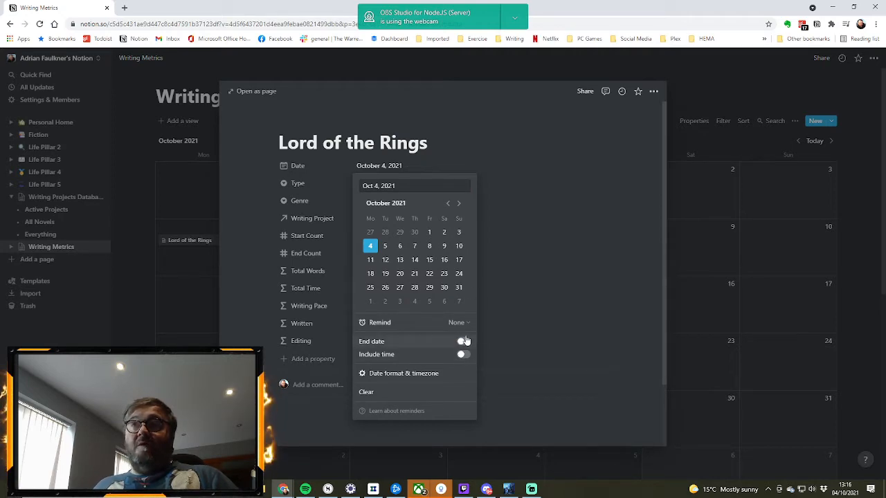
Set the entry's date to October 4, 2021 with times from 10:00 AM to 10:36 AM, and close the entry.
{"action": "left_click", "coordinate": [463, 341]}
{"action": "left_click", "coordinate": [463, 355]}
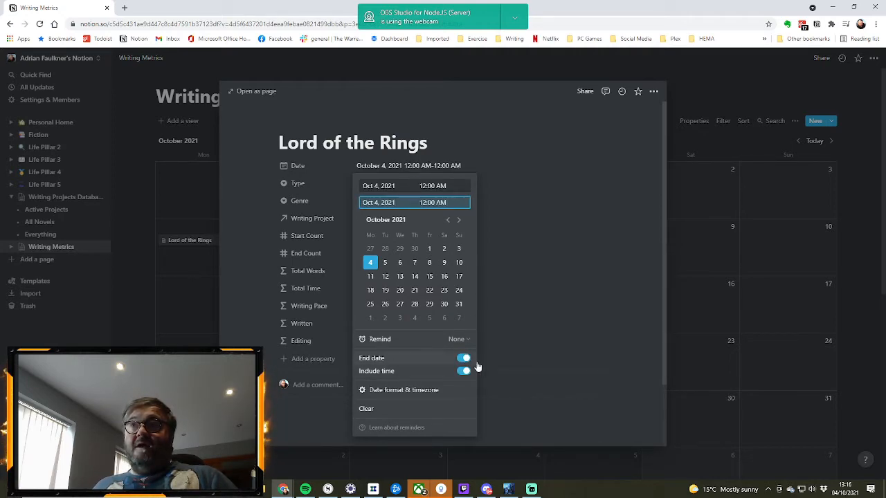
{"action": "left_click", "coordinate": [468, 357]}
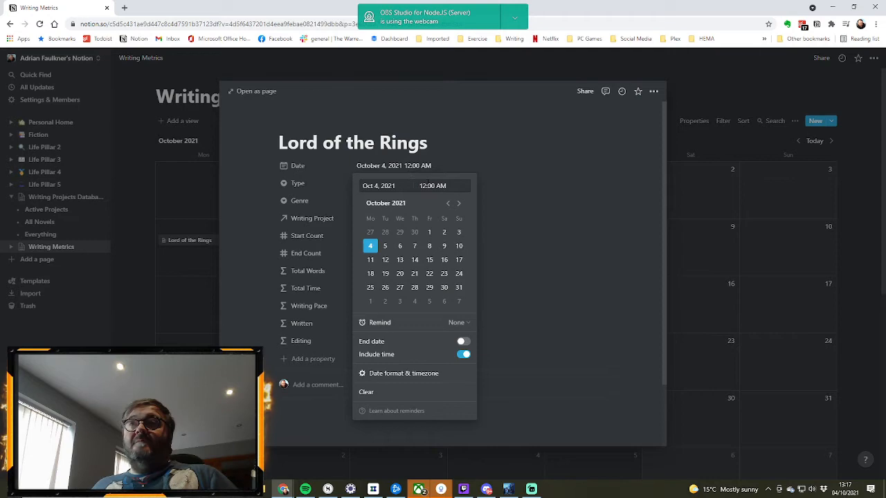
{"action": "left_click", "coordinate": [463, 341]}
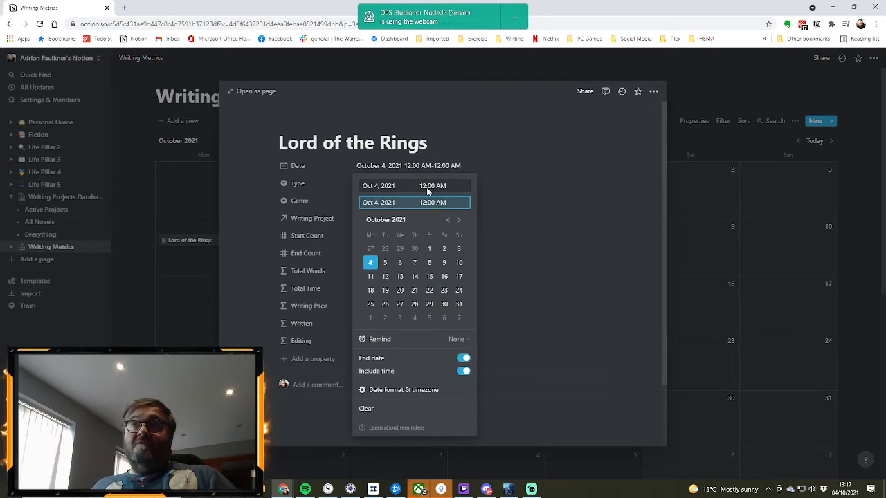
{"action": "left_click", "coordinate": [464, 359]}
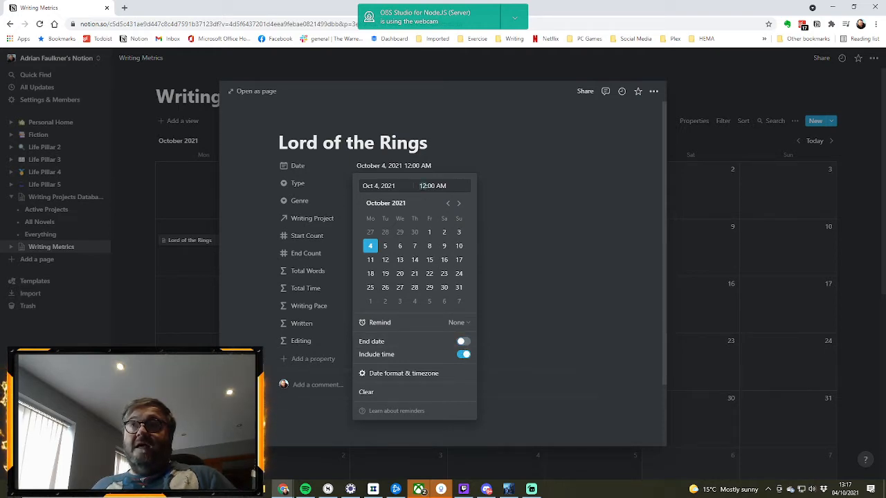
{"action": "type", "text": "10"}
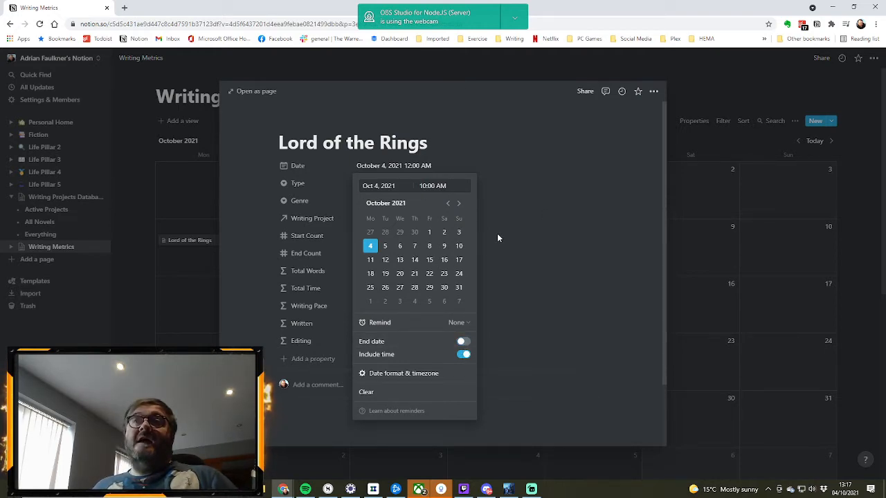
{"action": "left_click", "coordinate": [463, 342]}
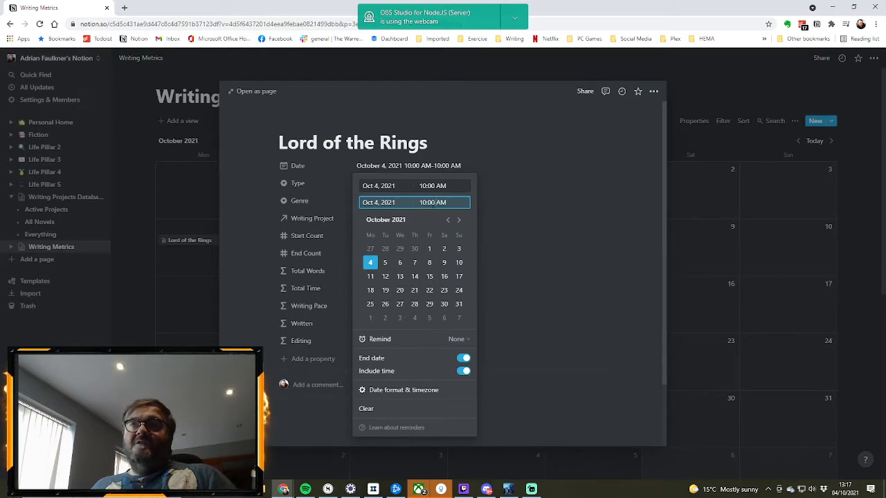
{"action": "type", "text": "36"}
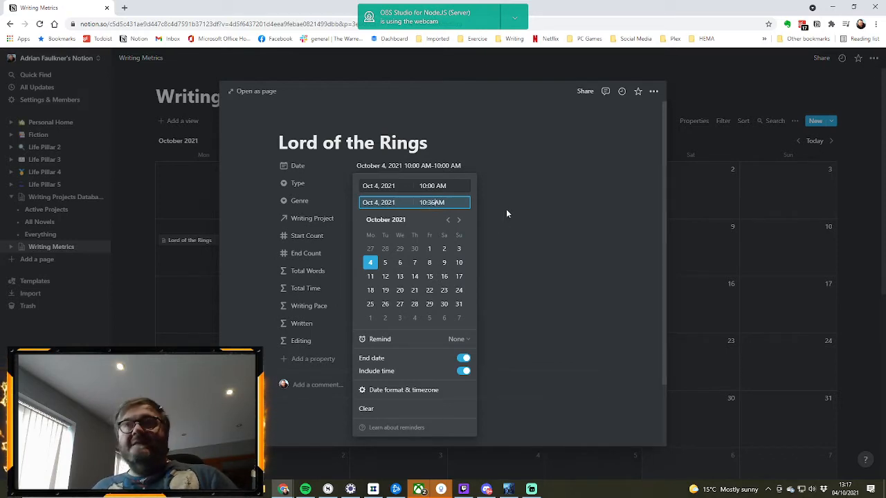
{"action": "key", "text": "Return"}
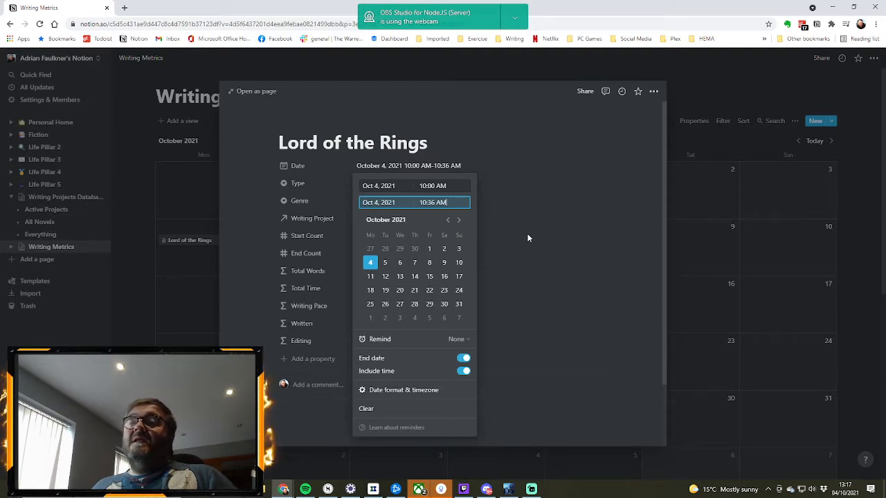
{"action": "left_click", "coordinate": [528, 238]}
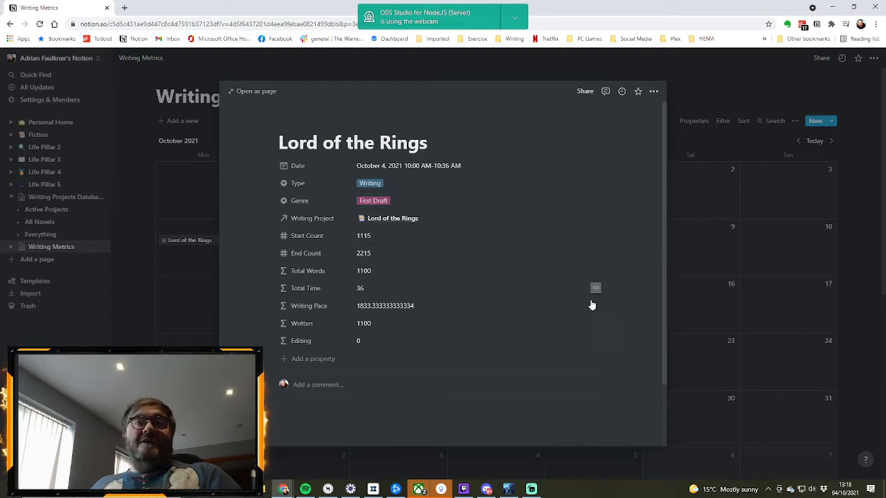
{"action": "left_click", "coordinate": [715, 244]}
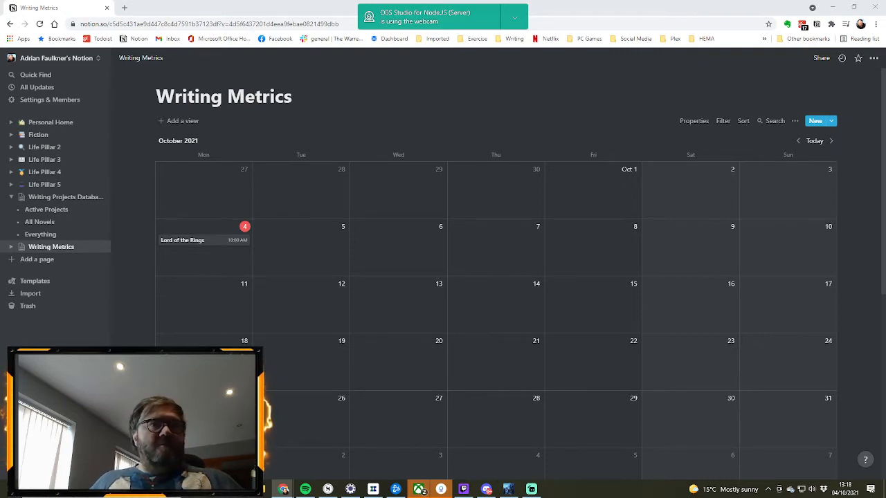
Open the Lord of the Rings project in the Writing Projects Database and add a property named Total Written.
{"action": "left_click", "coordinate": [68, 198]}
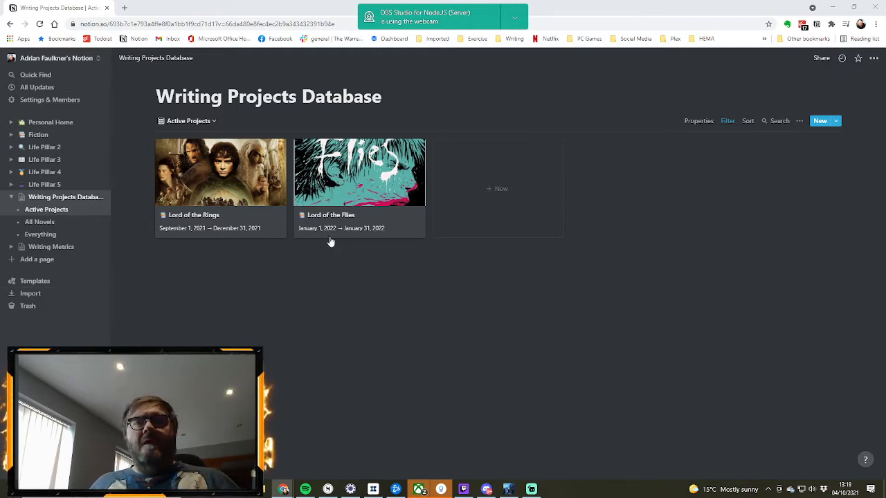
{"action": "left_click", "coordinate": [227, 177]}
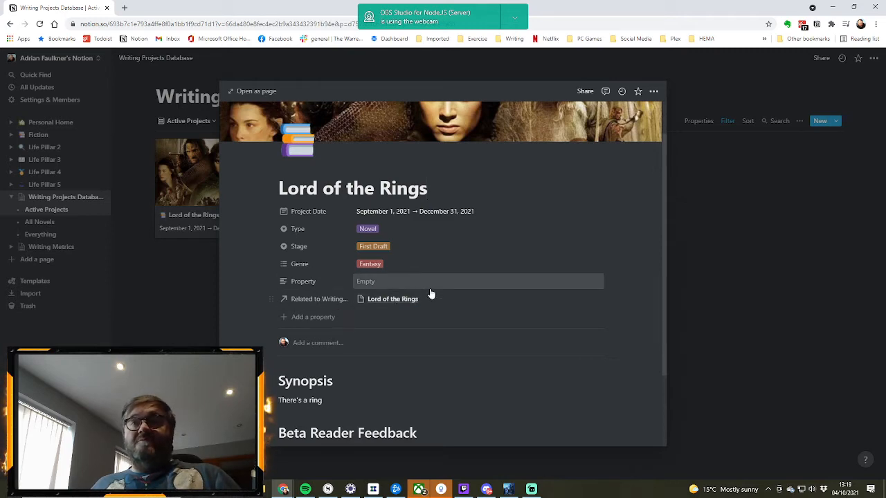
{"action": "left_click", "coordinate": [311, 320]}
{"action": "type", "text": "Total"}
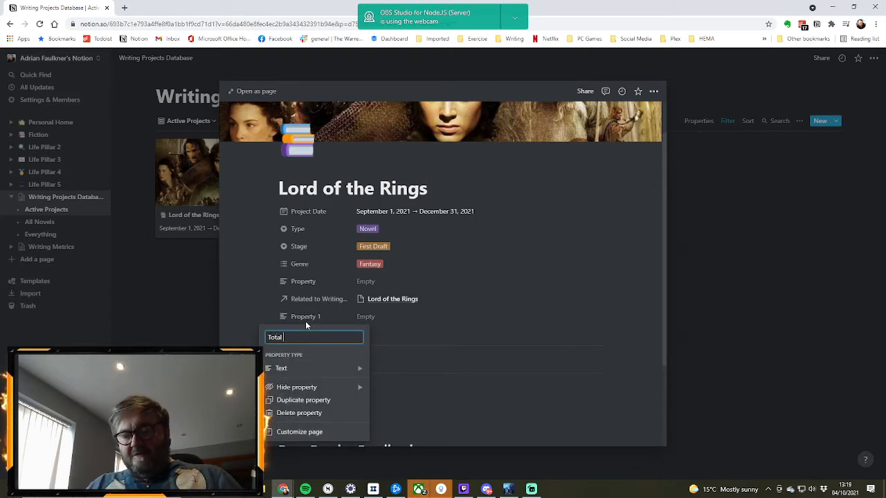
{"action": "type", "text": " Written"}
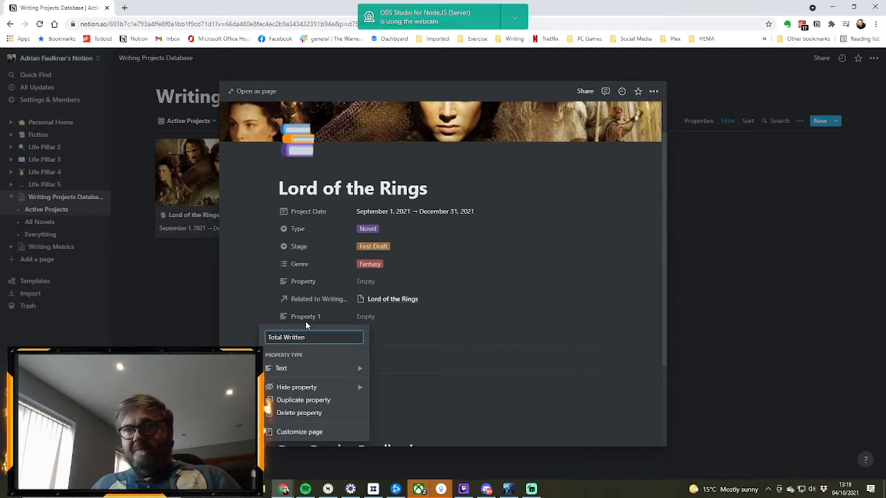
{"action": "left_click", "coordinate": [413, 325]}
Add a second property named Total Edited to the Lord of the Rings project.
{"action": "left_click", "coordinate": [313, 335]}
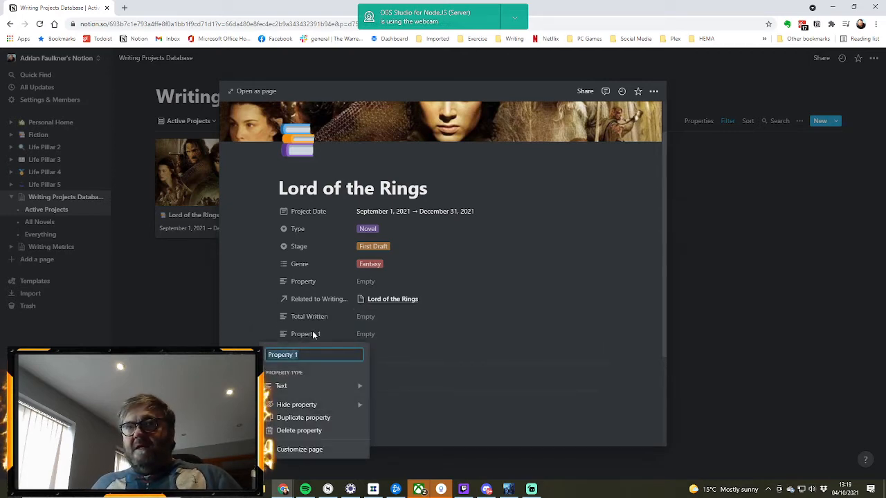
{"action": "type", "text": "Total Edited"}
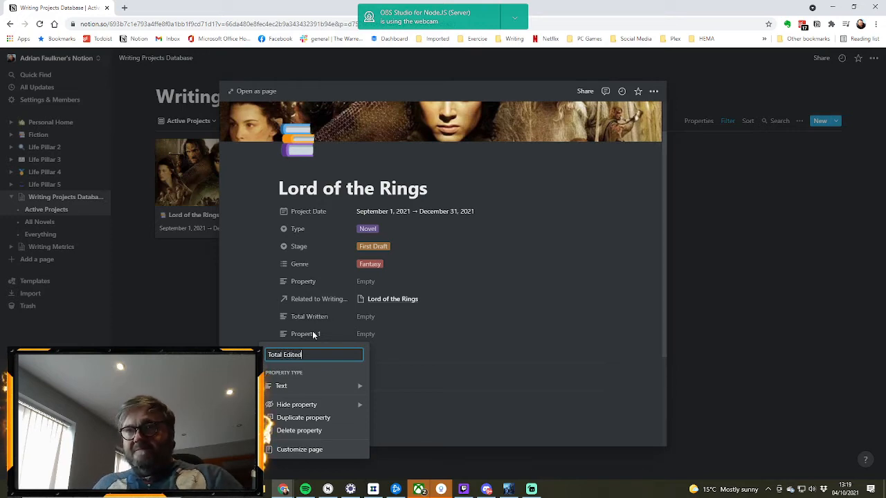
{"action": "left_click", "coordinate": [430, 342]}
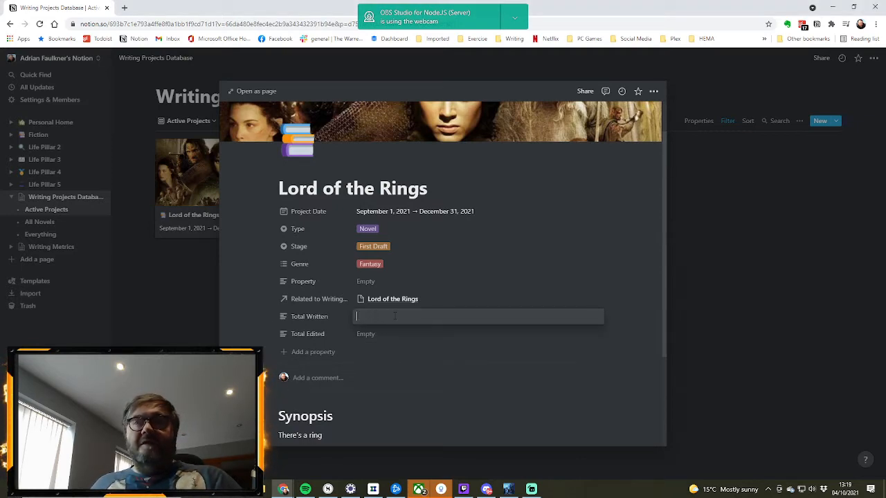
Change the Total Written property's type to Rollup.
{"action": "left_click", "coordinate": [309, 316]}
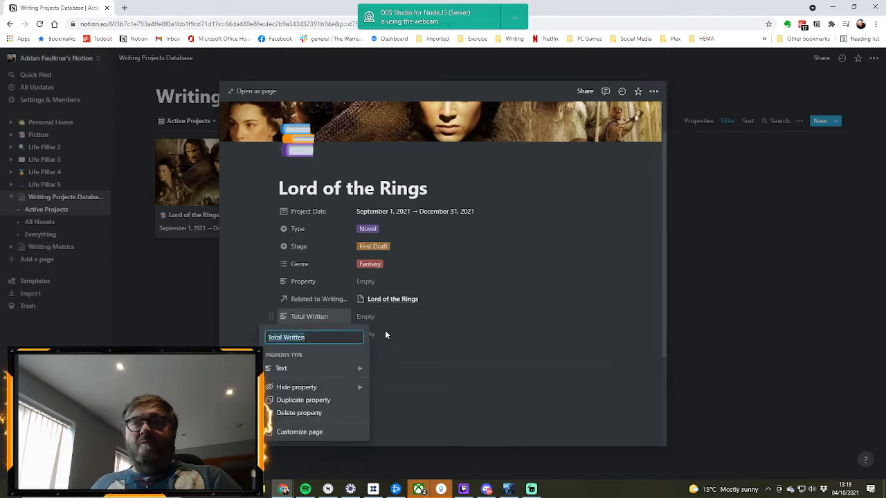
{"action": "mouse_move", "coordinate": [339, 369]}
{"action": "scroll", "coordinate": [413, 440], "scroll_direction": "down", "scroll_amount": 2}
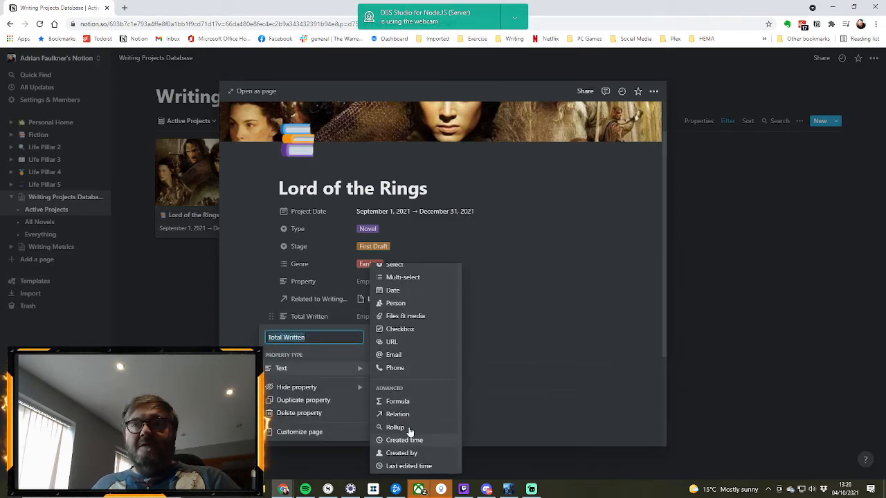
{"action": "left_click", "coordinate": [388, 427]}
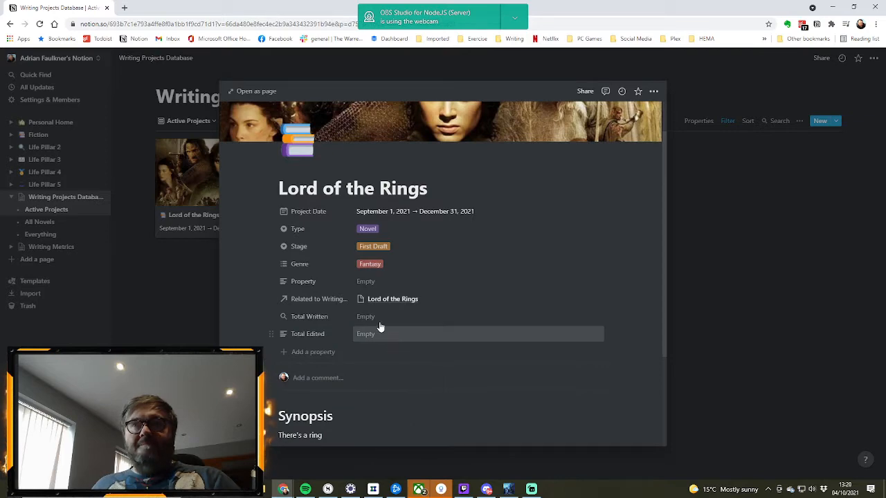
Configure the Total Written rollup to sum the Written property through the Related to Writing Metrics (Writing Project) relation.
{"action": "left_click", "coordinate": [378, 317]}
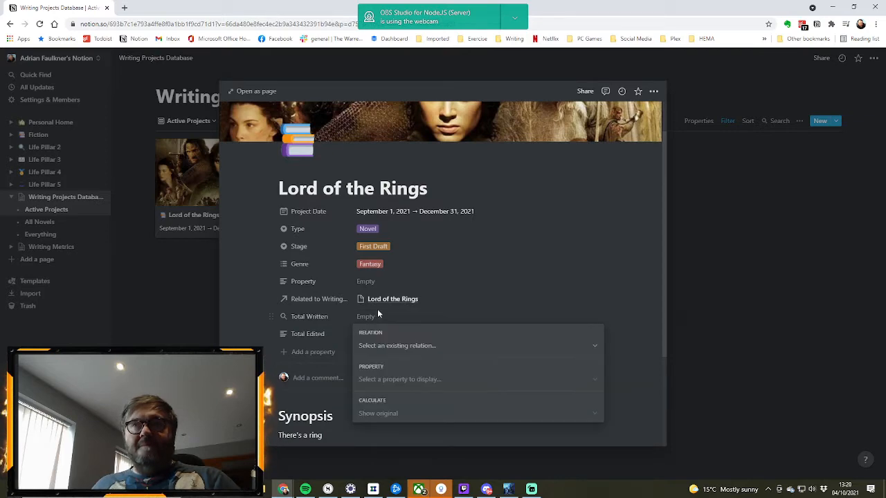
{"action": "left_click", "coordinate": [438, 345]}
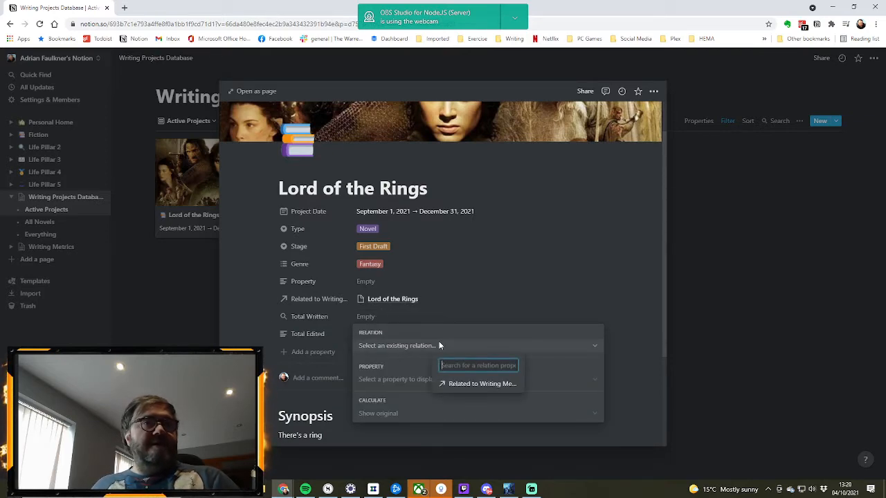
{"action": "left_click", "coordinate": [478, 385]}
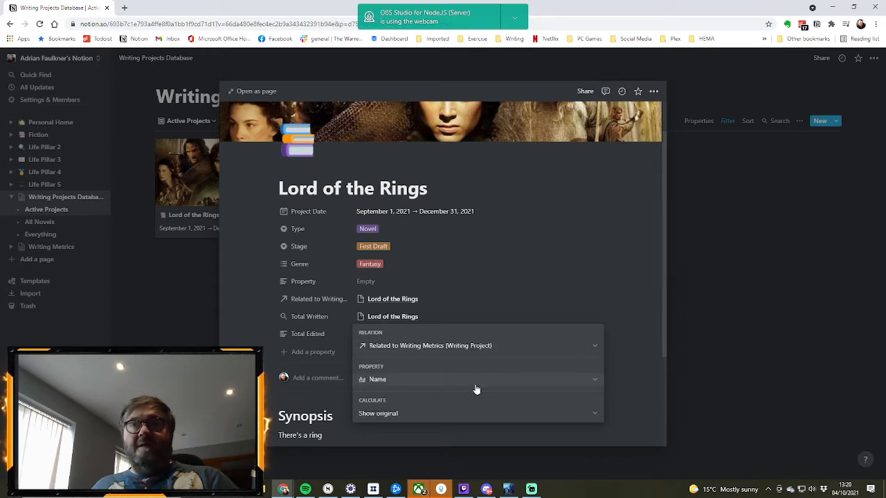
{"action": "left_click", "coordinate": [476, 389]}
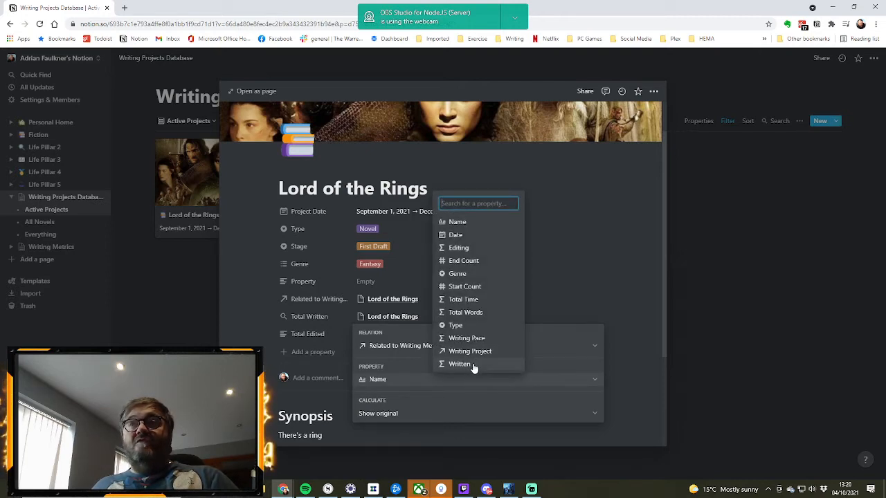
{"action": "left_click", "coordinate": [473, 367]}
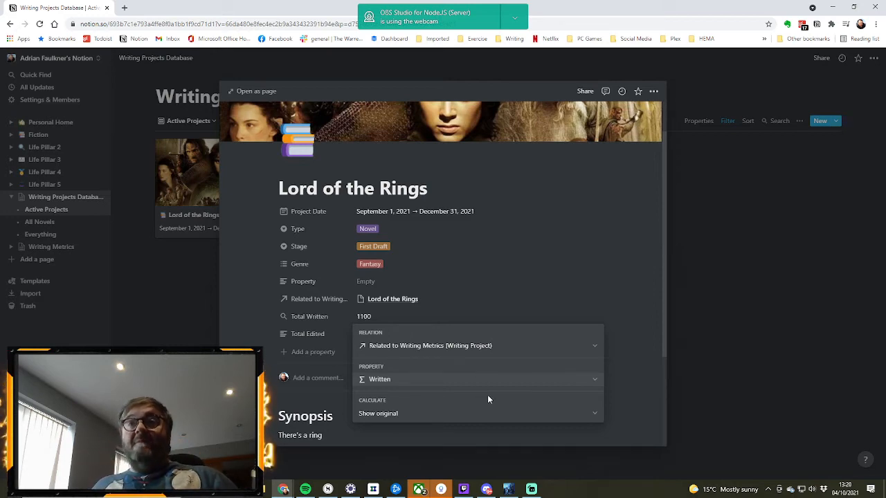
{"action": "left_click", "coordinate": [595, 416]}
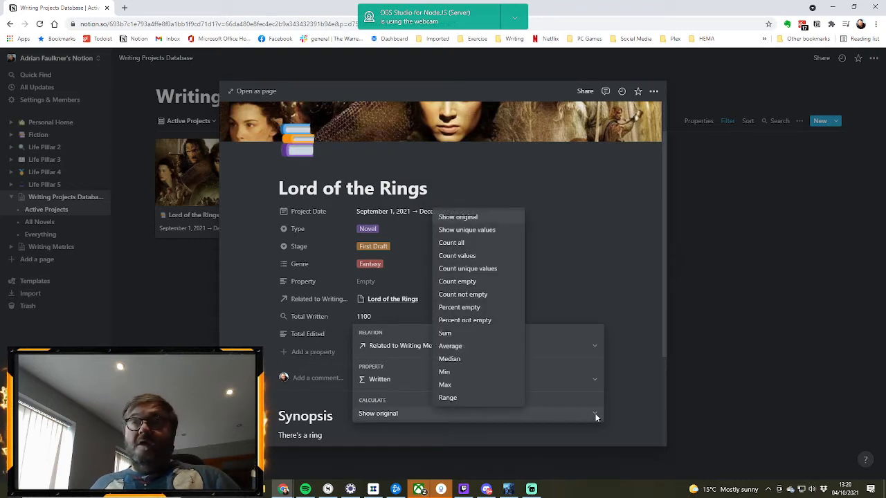
{"action": "left_click", "coordinate": [456, 334]}
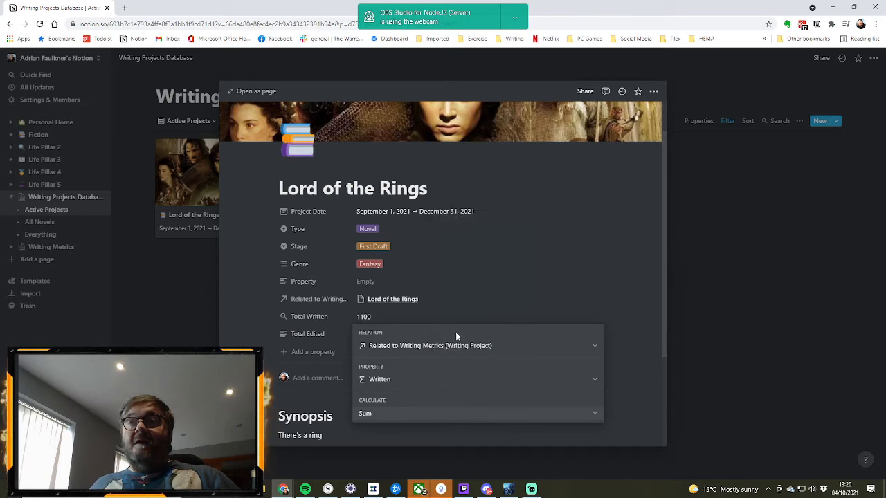
{"action": "left_click", "coordinate": [528, 286]}
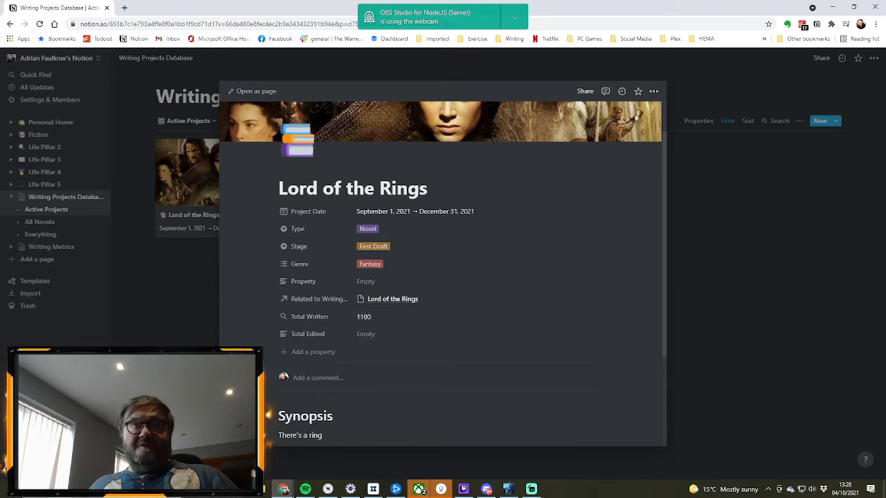
Change the Total Edited property's type to Rollup.
{"action": "left_click", "coordinate": [337, 339]}
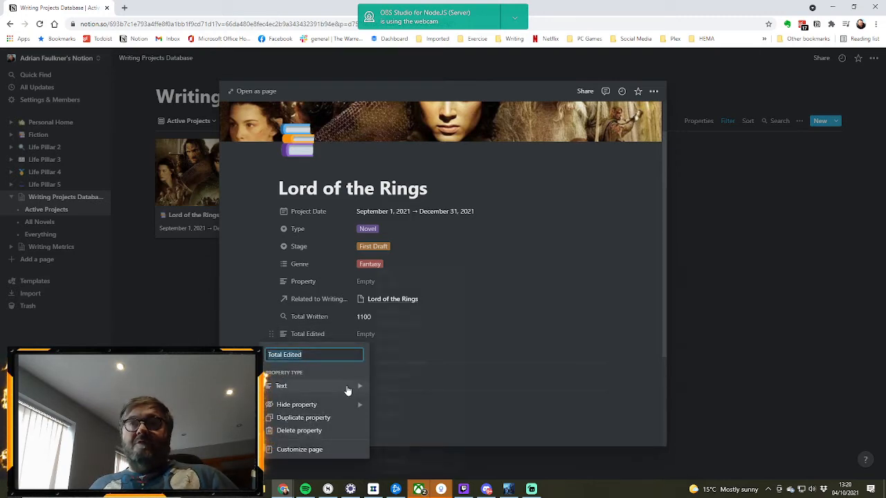
{"action": "mouse_move", "coordinate": [348, 389]}
{"action": "scroll", "coordinate": [415, 437], "scroll_direction": "down", "scroll_amount": 2}
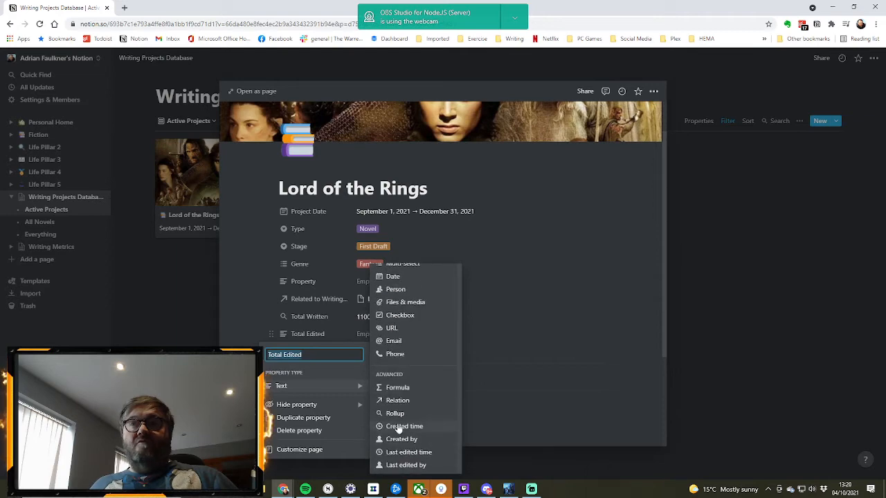
{"action": "left_click", "coordinate": [398, 411]}
Configure the Total Edited rollup to sum the Editing property through the Related to Writing Metrics (Writing Project) relation.
{"action": "left_click", "coordinate": [388, 335]}
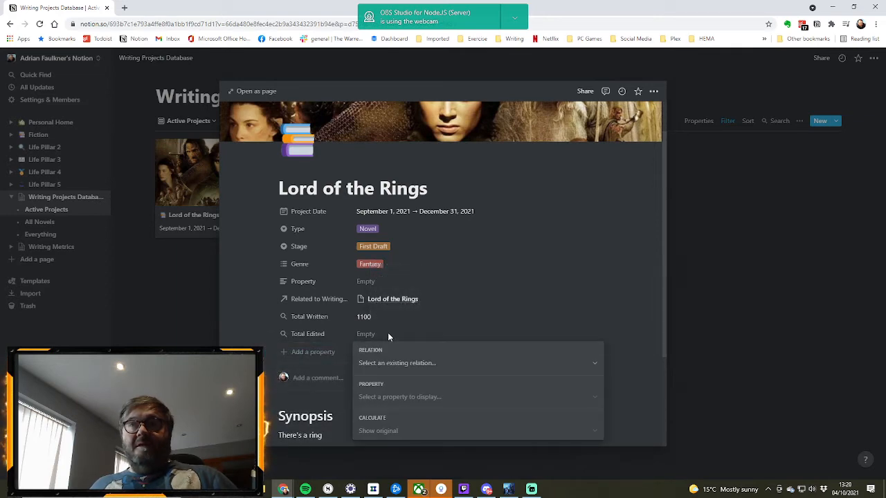
{"action": "left_click", "coordinate": [418, 365]}
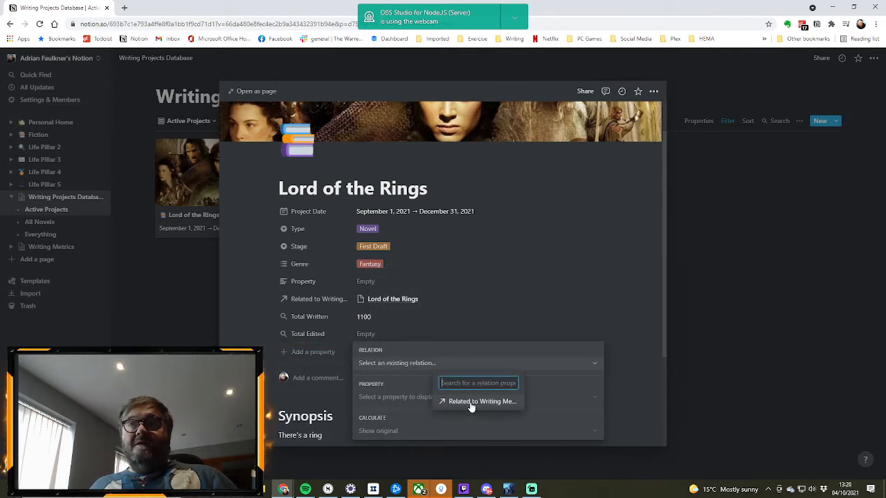
{"action": "left_click", "coordinate": [471, 405]}
{"action": "left_click", "coordinate": [405, 397]}
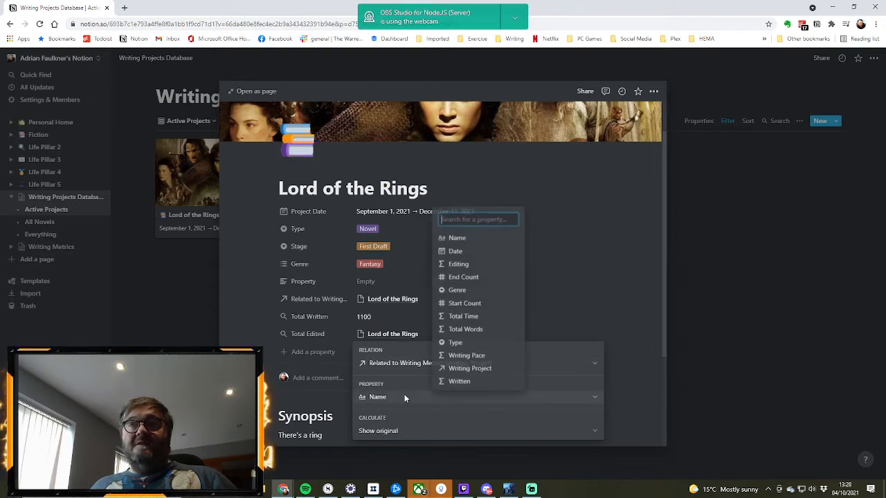
{"action": "left_click", "coordinate": [458, 266]}
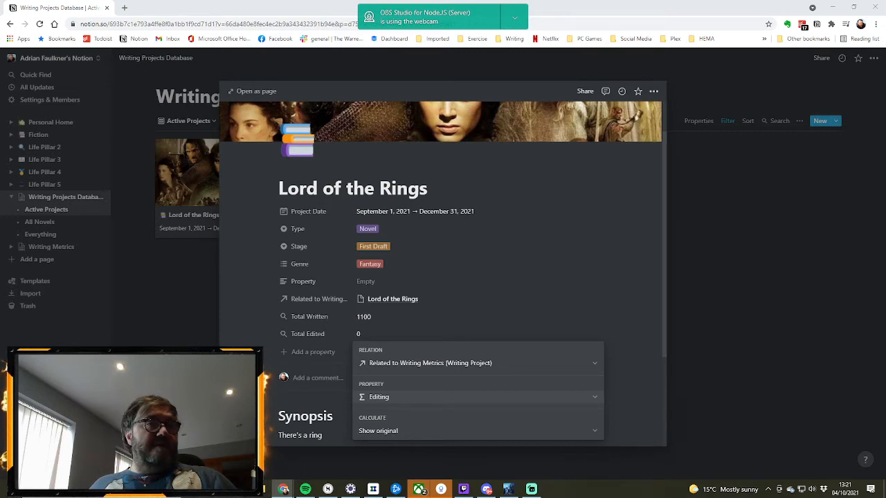
{"action": "left_click", "coordinate": [409, 399]}
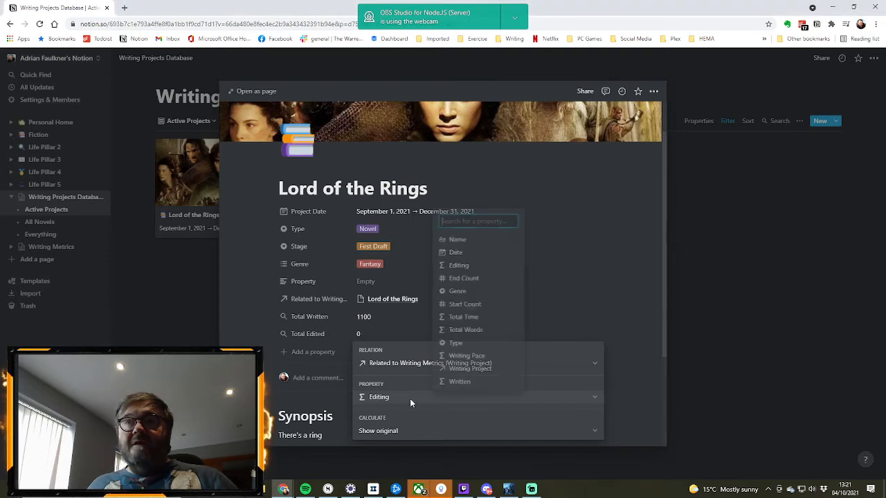
{"action": "left_click", "coordinate": [473, 267]}
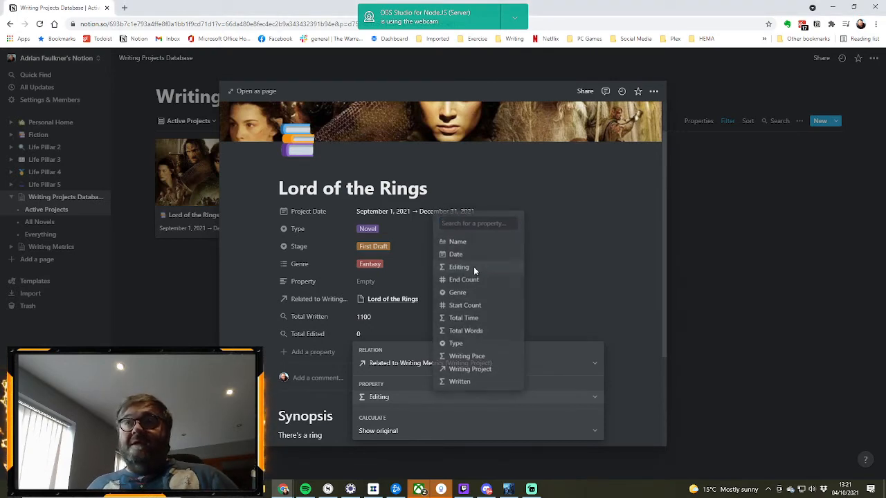
{"action": "left_click", "coordinate": [471, 432]}
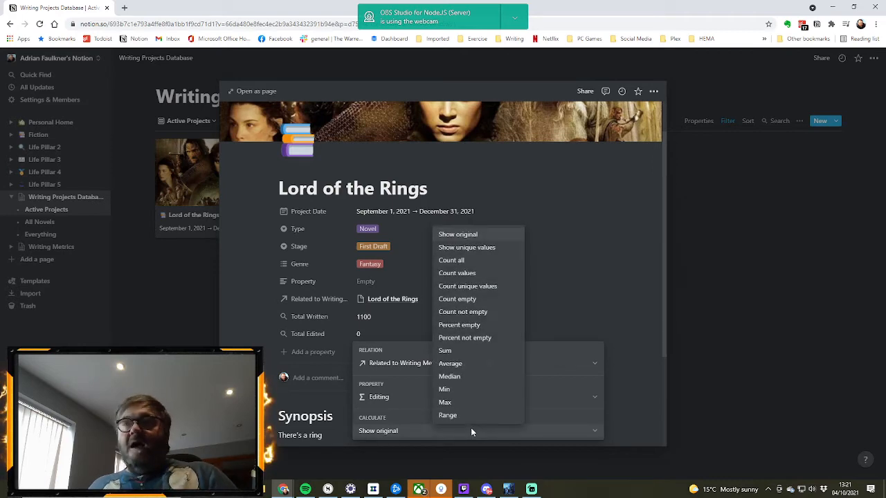
{"action": "left_click", "coordinate": [451, 351]}
{"action": "left_click", "coordinate": [511, 298]}
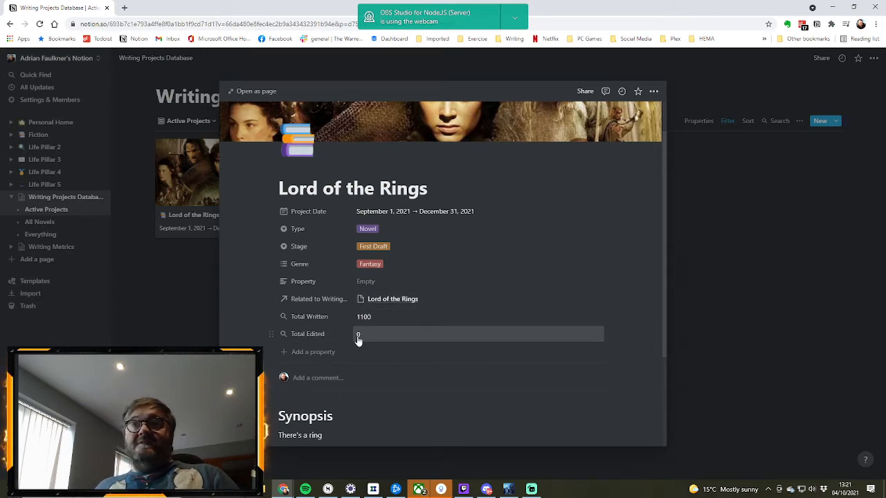
Open the Writing Metrics database and add an entry on October 4, 2021 titled Lord of the Rings Session.
{"action": "left_click", "coordinate": [175, 285]}
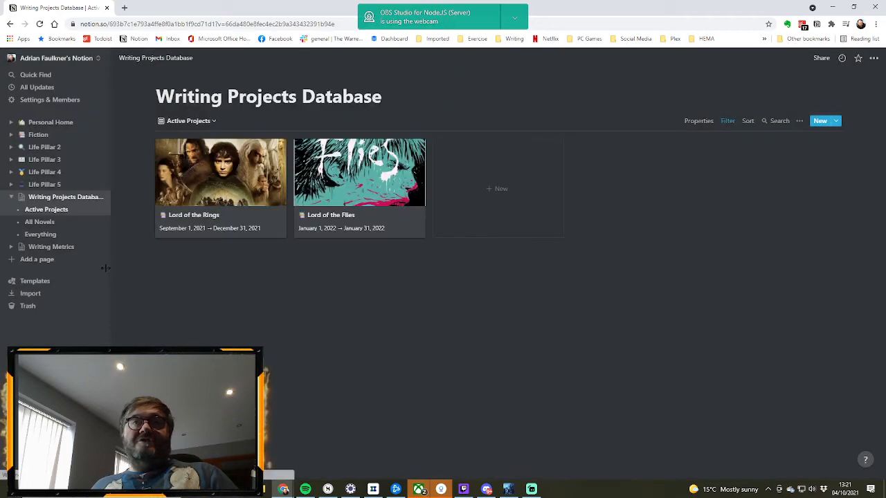
{"action": "left_click", "coordinate": [51, 247]}
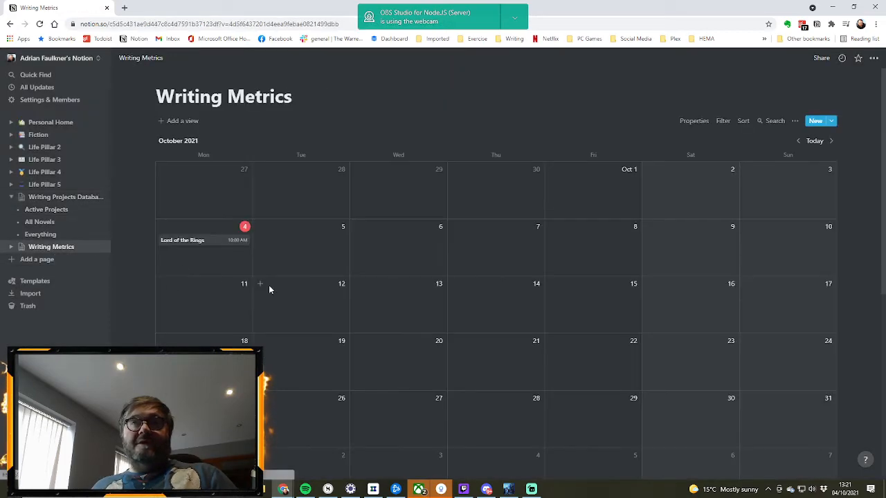
{"action": "left_click", "coordinate": [163, 226]}
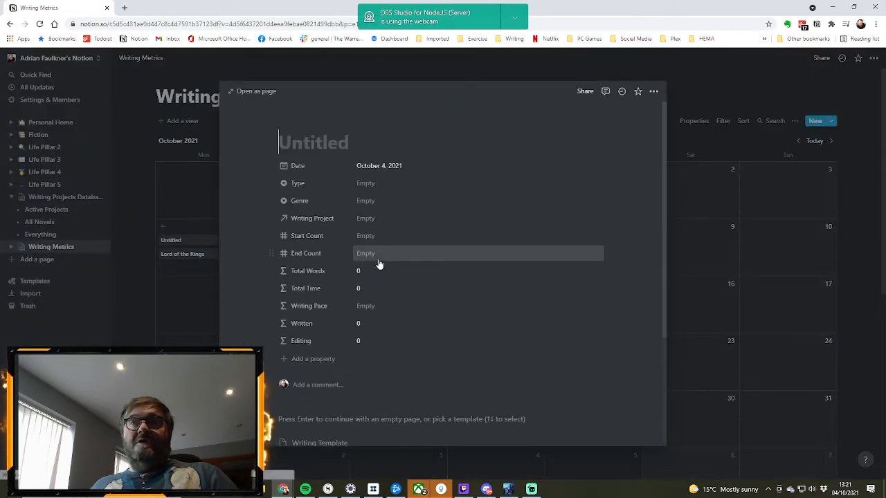
{"action": "type", "text": "Lor"}
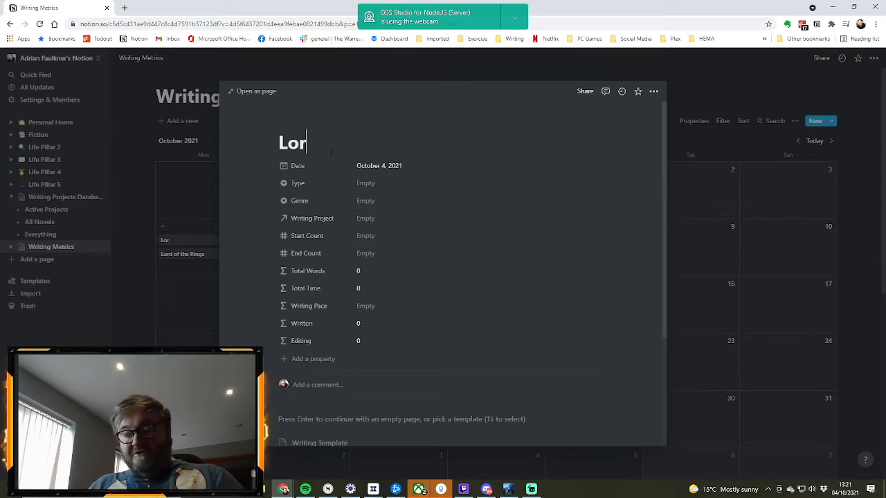
{"action": "type", "text": "d of the Ring"}
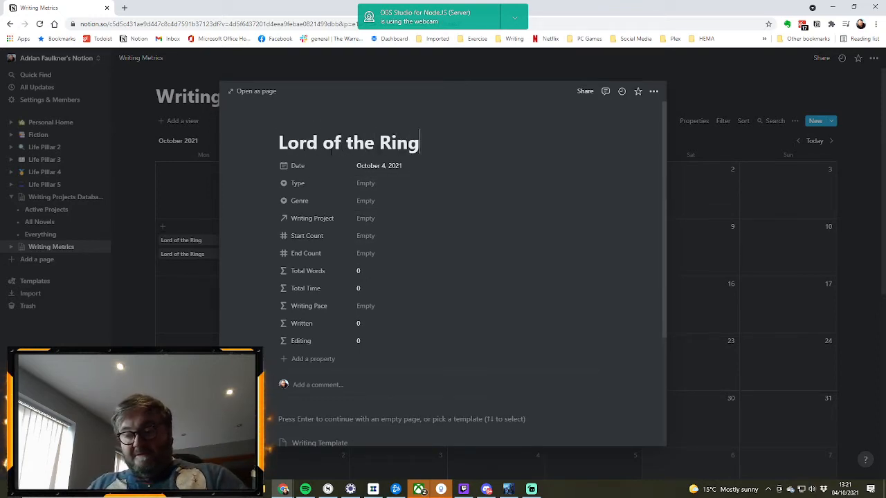
{"action": "type", "text": "s Session"}
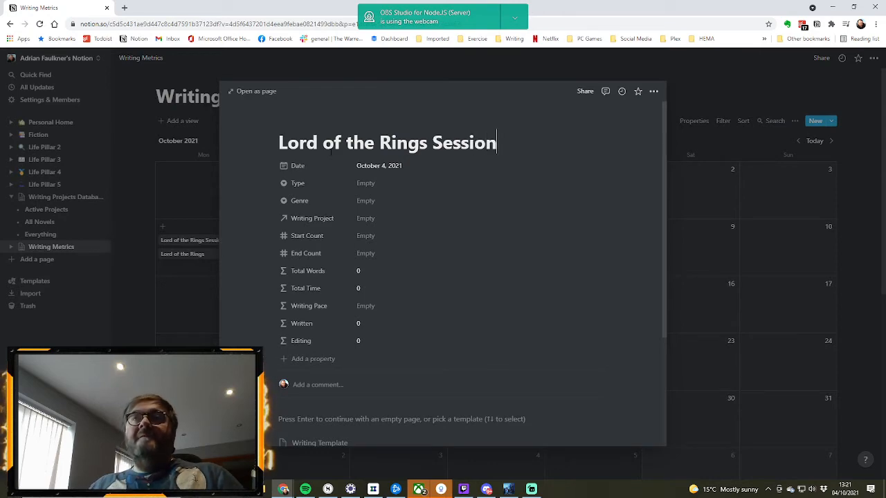
Set the session's Type to Editing and Genre to First Draft, and link it to the Lord of the Rings writing project.
{"action": "left_click", "coordinate": [383, 184]}
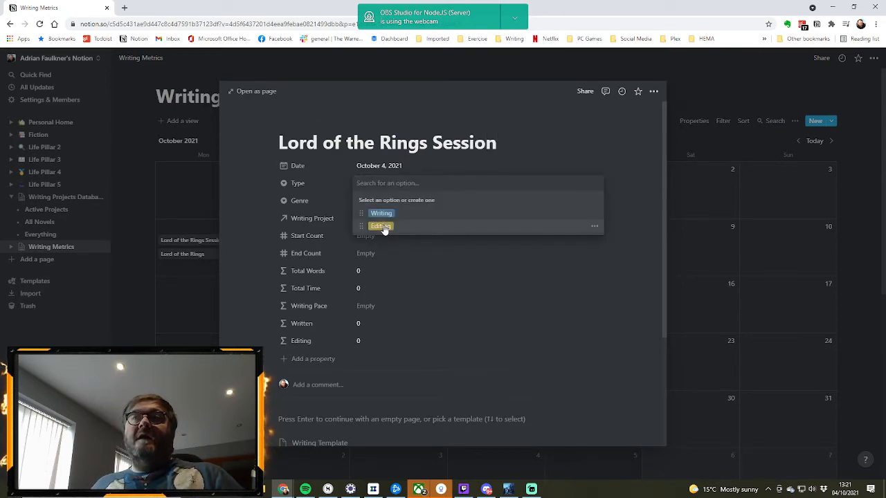
{"action": "left_click", "coordinate": [385, 226]}
{"action": "left_click", "coordinate": [368, 201]}
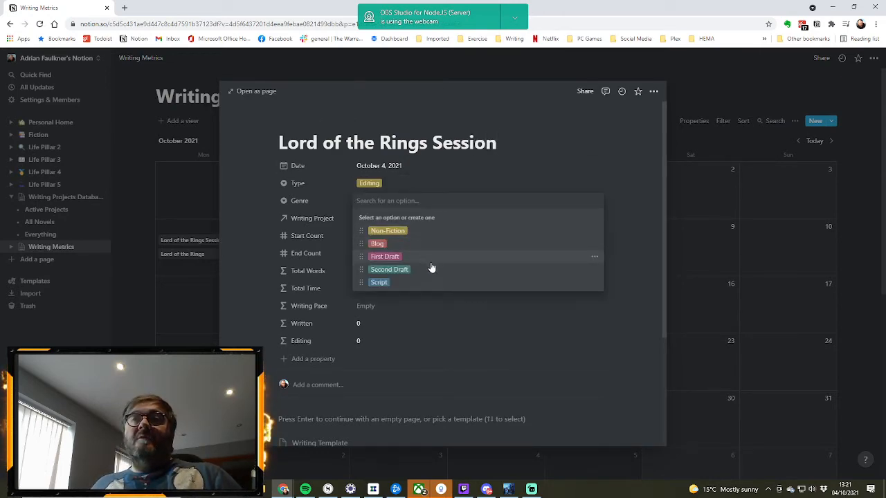
{"action": "left_click", "coordinate": [386, 257]}
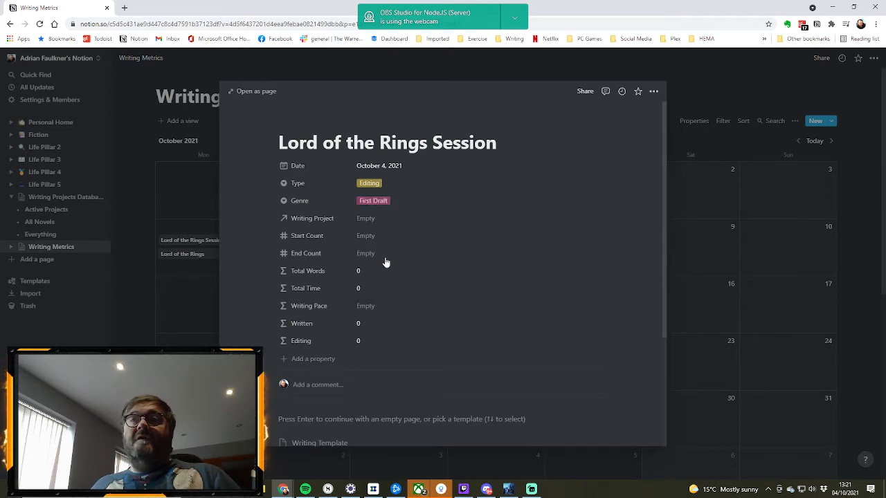
{"action": "left_click", "coordinate": [381, 219]}
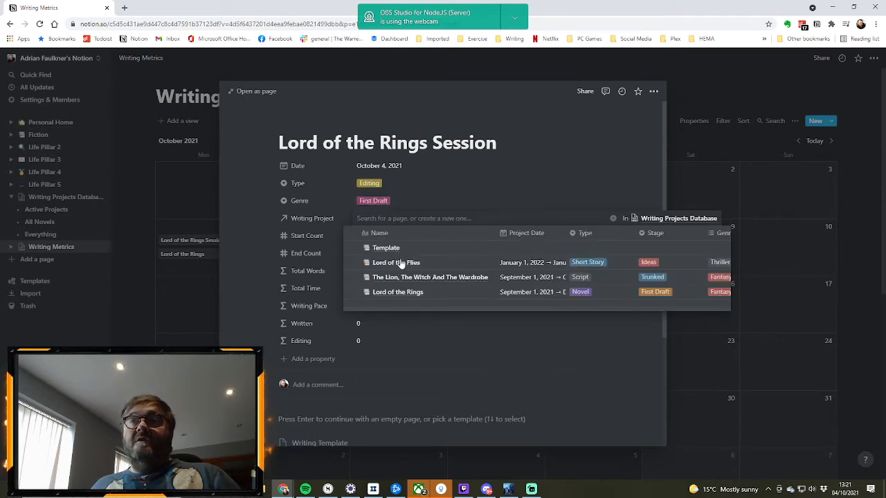
{"action": "left_click", "coordinate": [402, 290]}
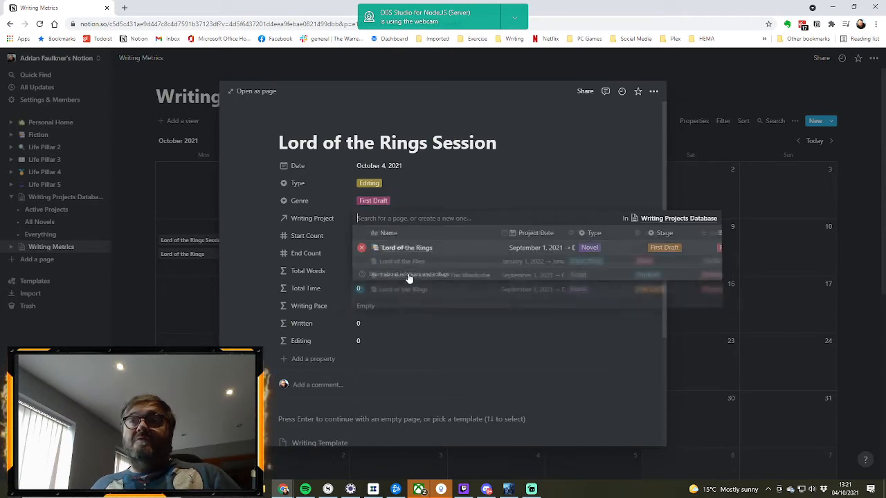
{"action": "left_click", "coordinate": [465, 168]}
Enter a Start Count of 0 and an End Count of 2220, and set the session's time to 11:00 AM–11:50 AM.
{"action": "left_click", "coordinate": [380, 236]}
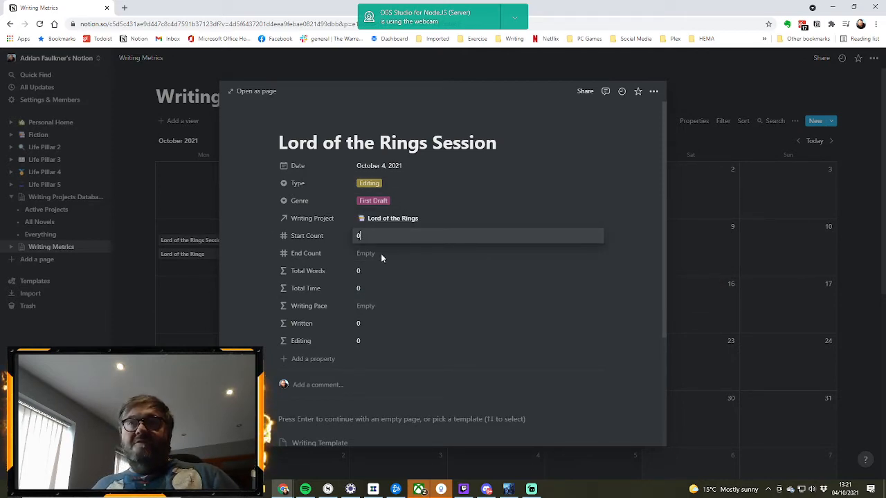
{"action": "left_click", "coordinate": [372, 253]}
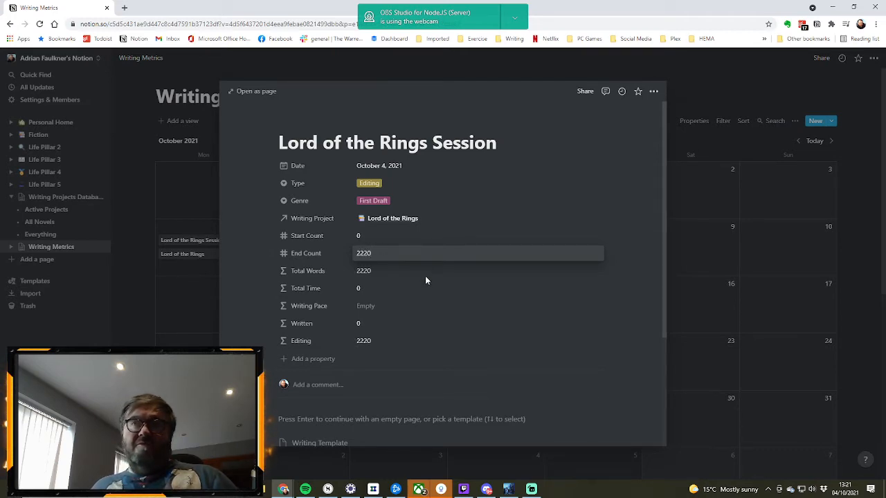
{"action": "left_click", "coordinate": [408, 166]}
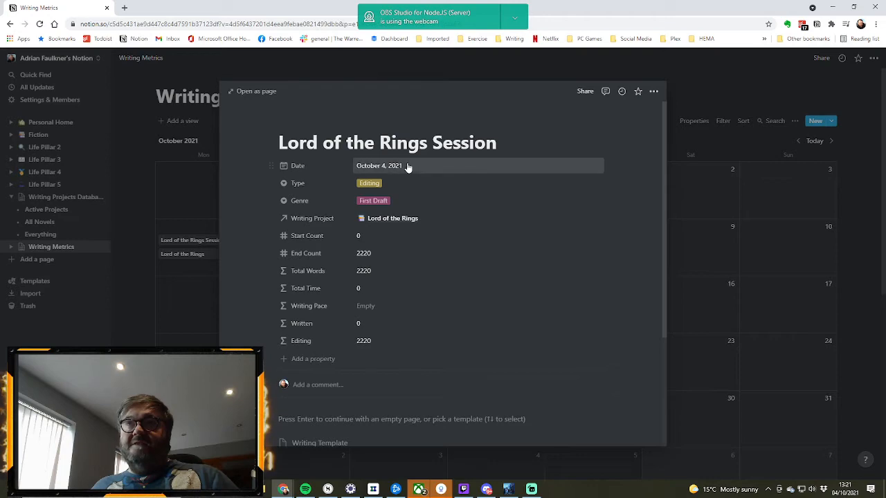
{"action": "left_click", "coordinate": [464, 355]}
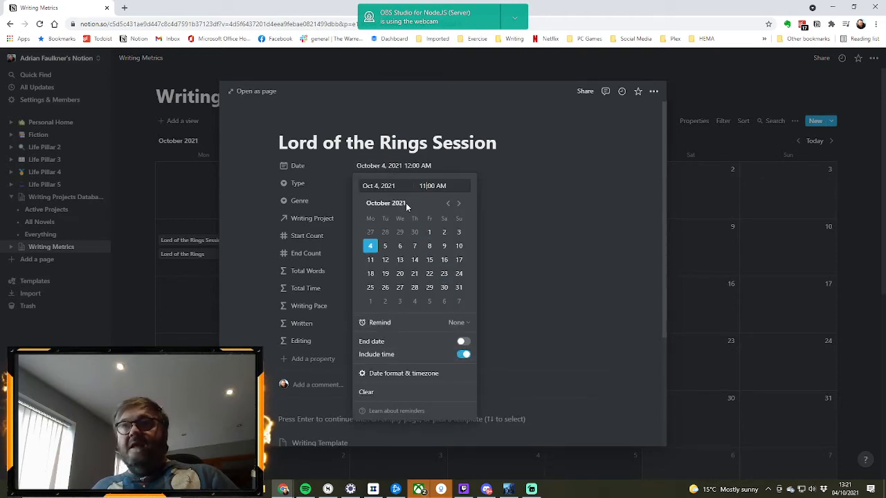
{"action": "left_click", "coordinate": [463, 341]}
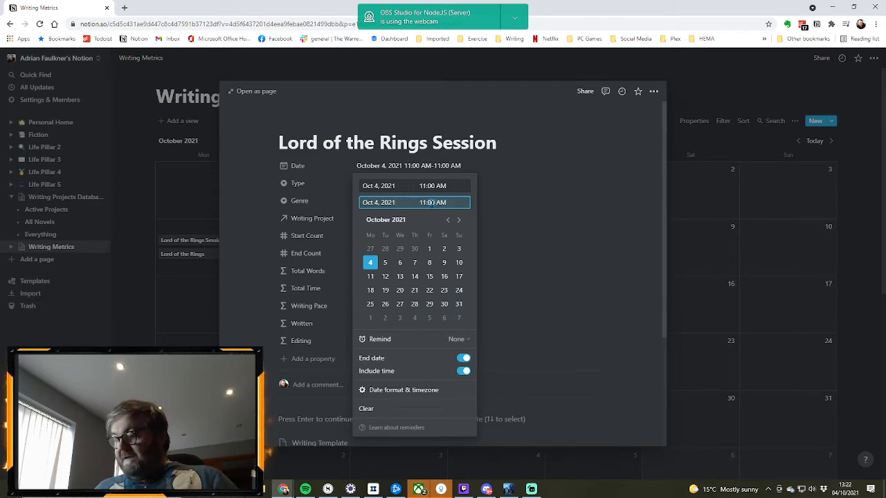
{"action": "left_click", "coordinate": [535, 243]}
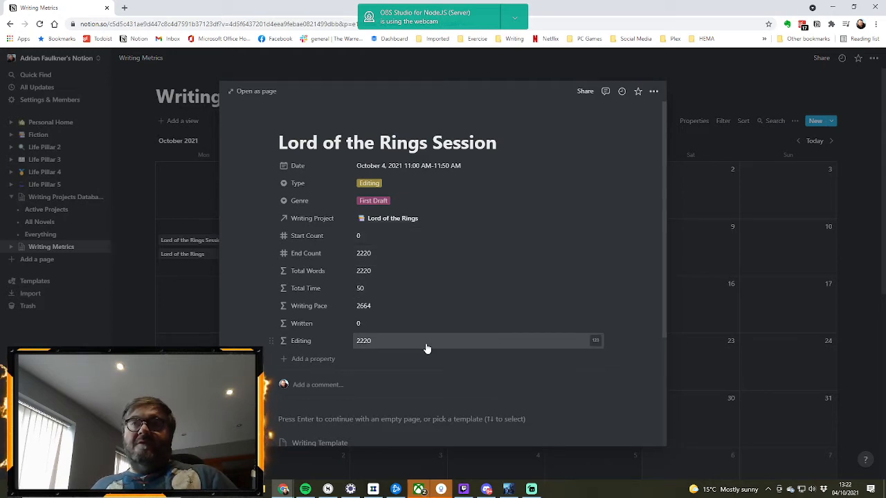
Change the Lord of the Rings Session entry's Type to Writing and close the entry.
{"action": "left_click", "coordinate": [386, 185]}
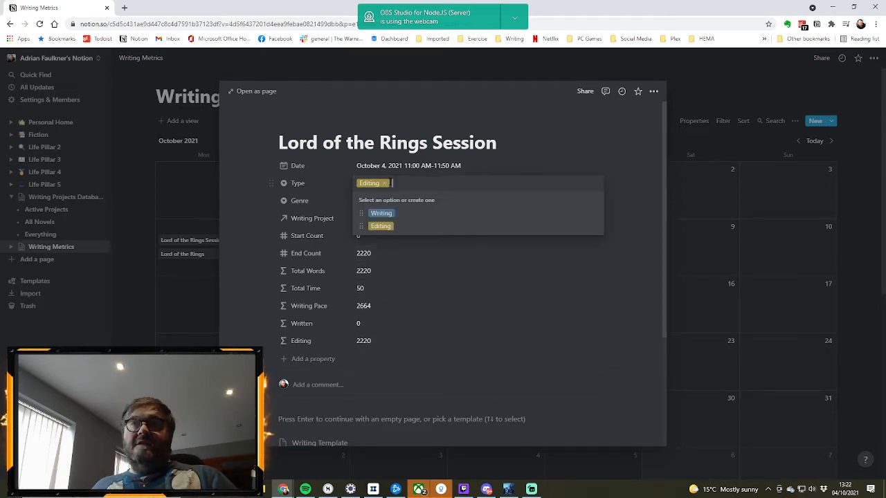
{"action": "left_click", "coordinate": [381, 213]}
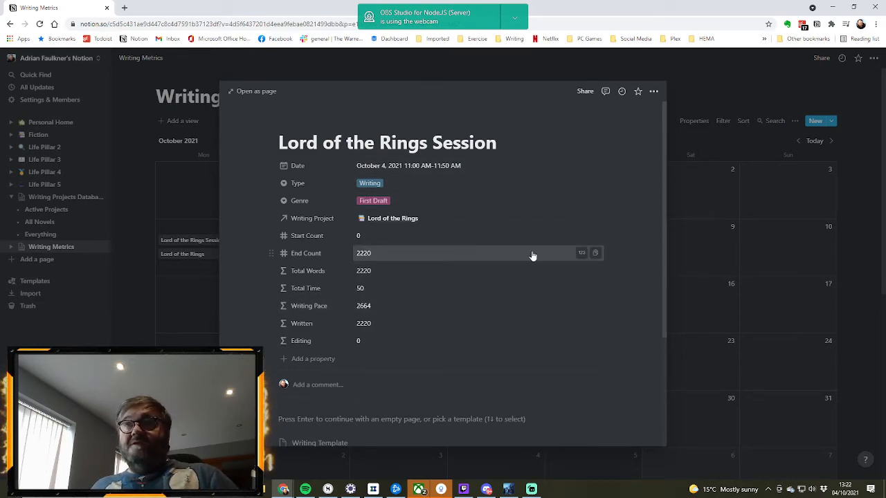
{"action": "left_click", "coordinate": [84, 308]}
Open the Lord of the Rings project in the Writing Projects Database and add a rollup property named Total Time.
{"action": "left_click", "coordinate": [61, 198]}
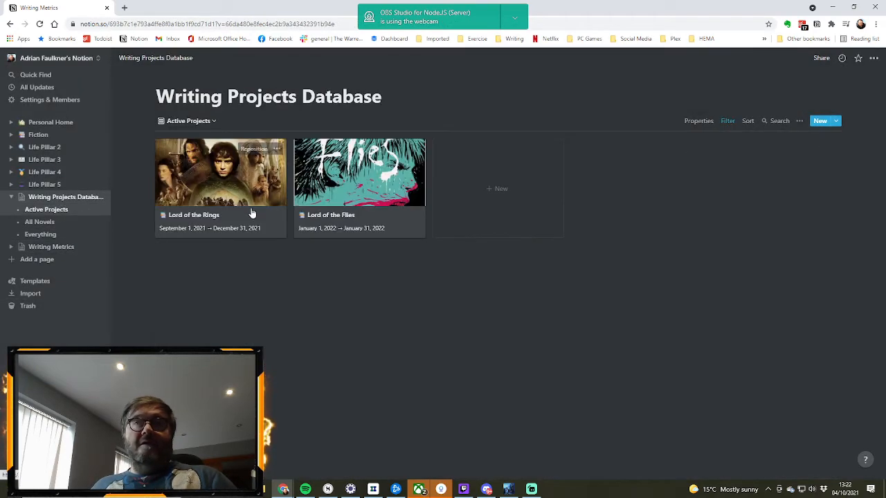
{"action": "left_click", "coordinate": [223, 170]}
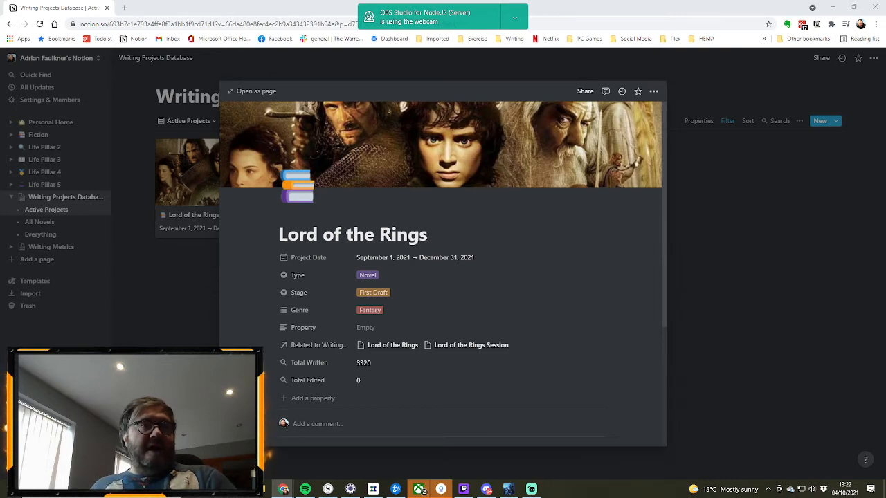
{"action": "left_click", "coordinate": [312, 399]}
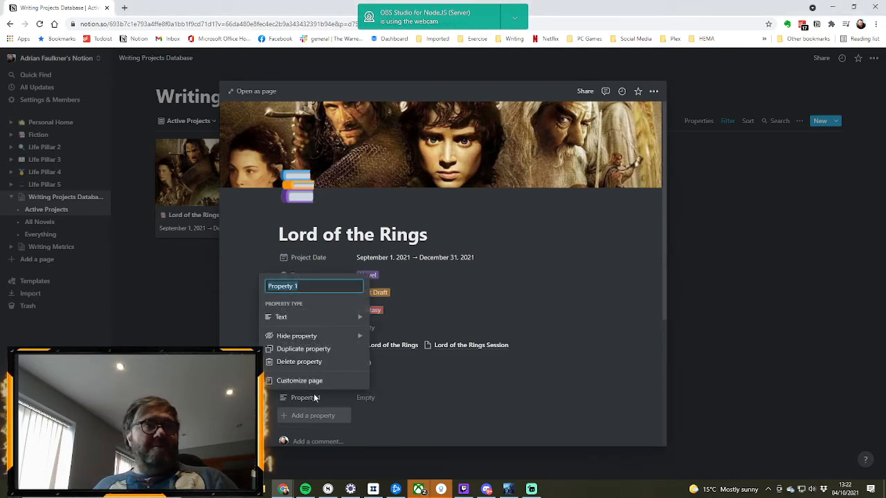
{"action": "type", "text": "To"}
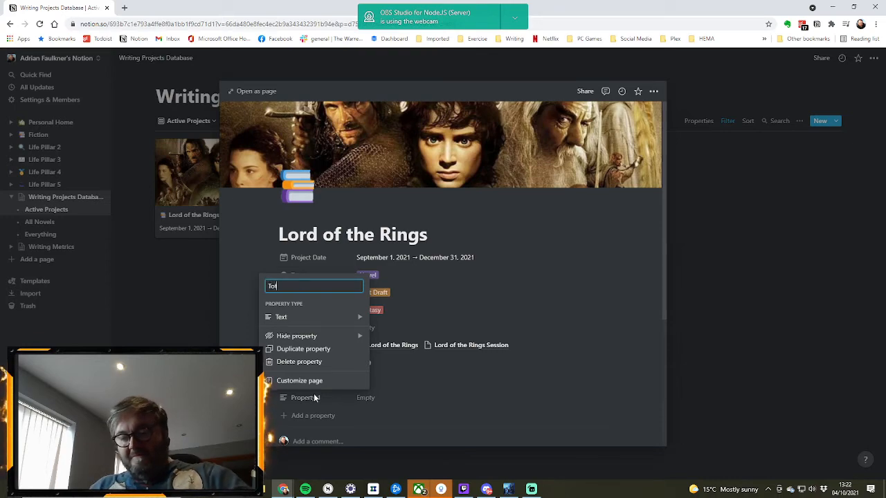
{"action": "type", "text": "tal Time"}
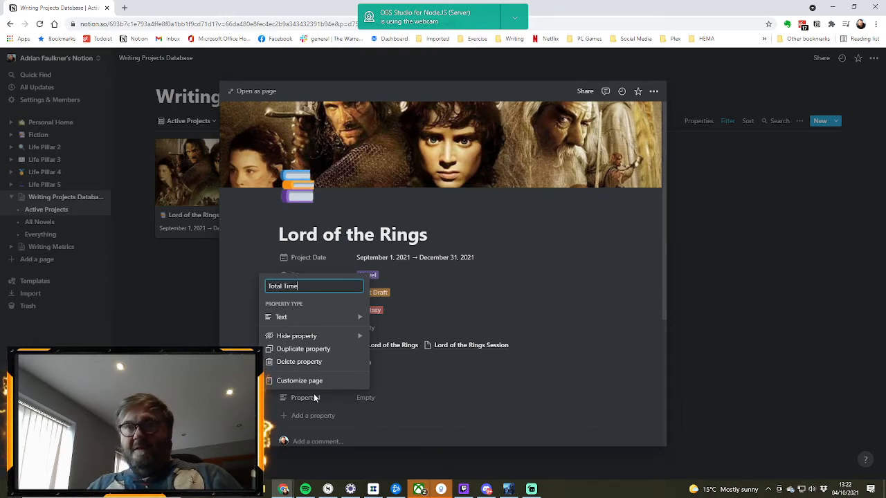
{"action": "left_click", "coordinate": [312, 319]}
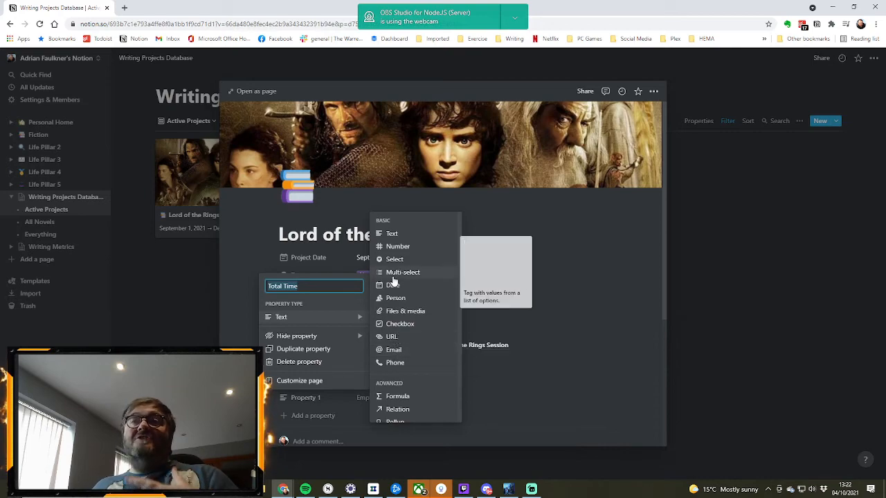
{"action": "left_click", "coordinate": [401, 422]}
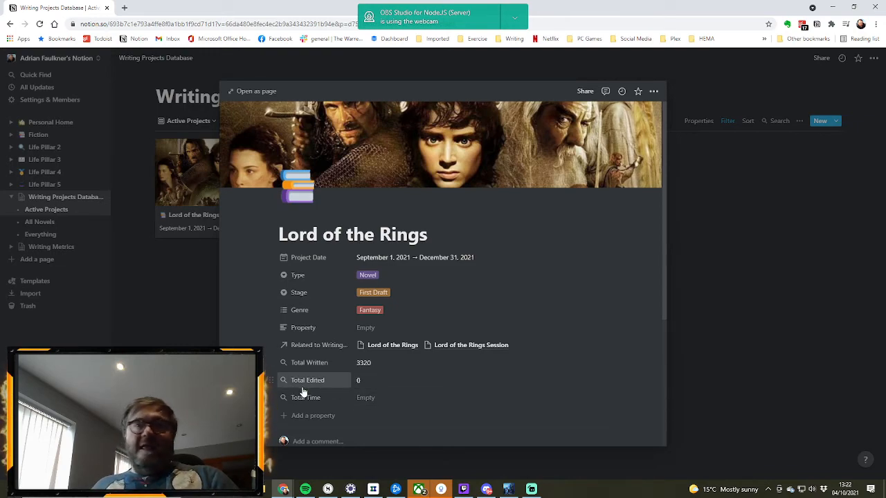
Configure the Total Time rollup to sum the Total Time property through the Related to Writing Metrics (Writing Project) relation.
{"action": "left_click", "coordinate": [372, 399]}
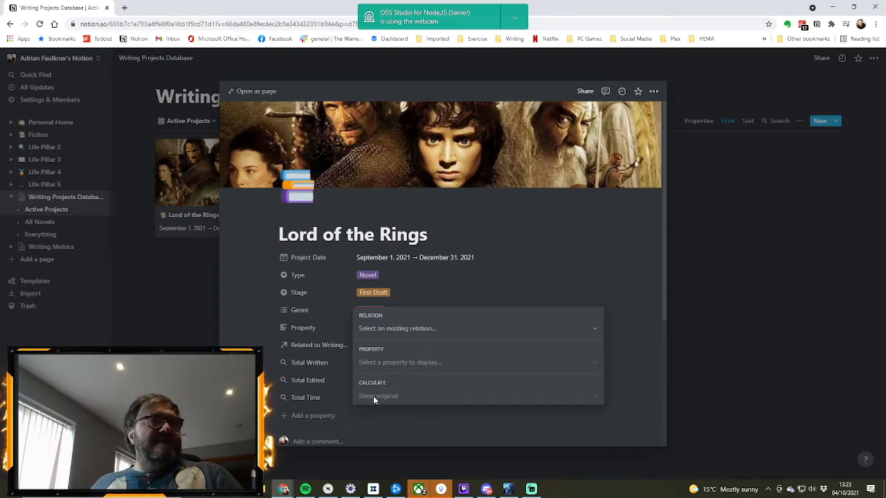
{"action": "left_click", "coordinate": [455, 330]}
{"action": "left_click", "coordinate": [464, 366]}
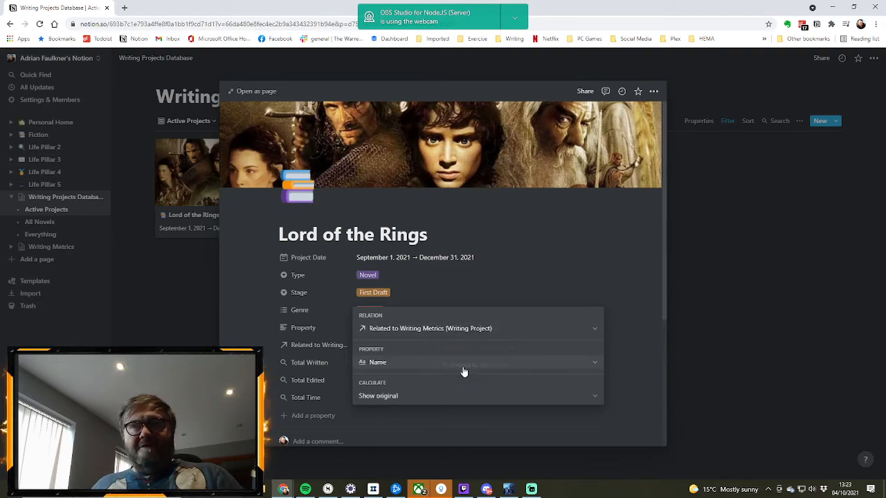
{"action": "left_click", "coordinate": [421, 363]}
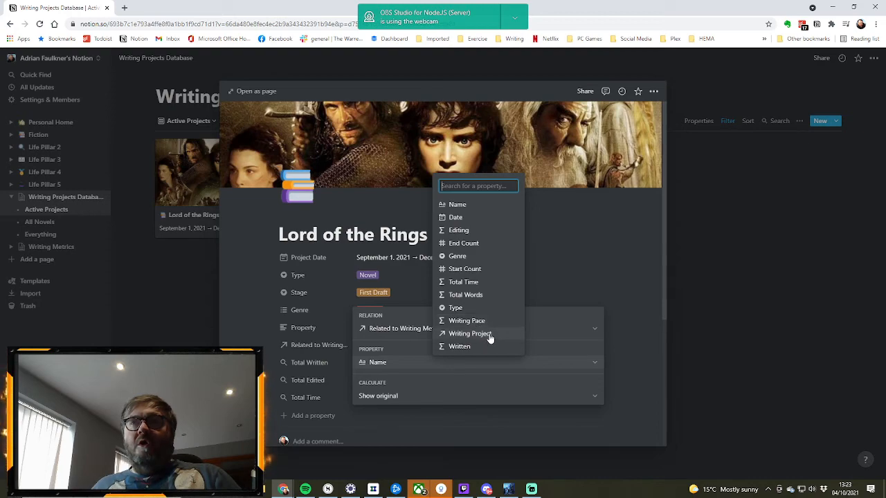
{"action": "left_click", "coordinate": [480, 284]}
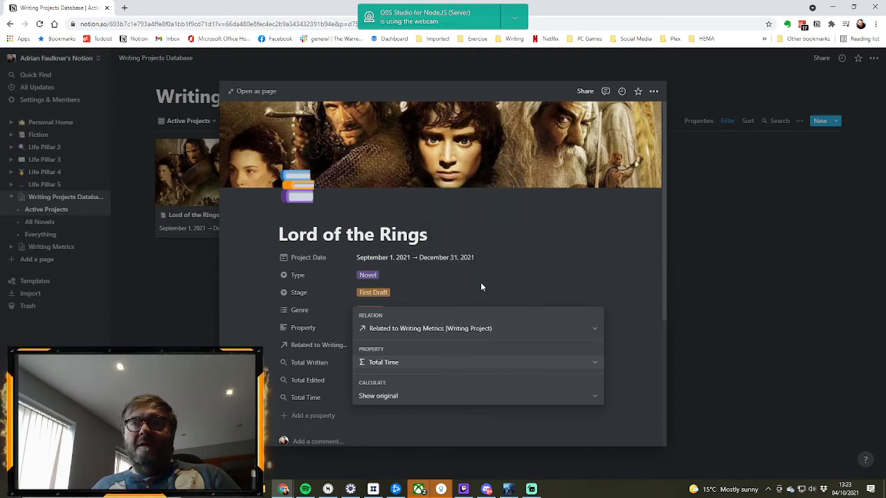
{"action": "left_click", "coordinate": [457, 400]}
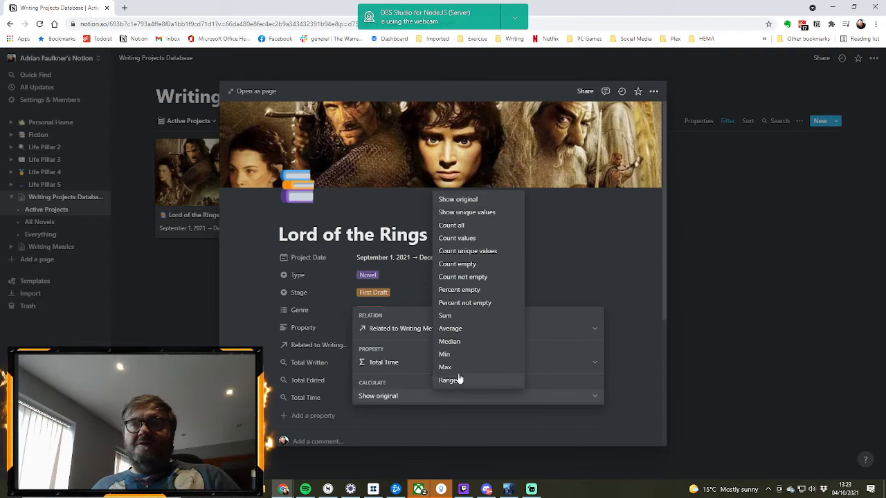
{"action": "left_click", "coordinate": [456, 316]}
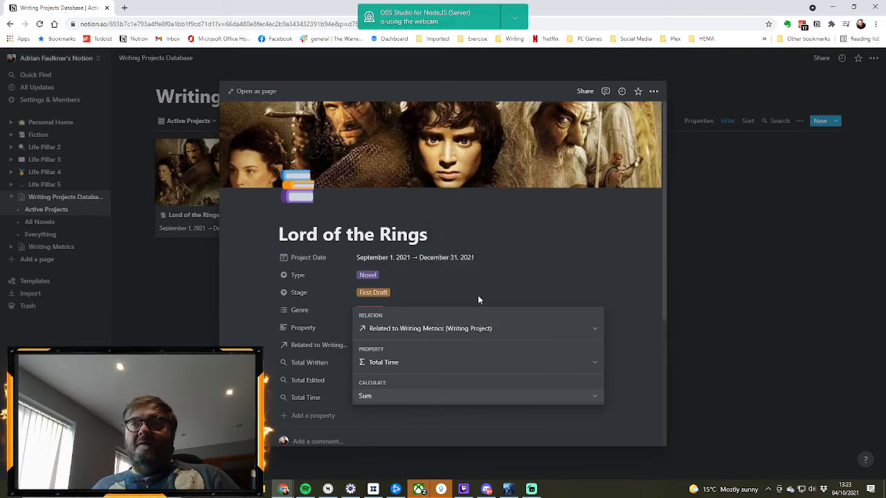
{"action": "left_click", "coordinate": [537, 265]}
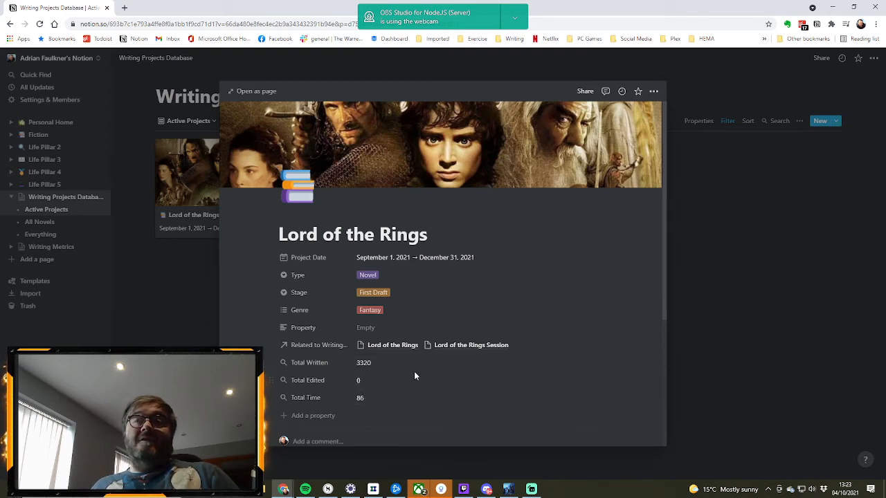
{"action": "scroll", "coordinate": [414, 371], "scroll_direction": "down", "scroll_amount": 2}
{"action": "scroll", "coordinate": [414, 371], "scroll_direction": "up", "scroll_amount": 1}
{"action": "scroll", "coordinate": [414, 371], "scroll_direction": "up", "scroll_amount": 1}
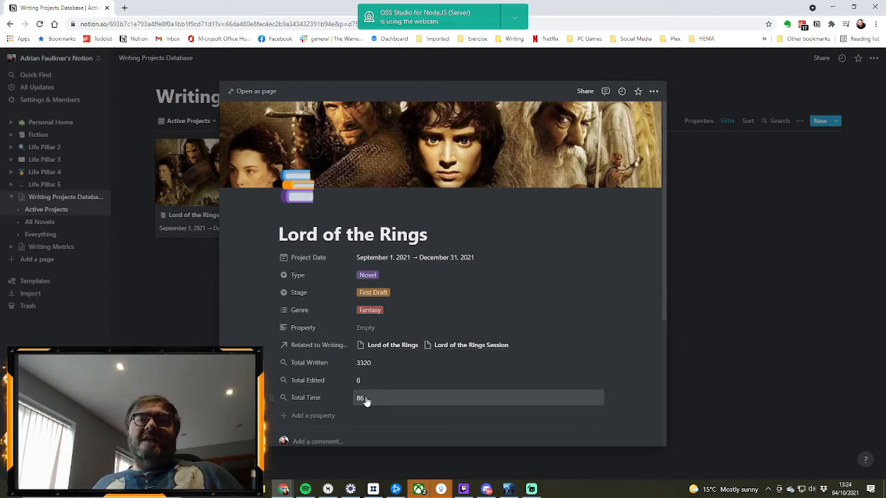
Open the Writing Metrics database and add an entry on October 5, 2021 titled Lord of the Rings.
{"action": "left_click", "coordinate": [135, 271]}
{"action": "left_click", "coordinate": [50, 248]}
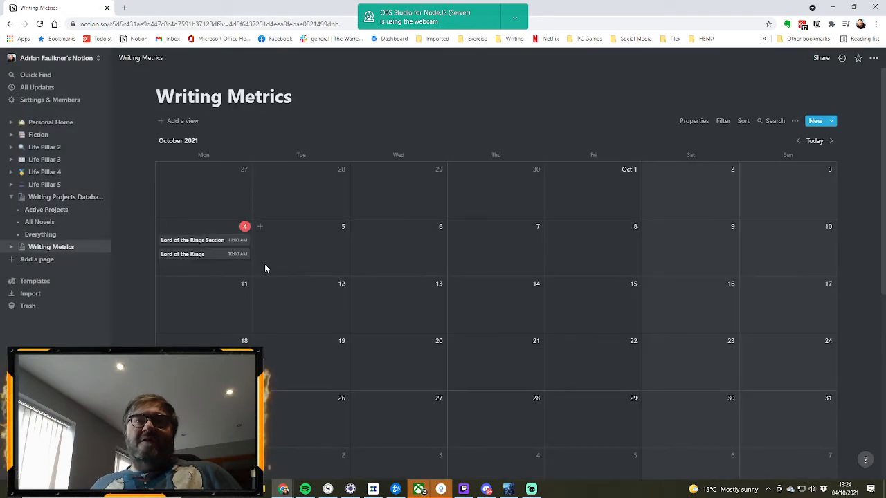
{"action": "left_click", "coordinate": [260, 228]}
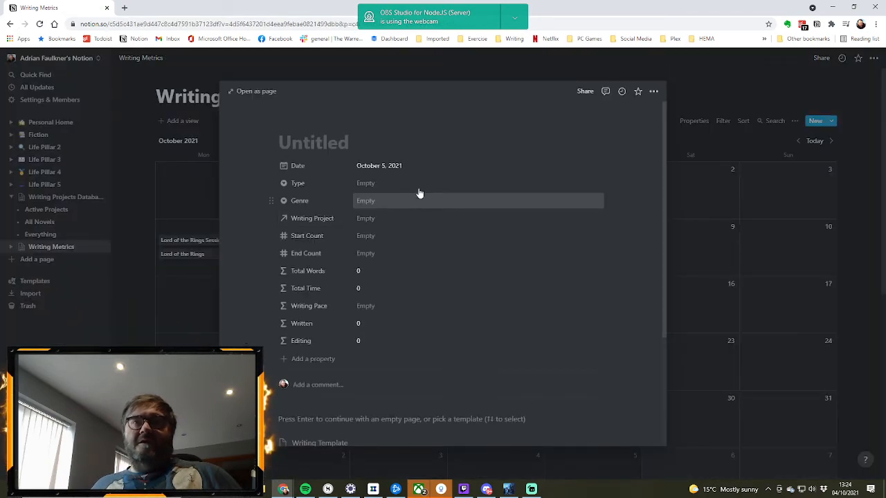
{"action": "type", "text": "Lord of th"}
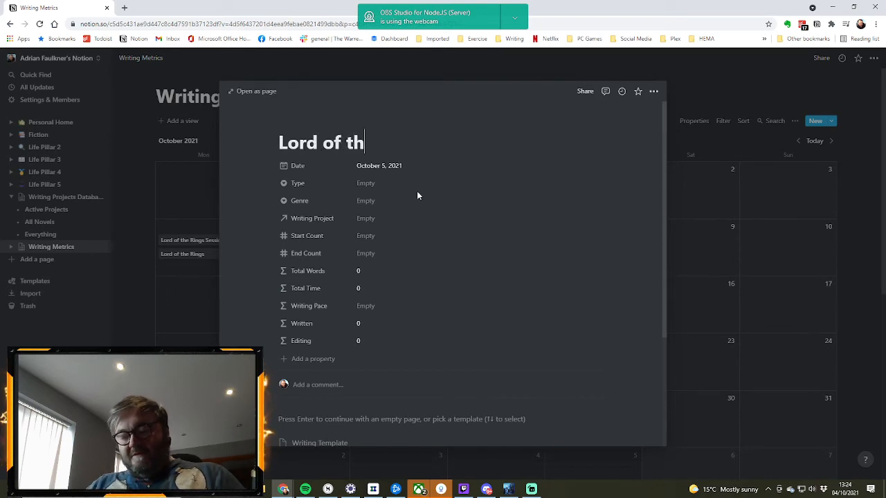
{"action": "type", "text": "e Rings"}
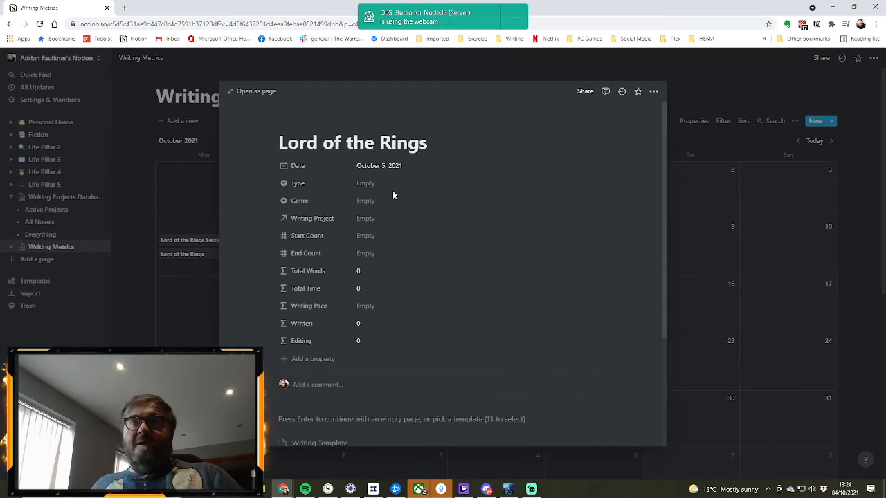
Set the new entry's Type to Editing and Genre to First Draft, and link it to the Lord of the Rings writing project.
{"action": "left_click", "coordinate": [369, 184]}
{"action": "left_click", "coordinate": [381, 229]}
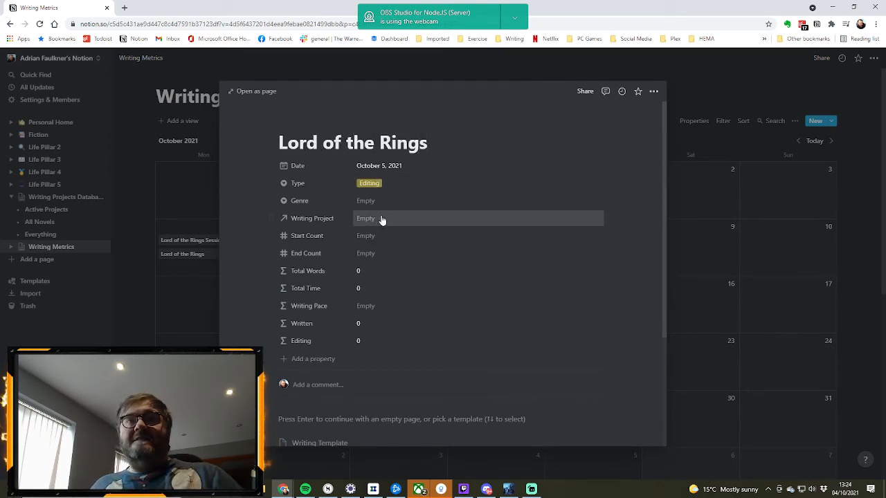
{"action": "left_click", "coordinate": [373, 200]}
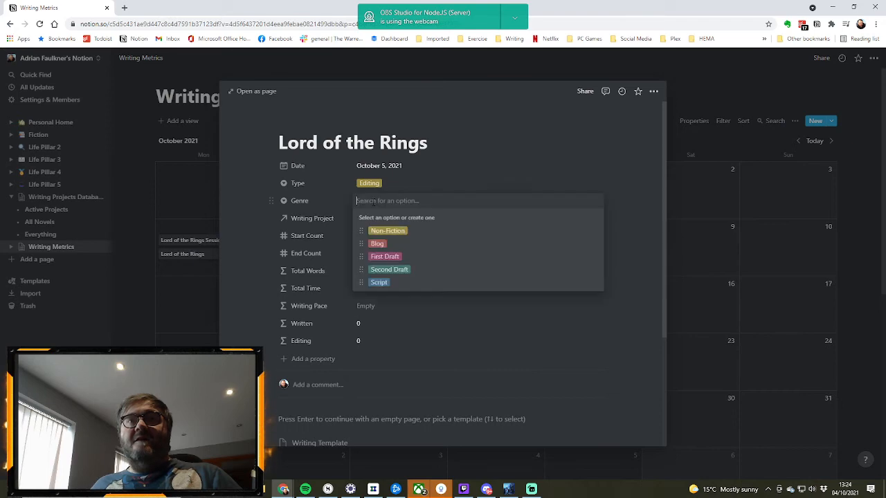
{"action": "left_click", "coordinate": [398, 256]}
{"action": "left_click", "coordinate": [369, 221]}
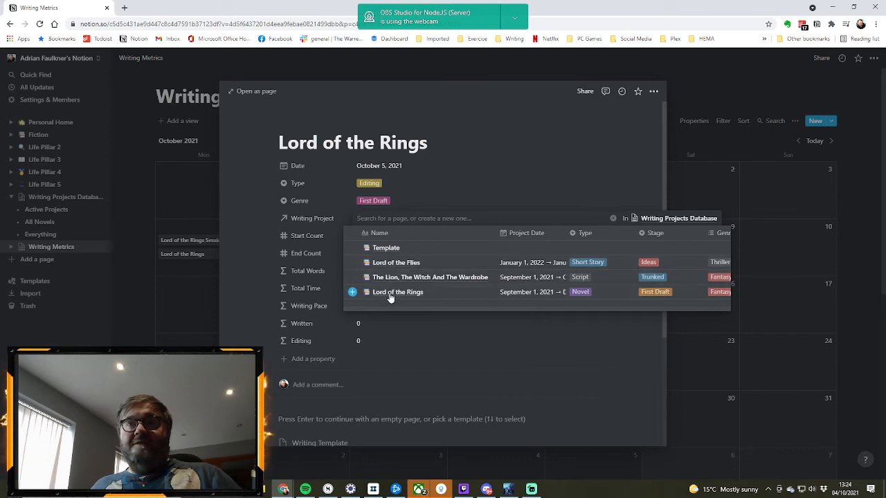
{"action": "left_click", "coordinate": [391, 294]}
{"action": "left_click", "coordinate": [332, 250]}
Enter a Start Count of 3120 and an End Count of 5412 for the October 5 entry.
{"action": "left_click", "coordinate": [364, 234]}
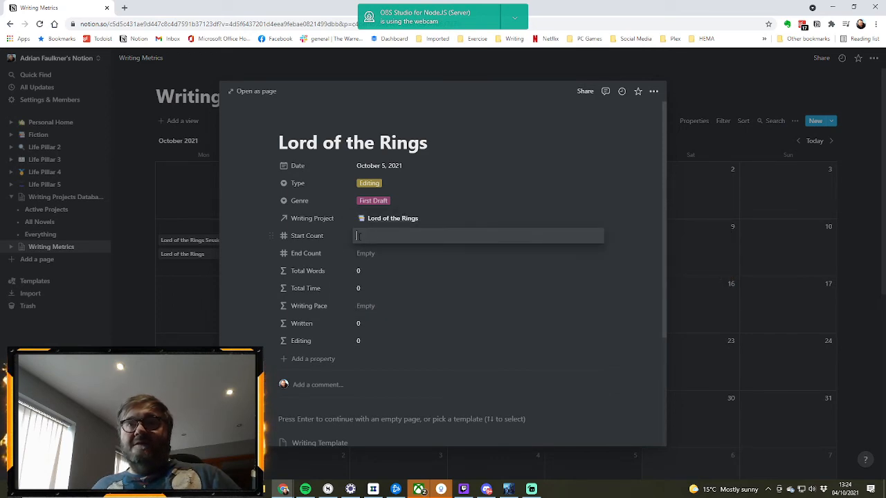
{"action": "type", "text": "3120"}
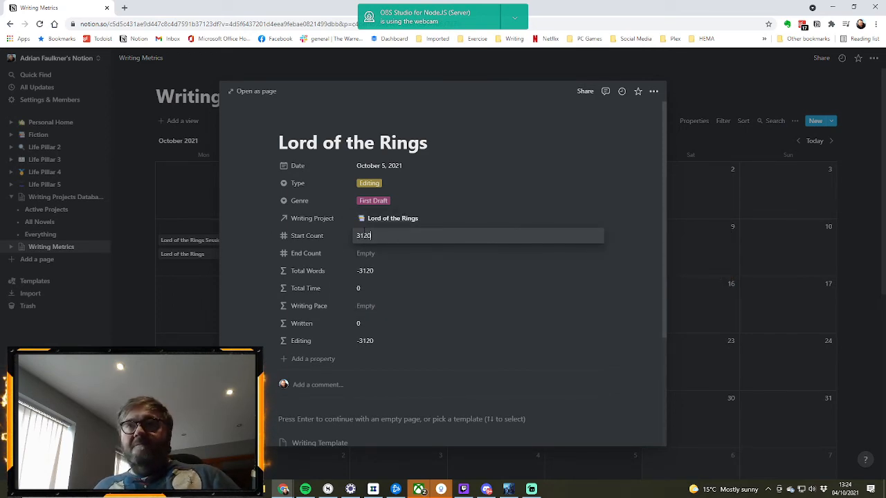
{"action": "key", "text": "Return"}
{"action": "left_click", "coordinate": [371, 258]}
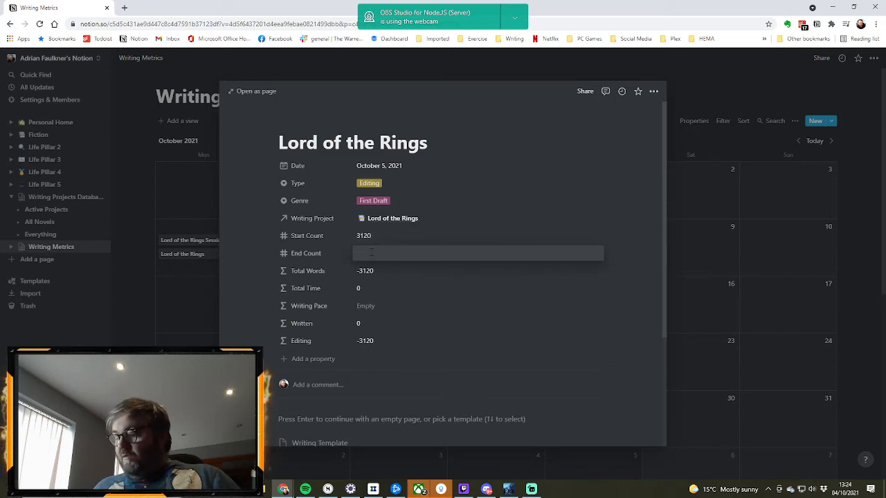
{"action": "type", "text": "5412"}
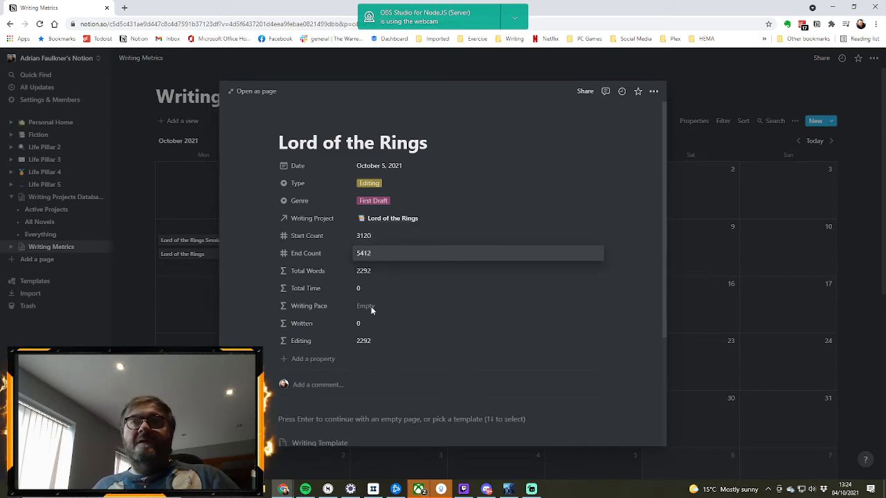
{"action": "left_click", "coordinate": [404, 169]}
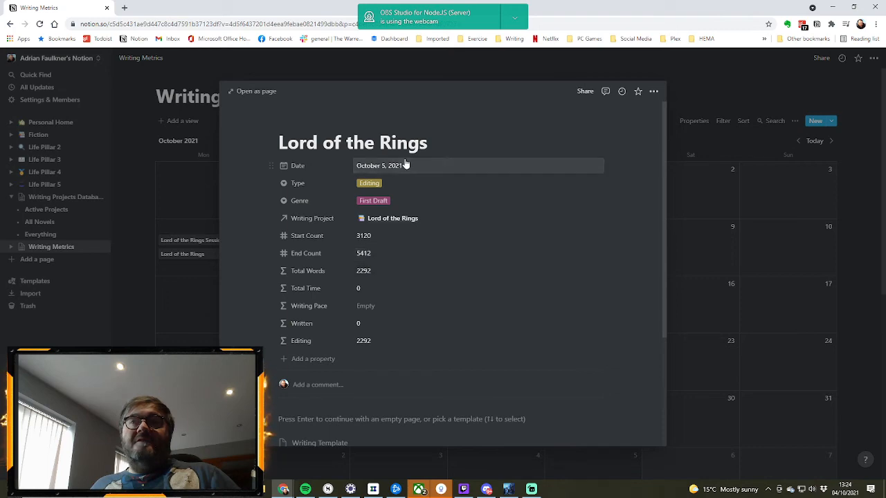
Include a time in the October 5 entry's date and set the start time to 1:35 PM.
{"action": "left_click", "coordinate": [404, 170]}
{"action": "left_click", "coordinate": [462, 354]}
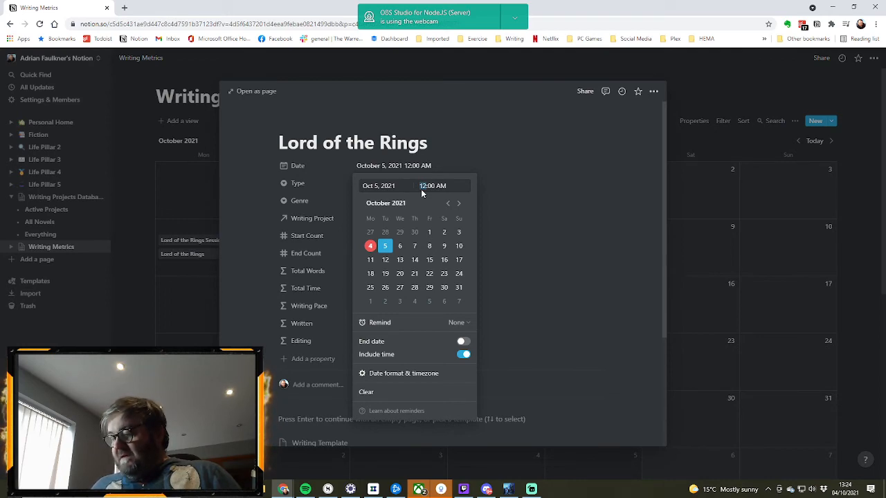
{"action": "type", "text": "113"}
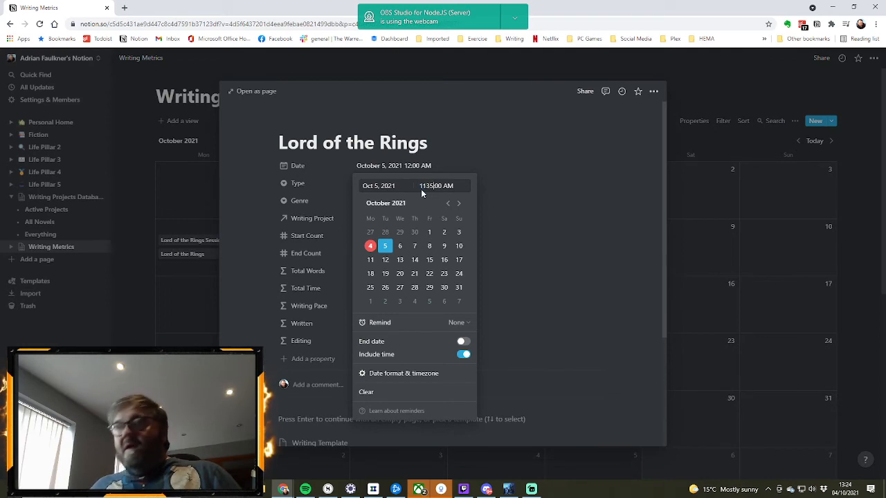
{"action": "key", "text": "BackSpace"}
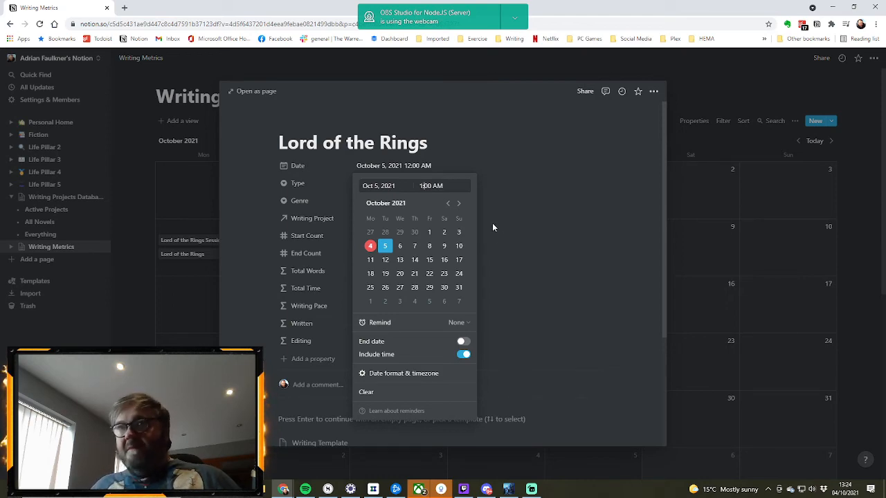
{"action": "key", "text": "Delete"}
{"action": "key", "text": "Delete"}
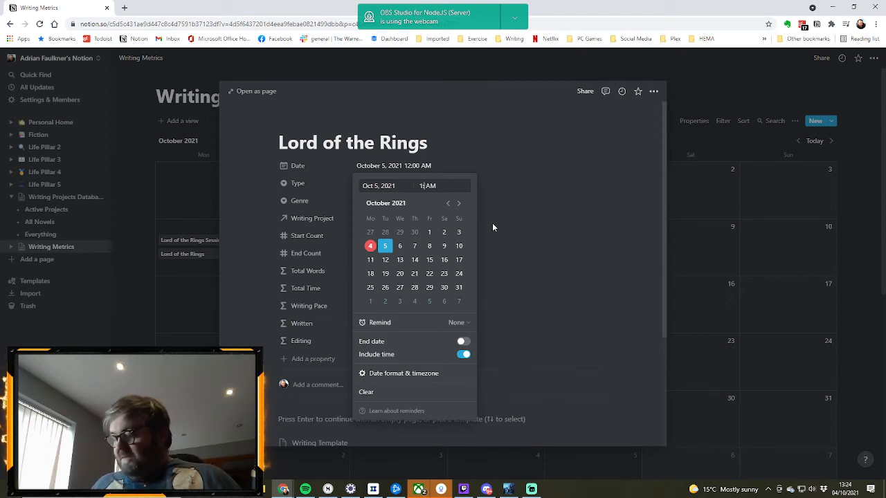
{"action": "type", "text": "35"}
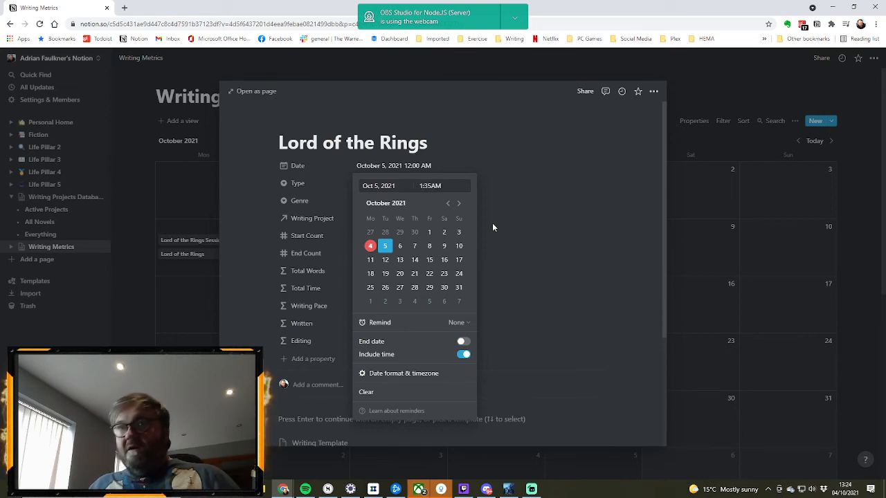
{"action": "type", "text": "p"}
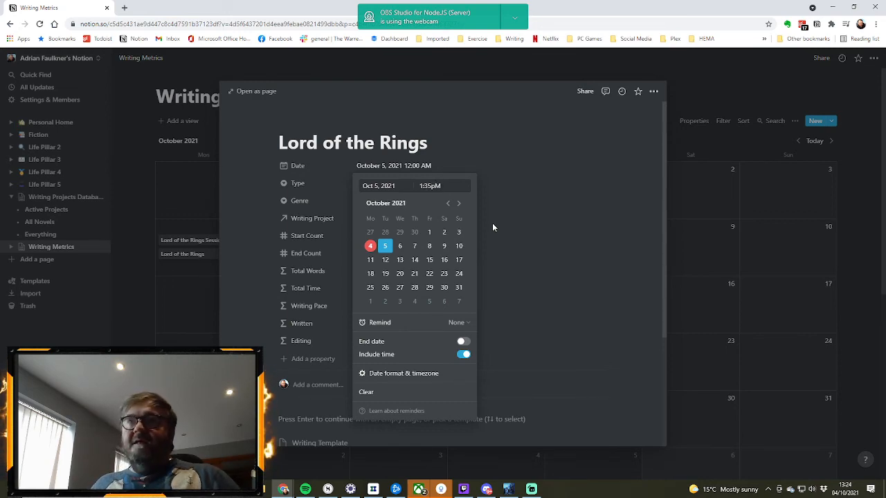
{"action": "key", "text": "Return"}
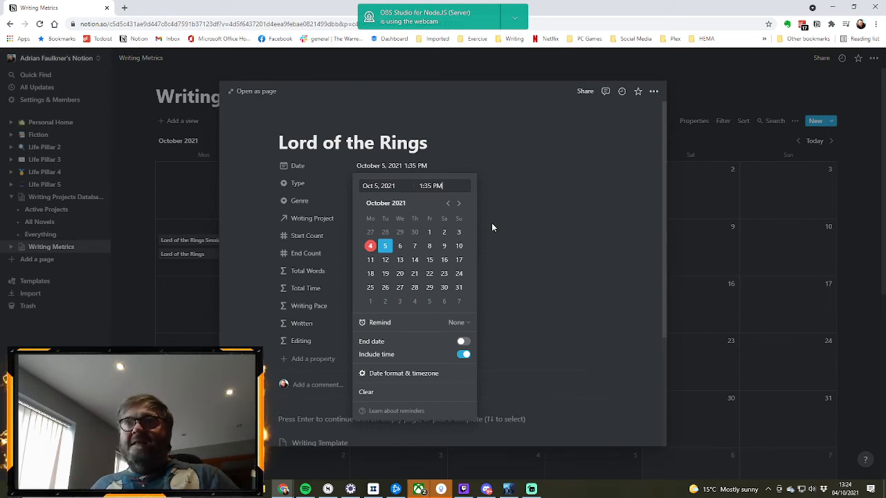
Add an end date to the October 5 entry with an end time of 1:57 PM.
{"action": "left_click", "coordinate": [463, 343]}
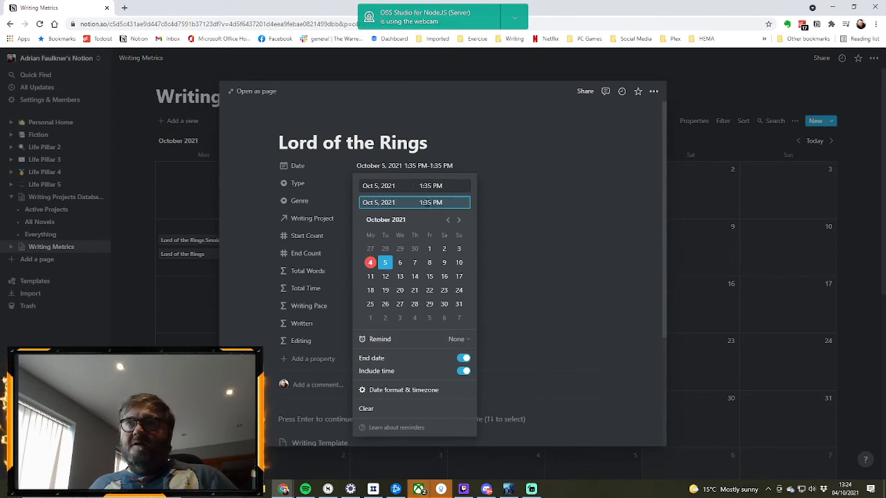
{"action": "key", "text": "BackSpace"}
{"action": "key", "text": "BackSpace"}
{"action": "key", "text": "BackSpace"}
{"action": "key", "text": "BackSpace"}
{"action": "key", "text": "BackSpace"}
{"action": "type", "text": "57 PM"}
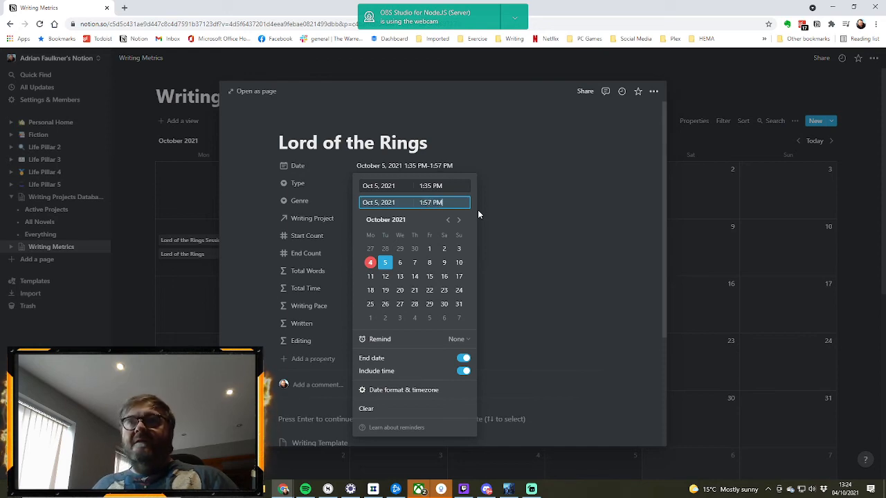
{"action": "key", "text": "Return"}
{"action": "left_click", "coordinate": [528, 238]}
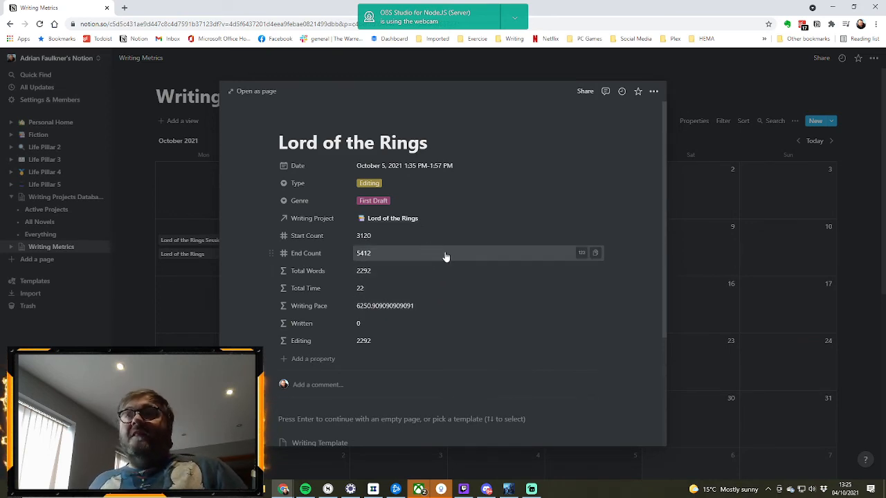
Close the entry and open the Lord of the Rings project in the Writing Projects Database to check its written, edited and time totals.
{"action": "left_click", "coordinate": [164, 281]}
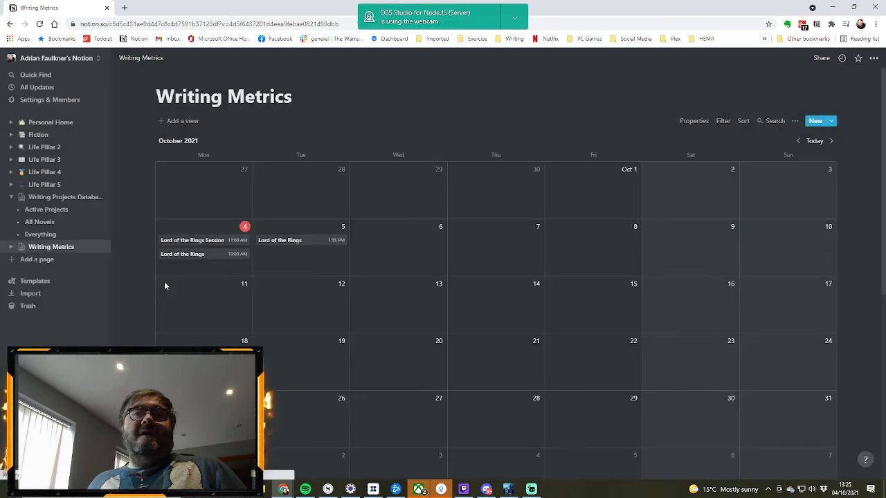
{"action": "left_click", "coordinate": [67, 199]}
{"action": "left_click", "coordinate": [216, 181]}
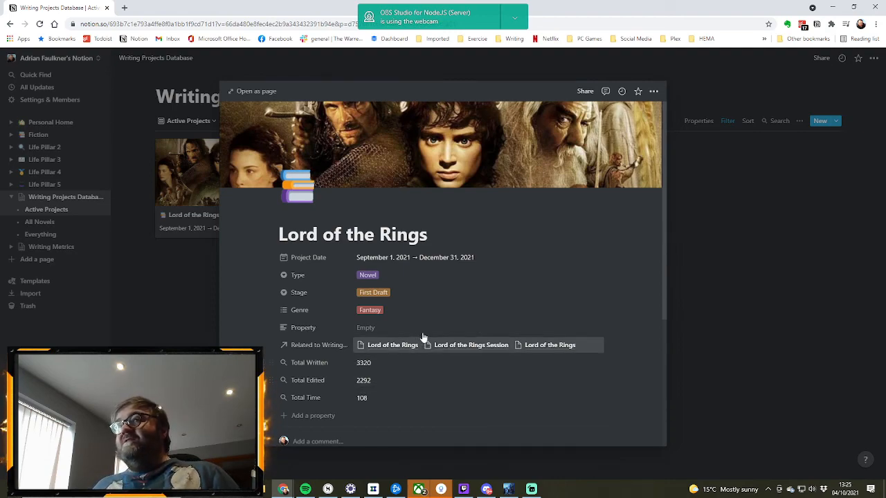
{"action": "scroll", "coordinate": [427, 326], "scroll_direction": "down", "scroll_amount": 2}
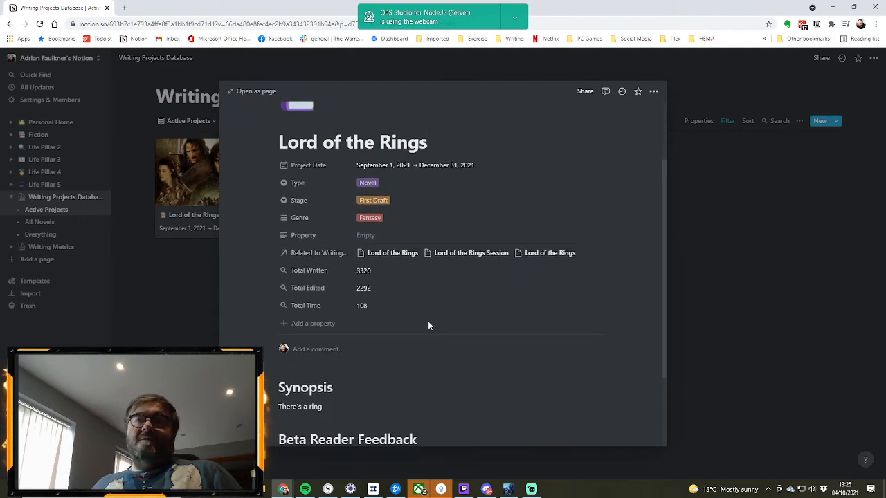